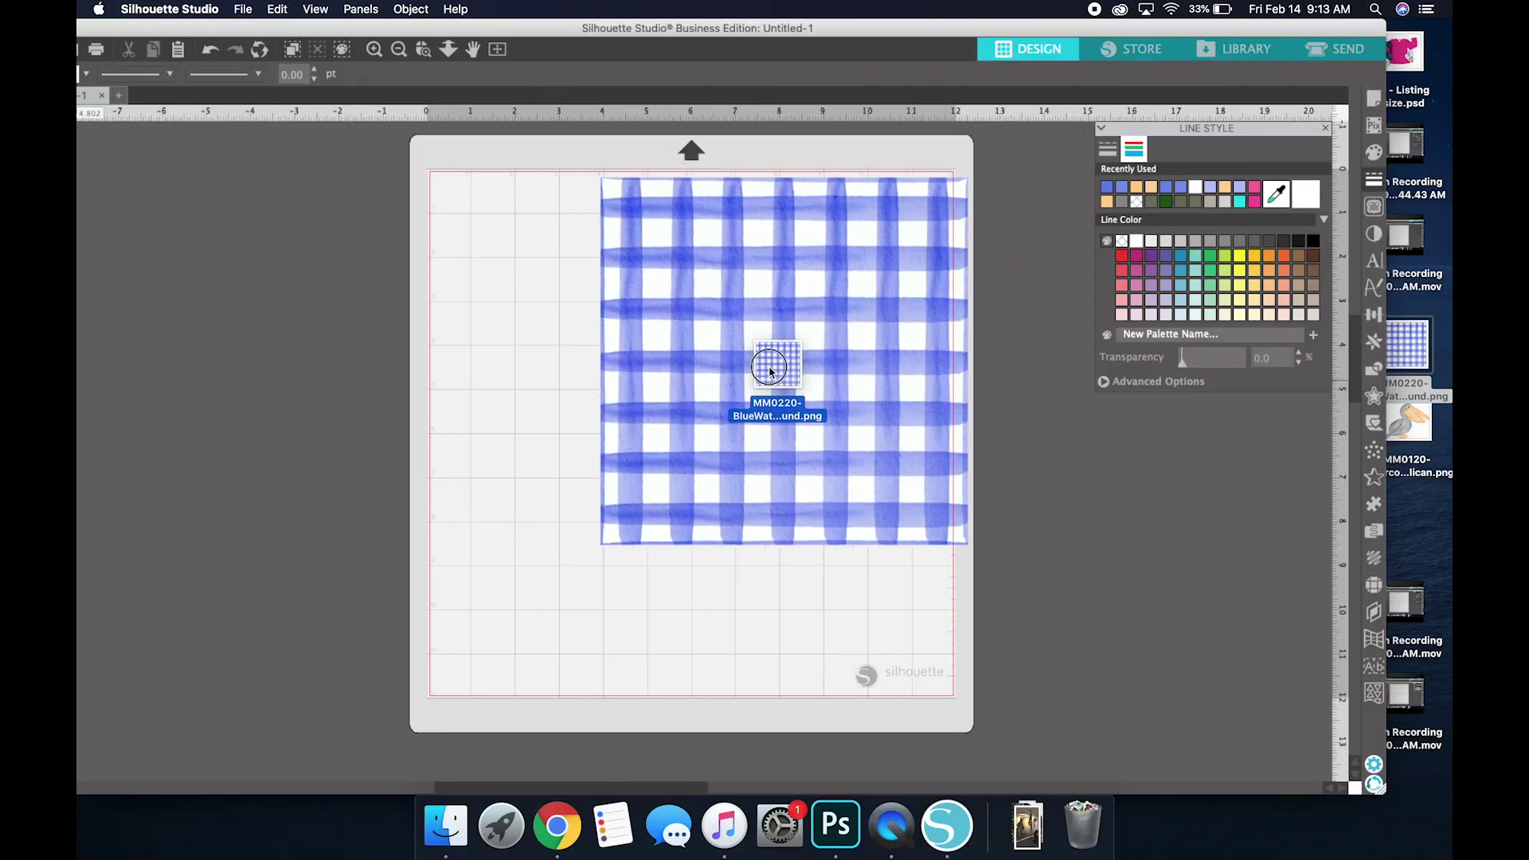
Step: Place the gingham image on the cutting mat, shifting the window right and nudging the image left and down
left_click_drag(779, 359, 734, 342)
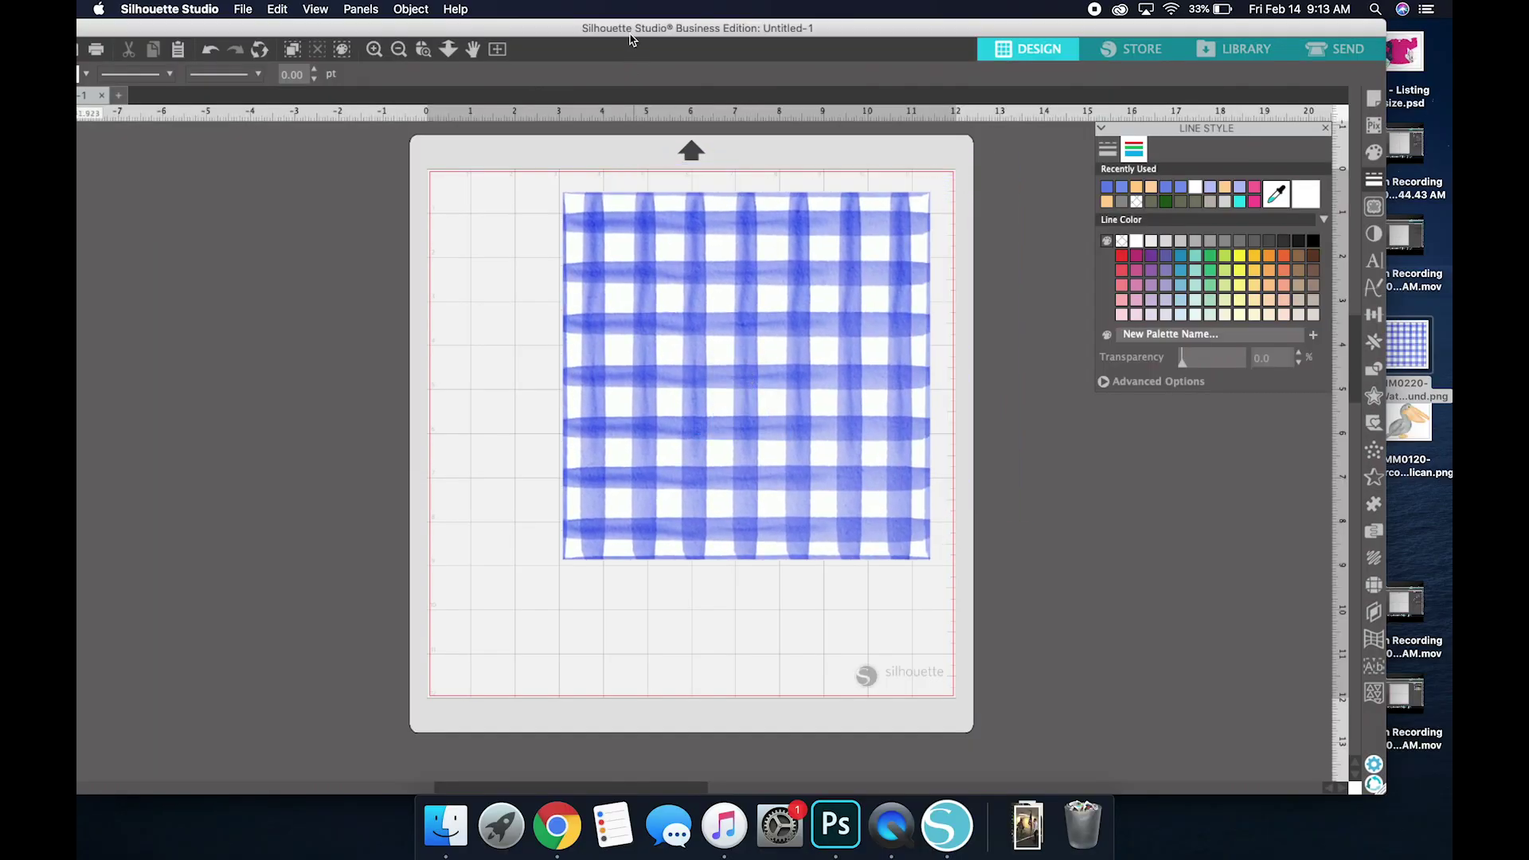
left_click_drag(634, 32, 704, 16)
left_click_drag(829, 318, 779, 348)
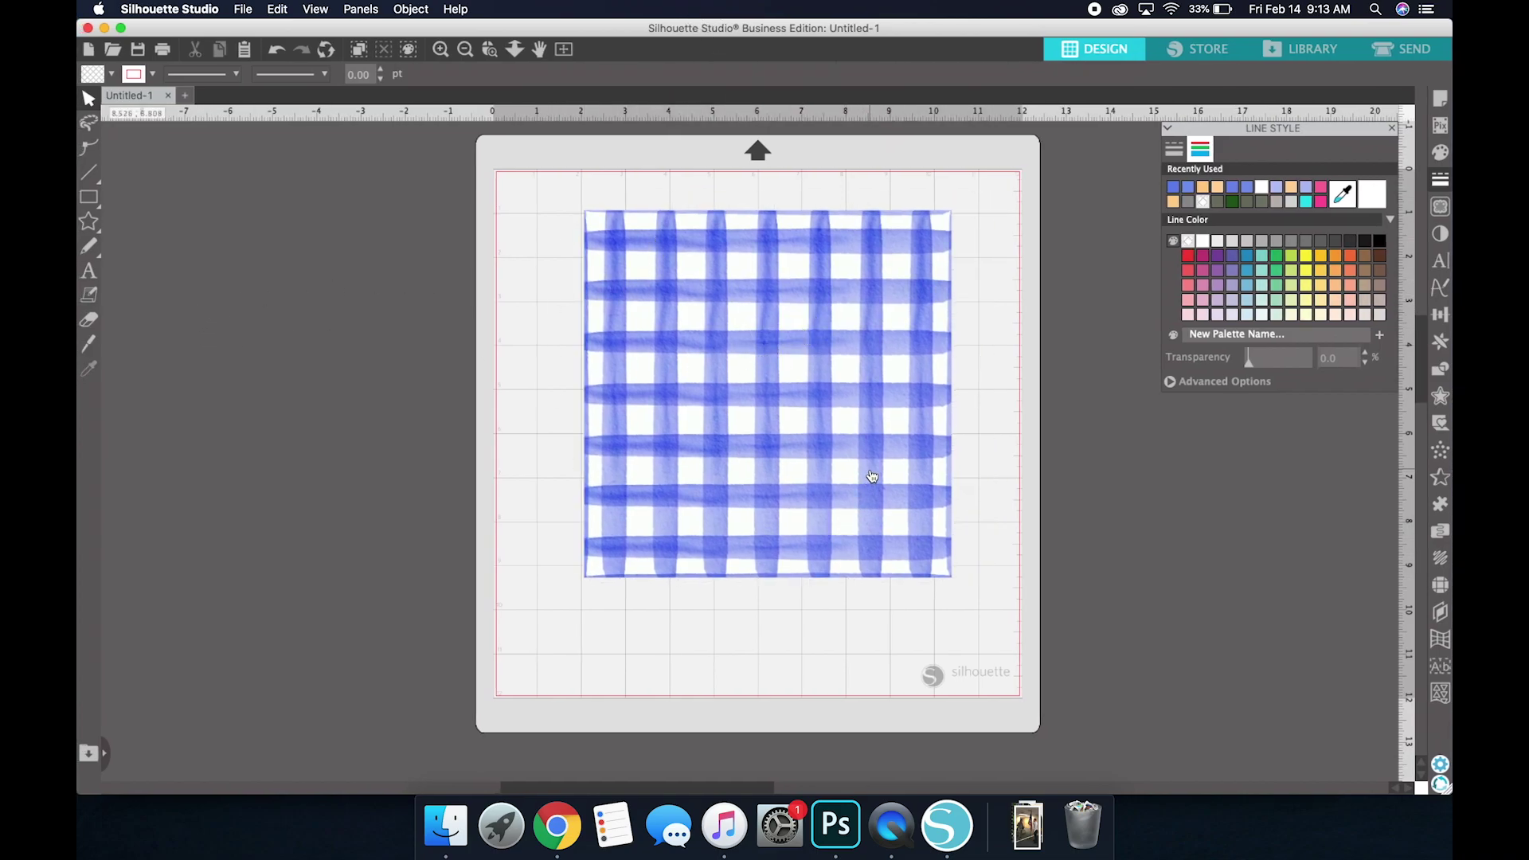
Step: Draw a 6.688 in circle with the Ellipse tool, centre it on the gingham, and select both
left_click(98, 231)
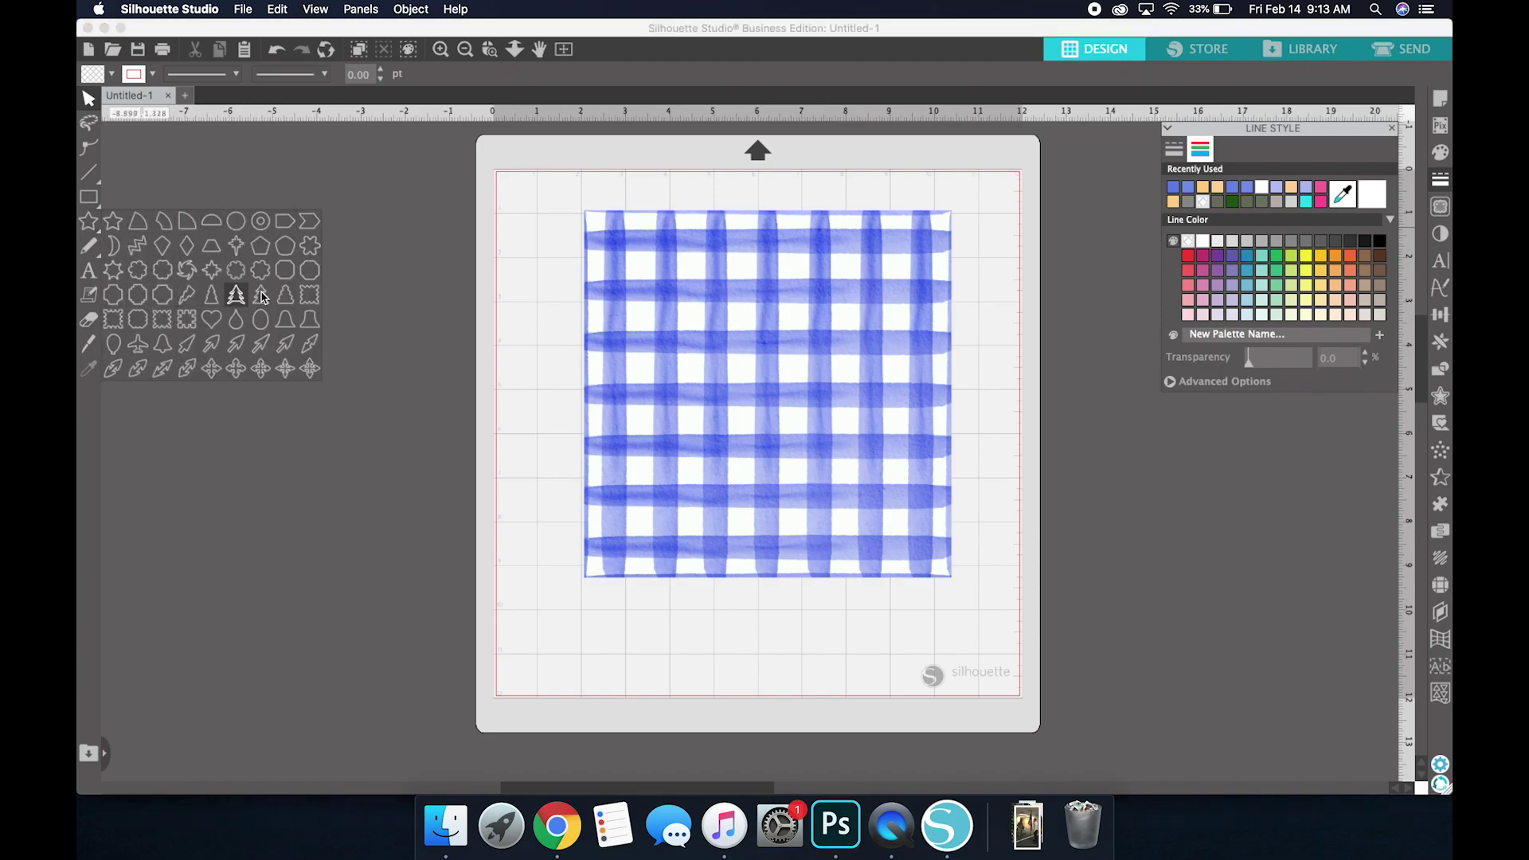
left_click(92, 201)
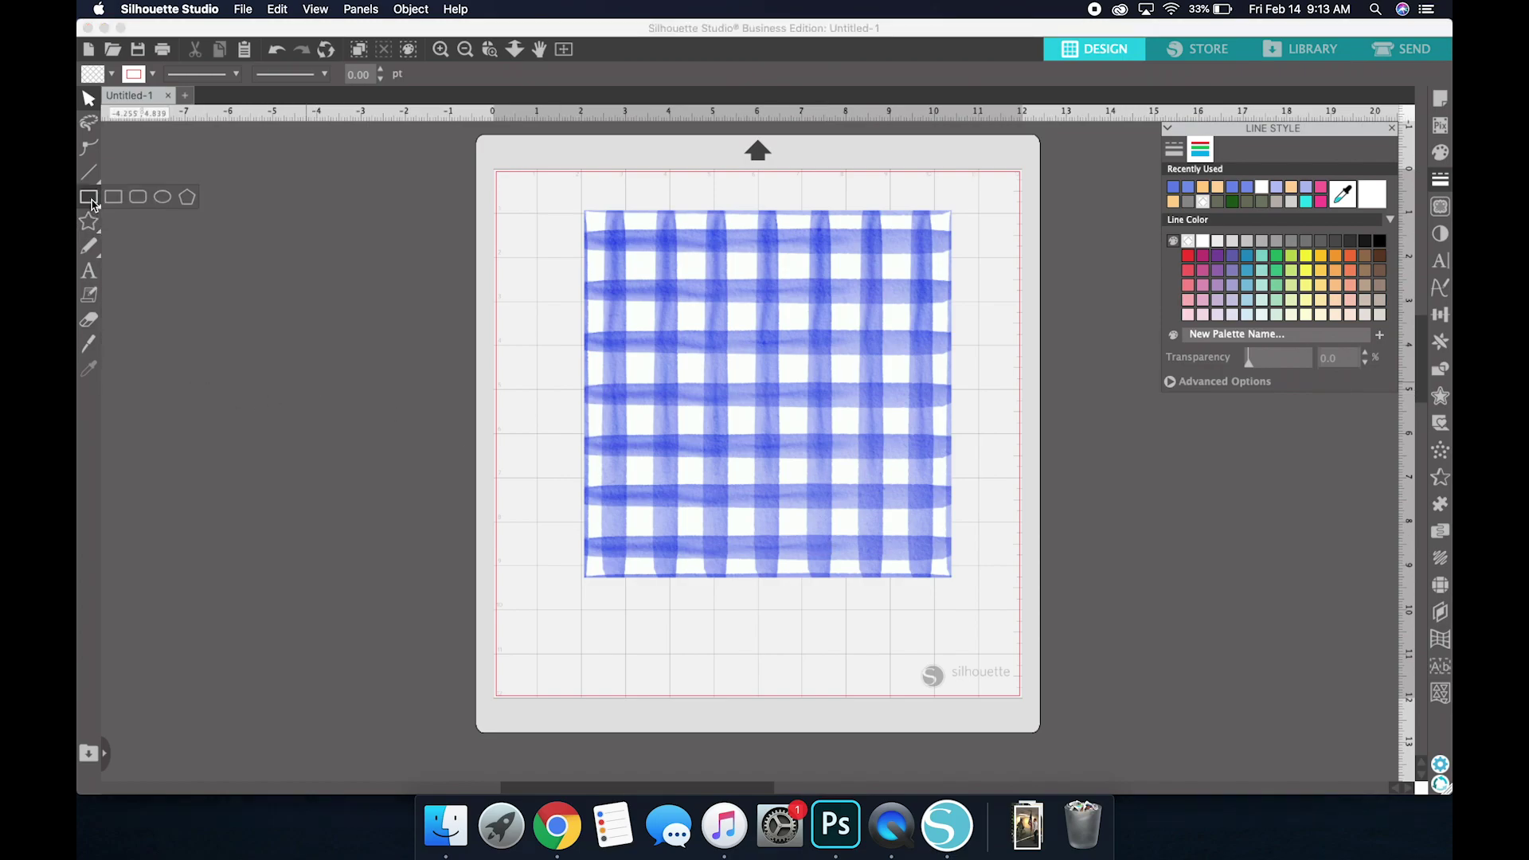
left_click(162, 198)
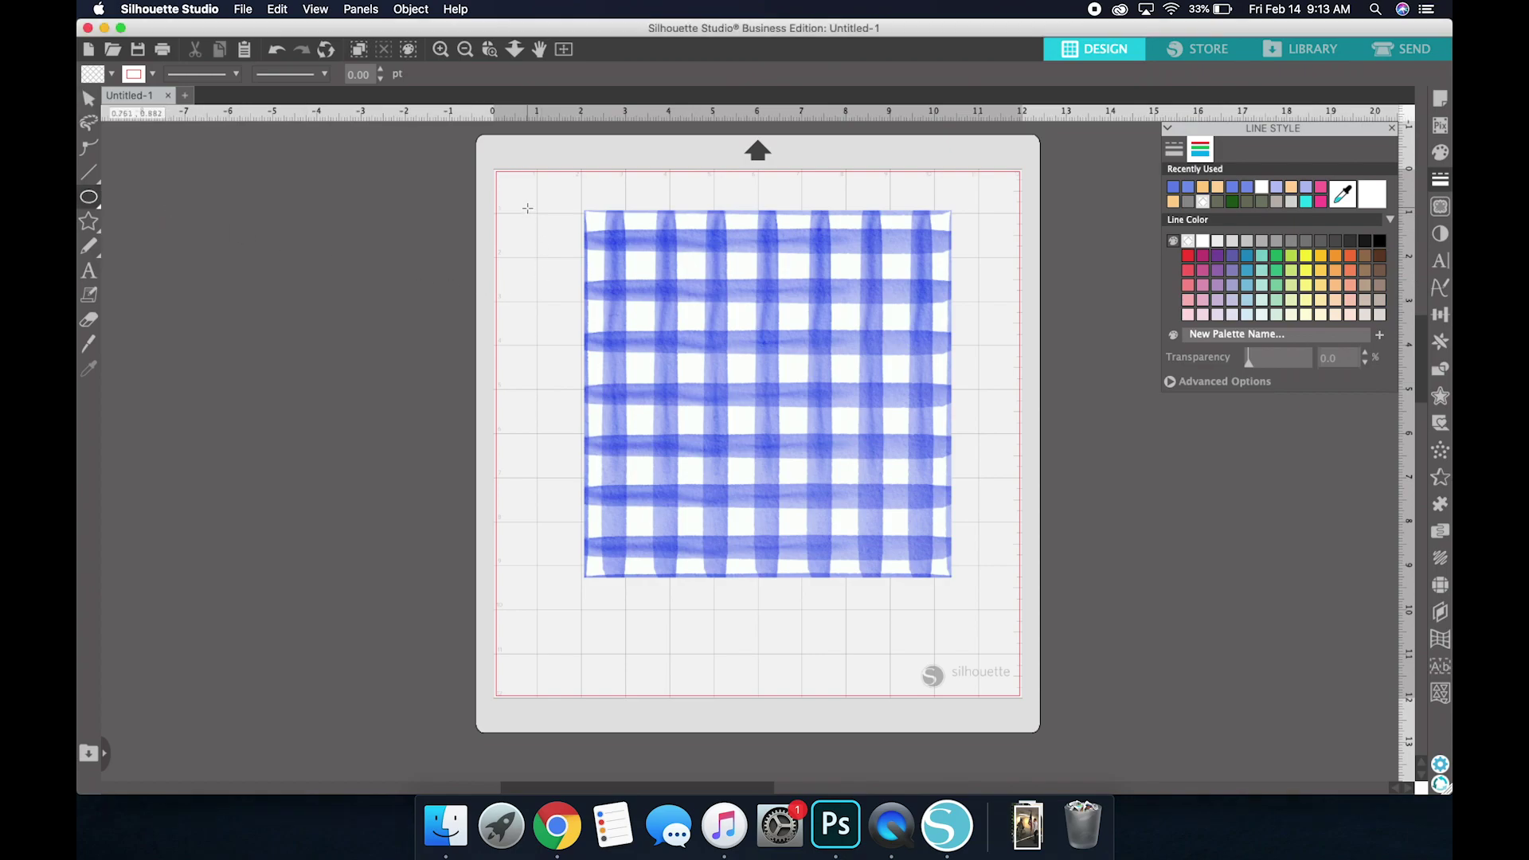
left_click_drag(526, 203, 862, 457)
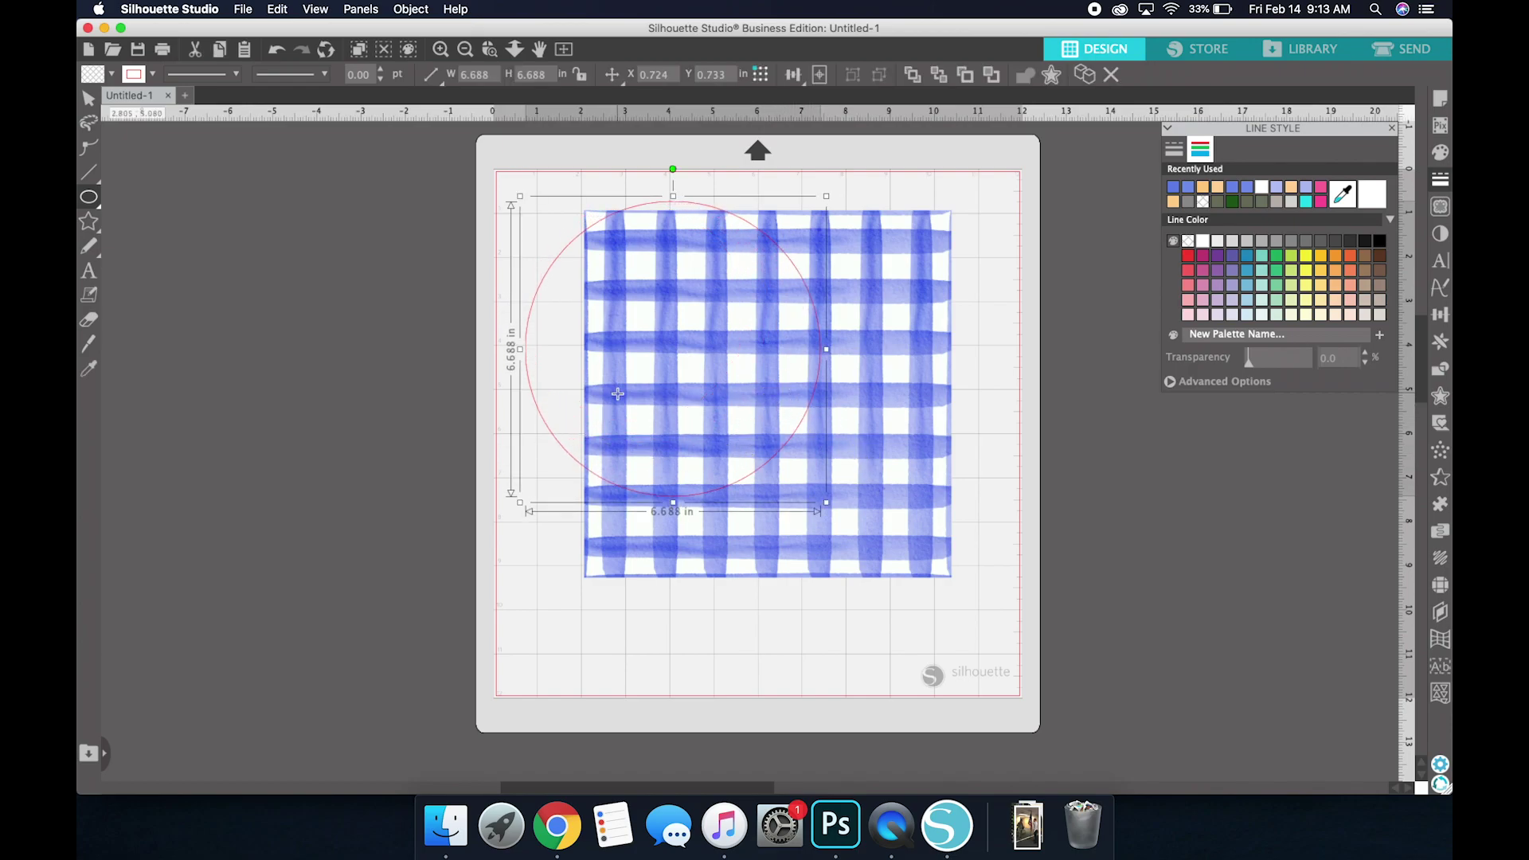
left_click_drag(539, 423, 641, 462)
left_click_drag(587, 277, 857, 522)
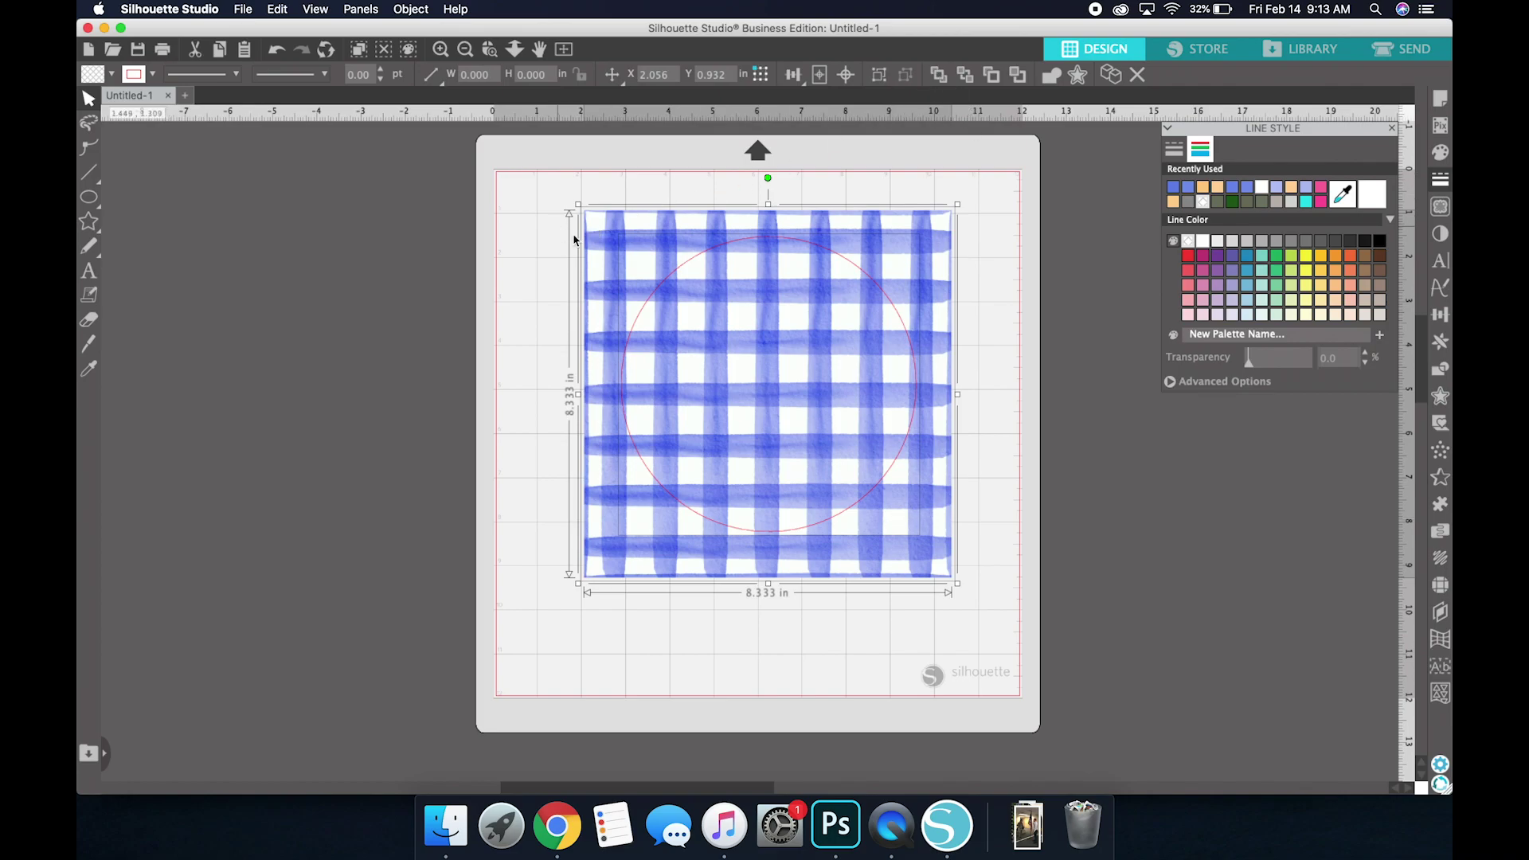
Step: Apply Crop from the Modify panel to trim the gingham image to the 6.688 in circle
left_click(1441, 373)
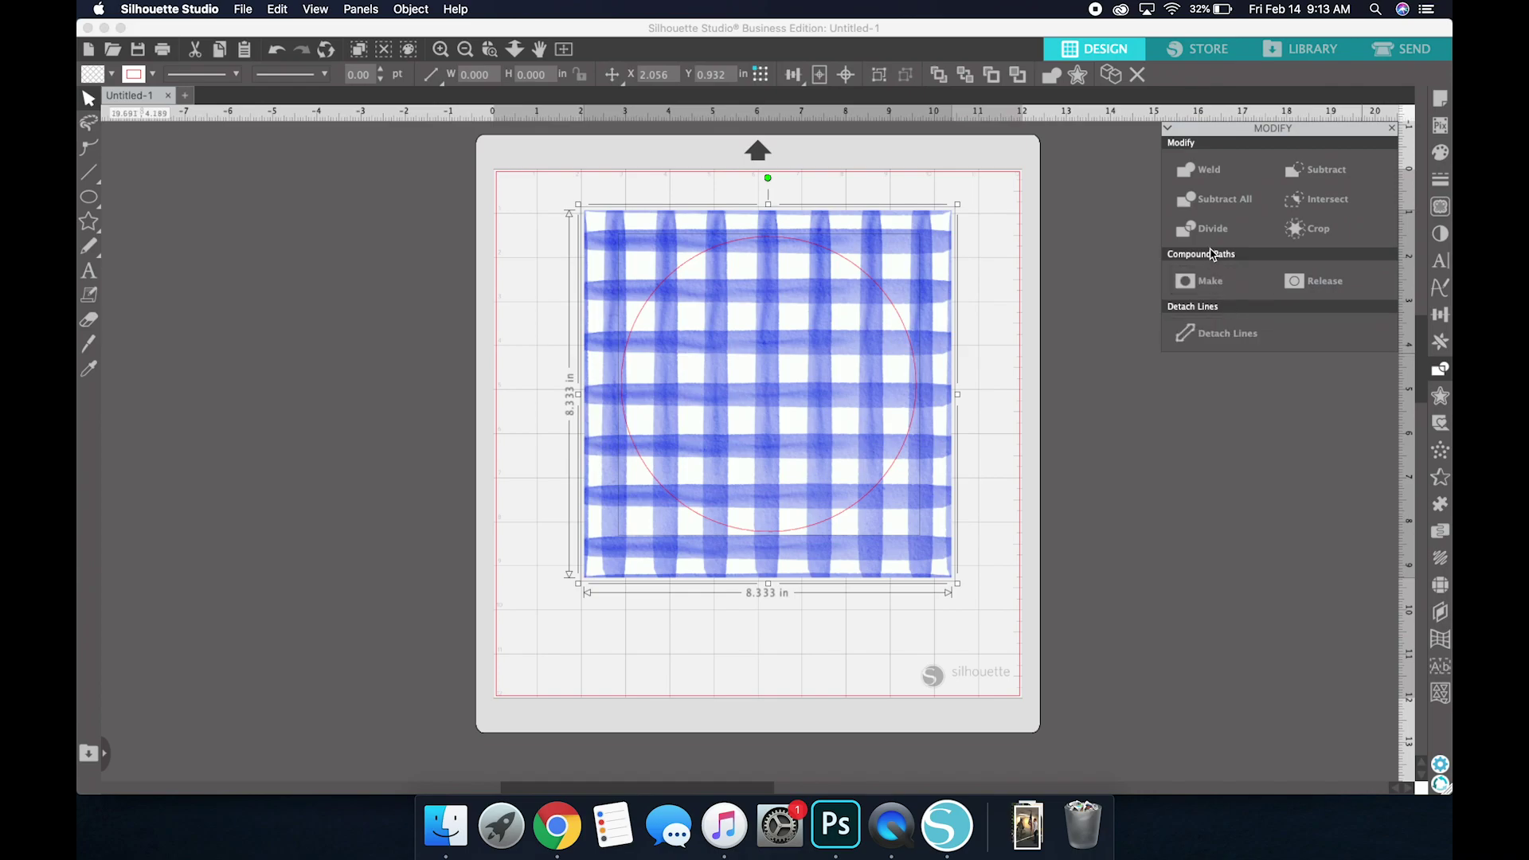
left_click(1329, 233)
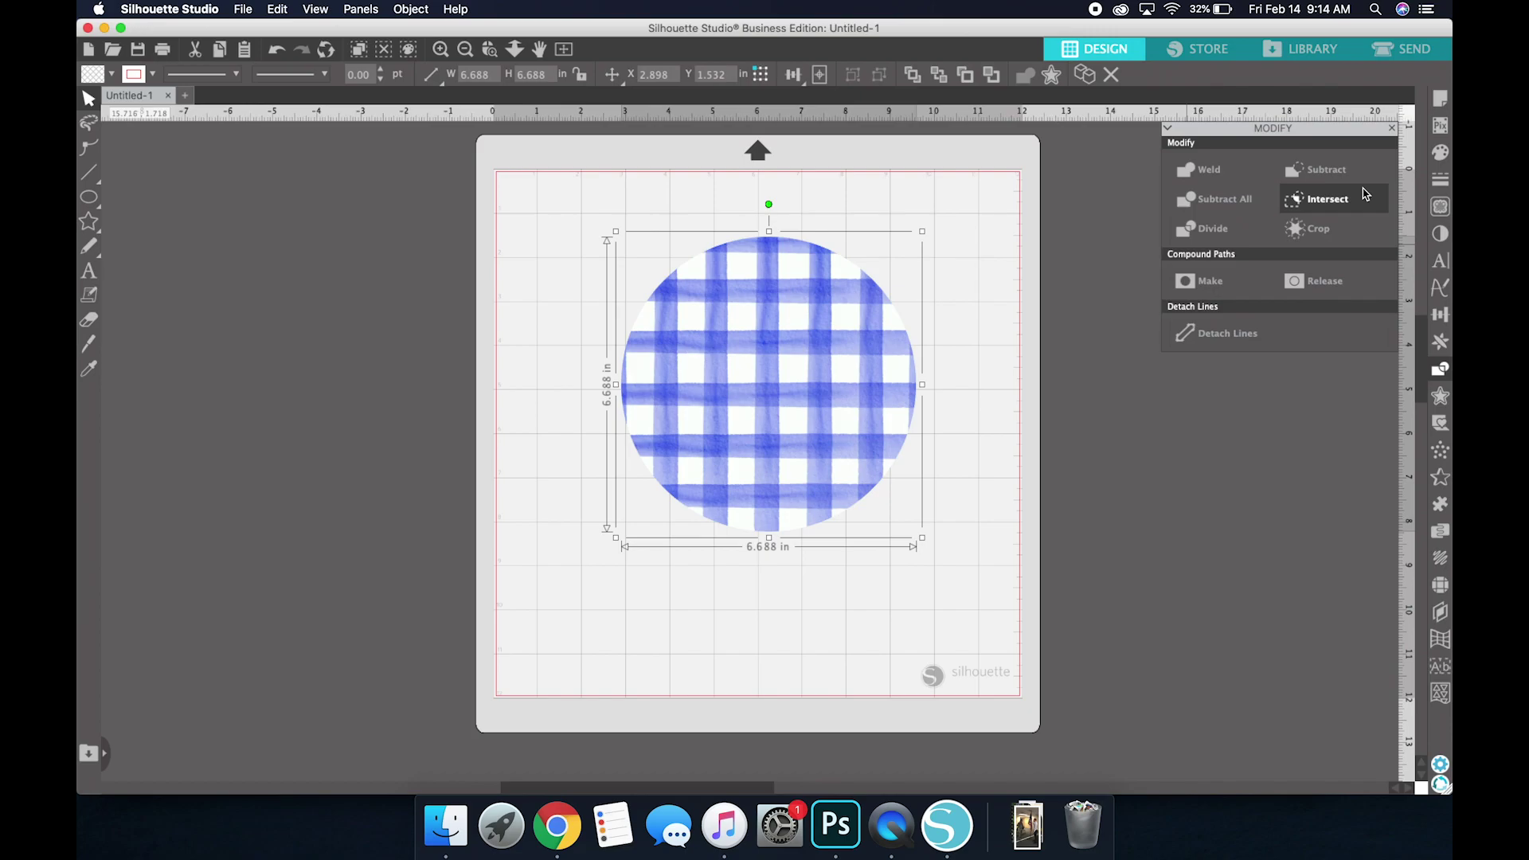
Step: Set the circle's line colour to the gingham blue using the eyedropper
left_click(1441, 181)
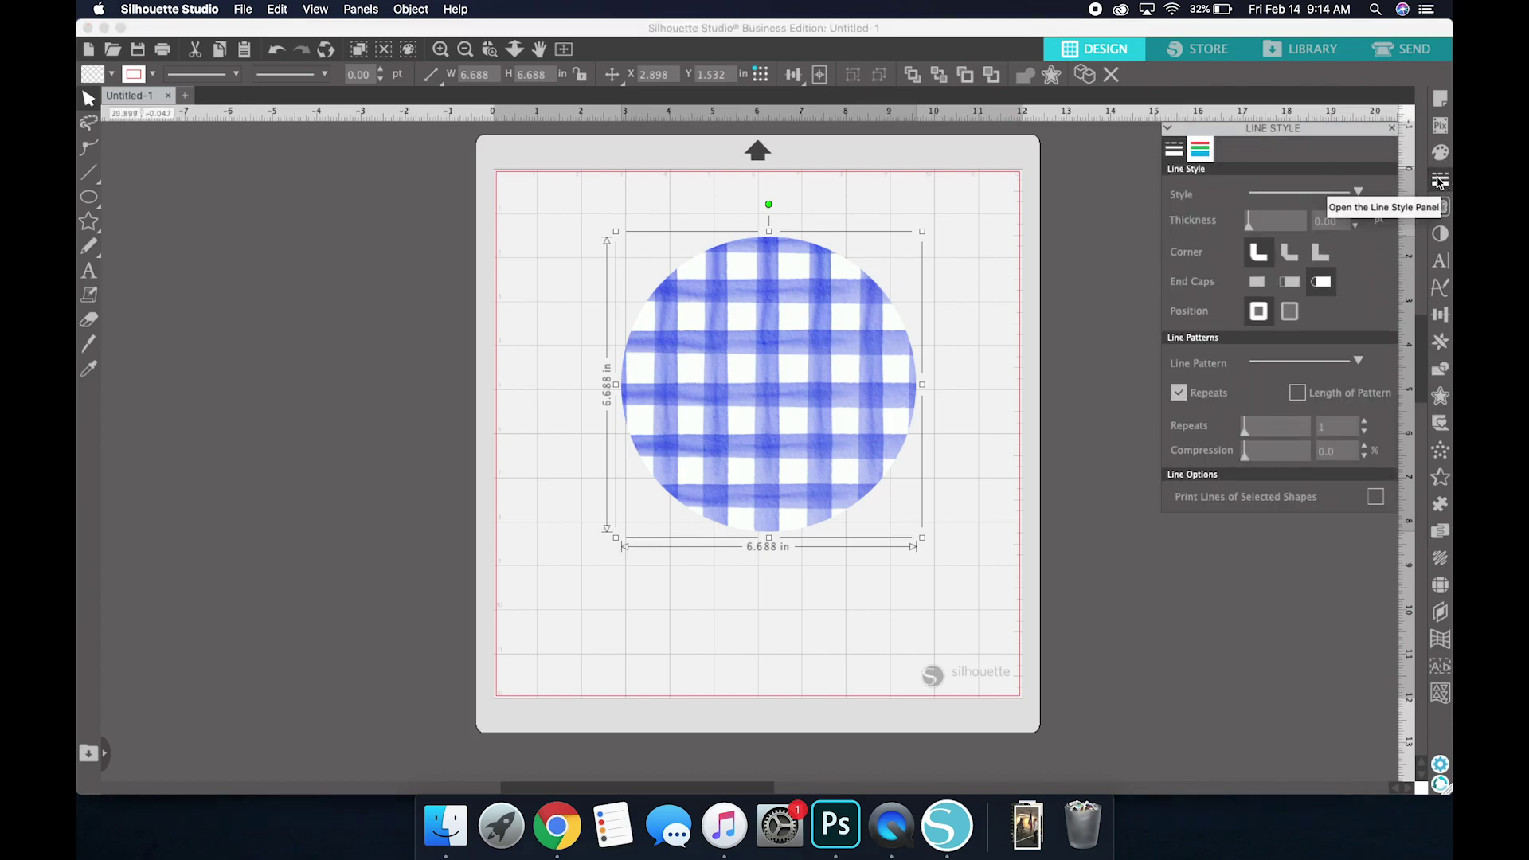
left_click(1200, 151)
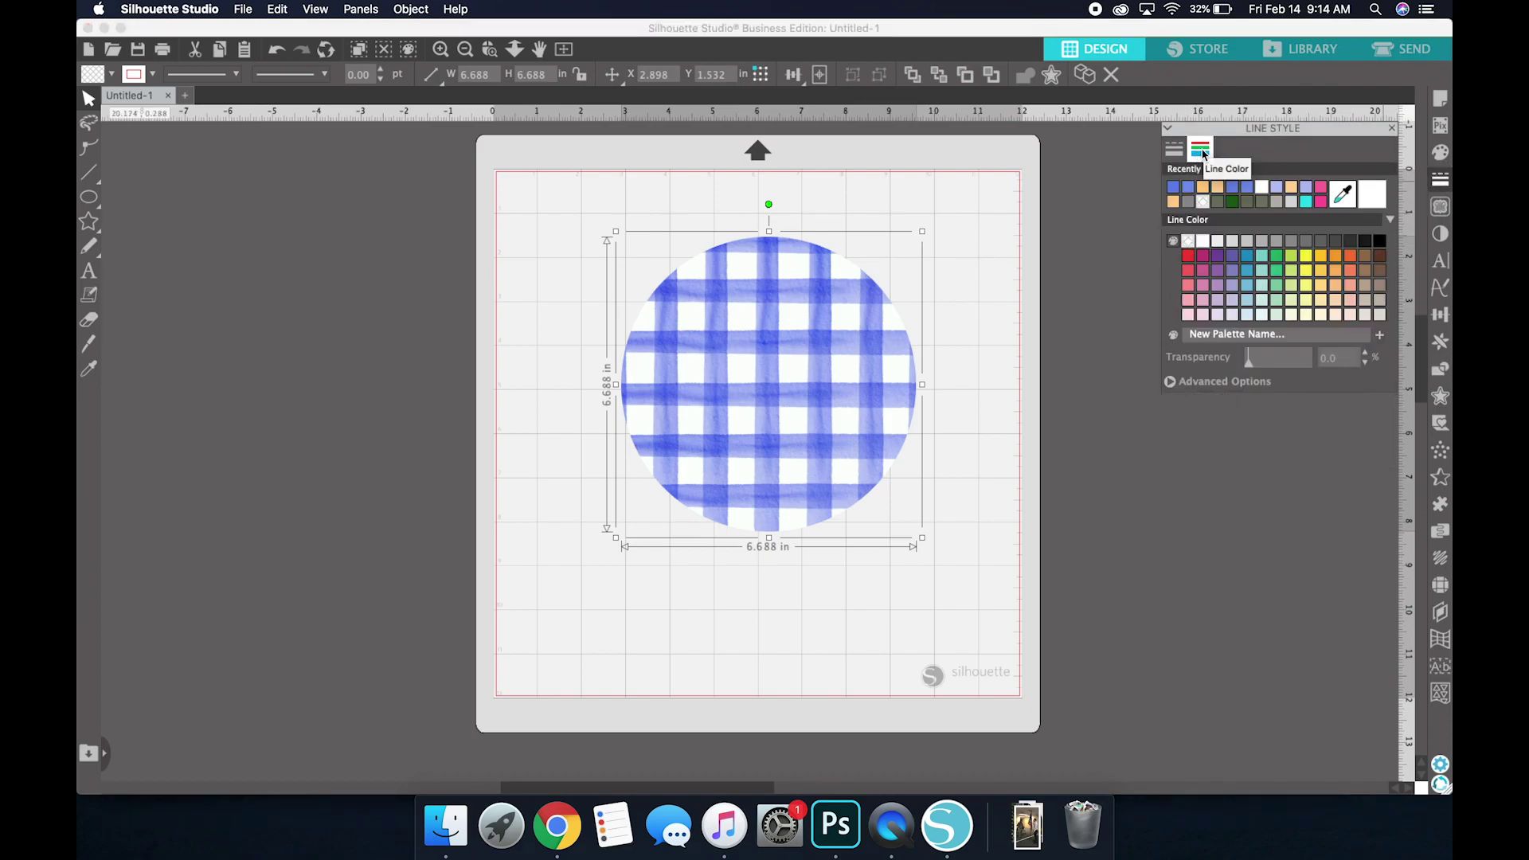
left_click(1345, 195)
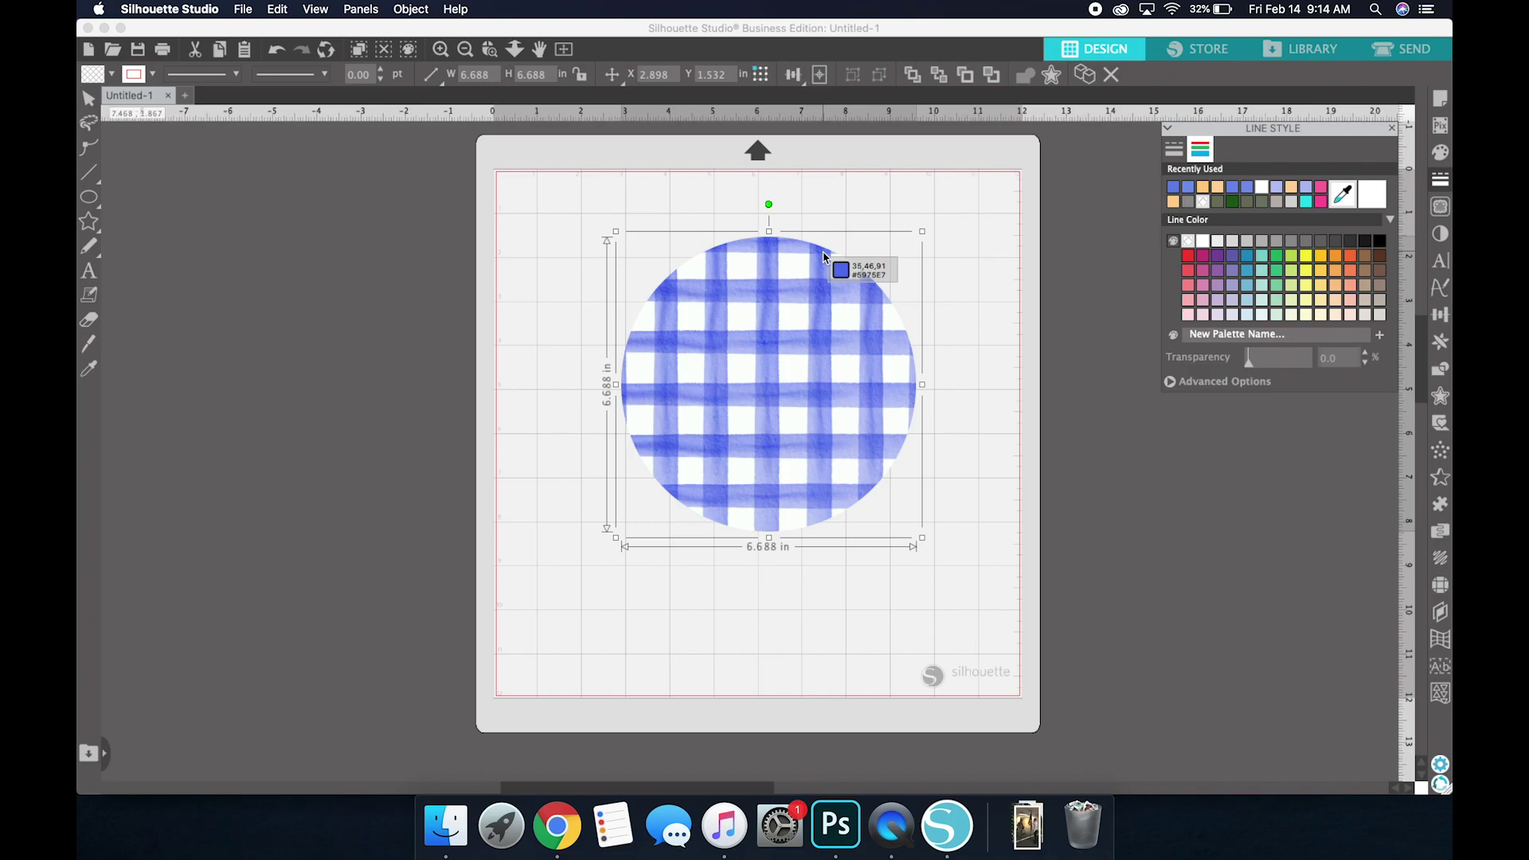
left_click(824, 257)
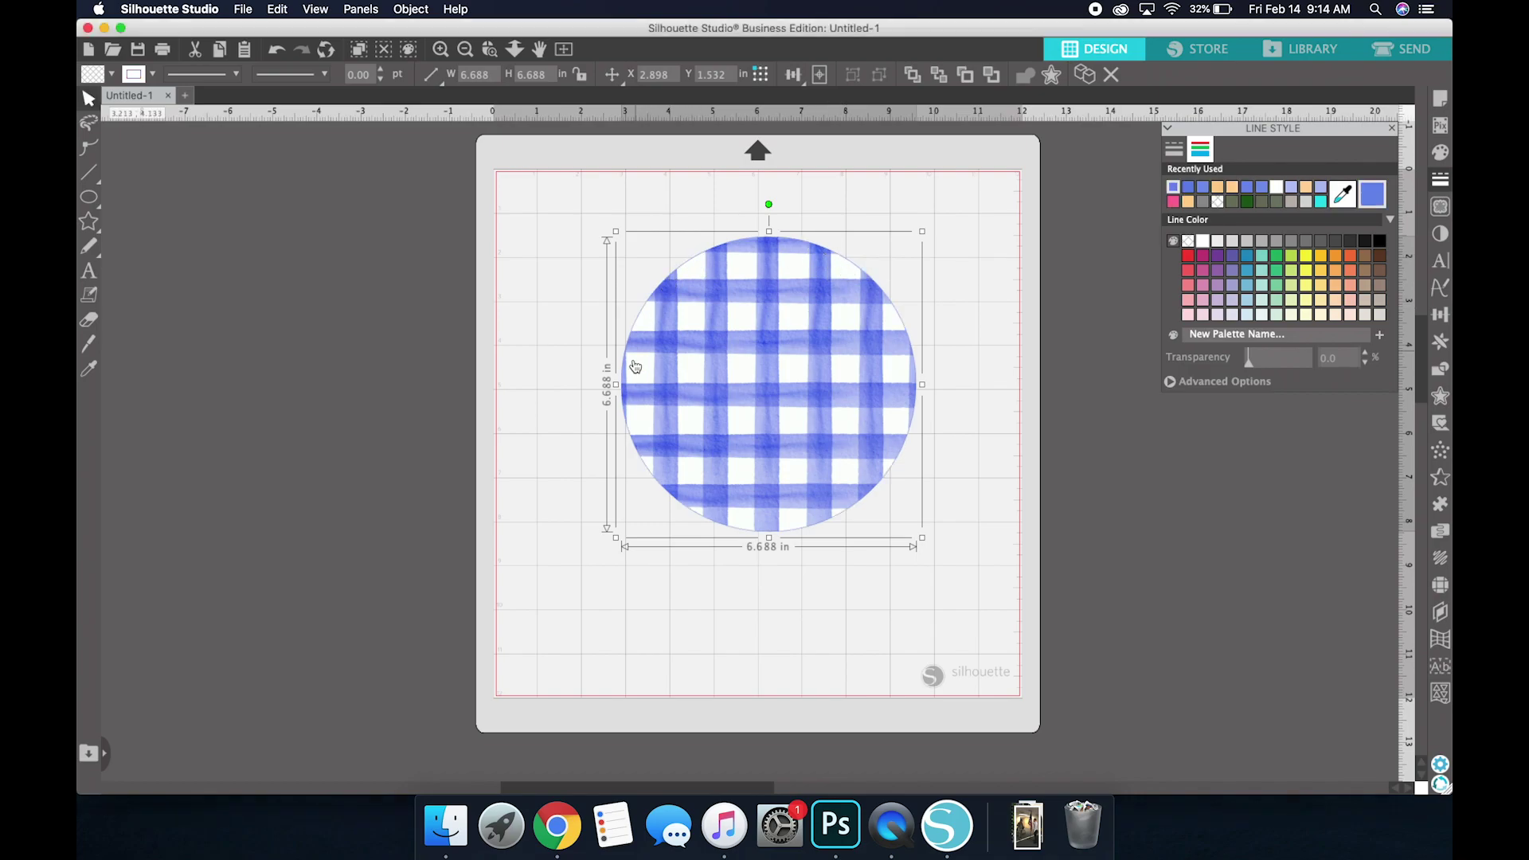
Step: Increase the circle's outline width to 2.25 pt
left_click(382, 71)
left_click(383, 71)
left_click(382, 71)
left_click(383, 71)
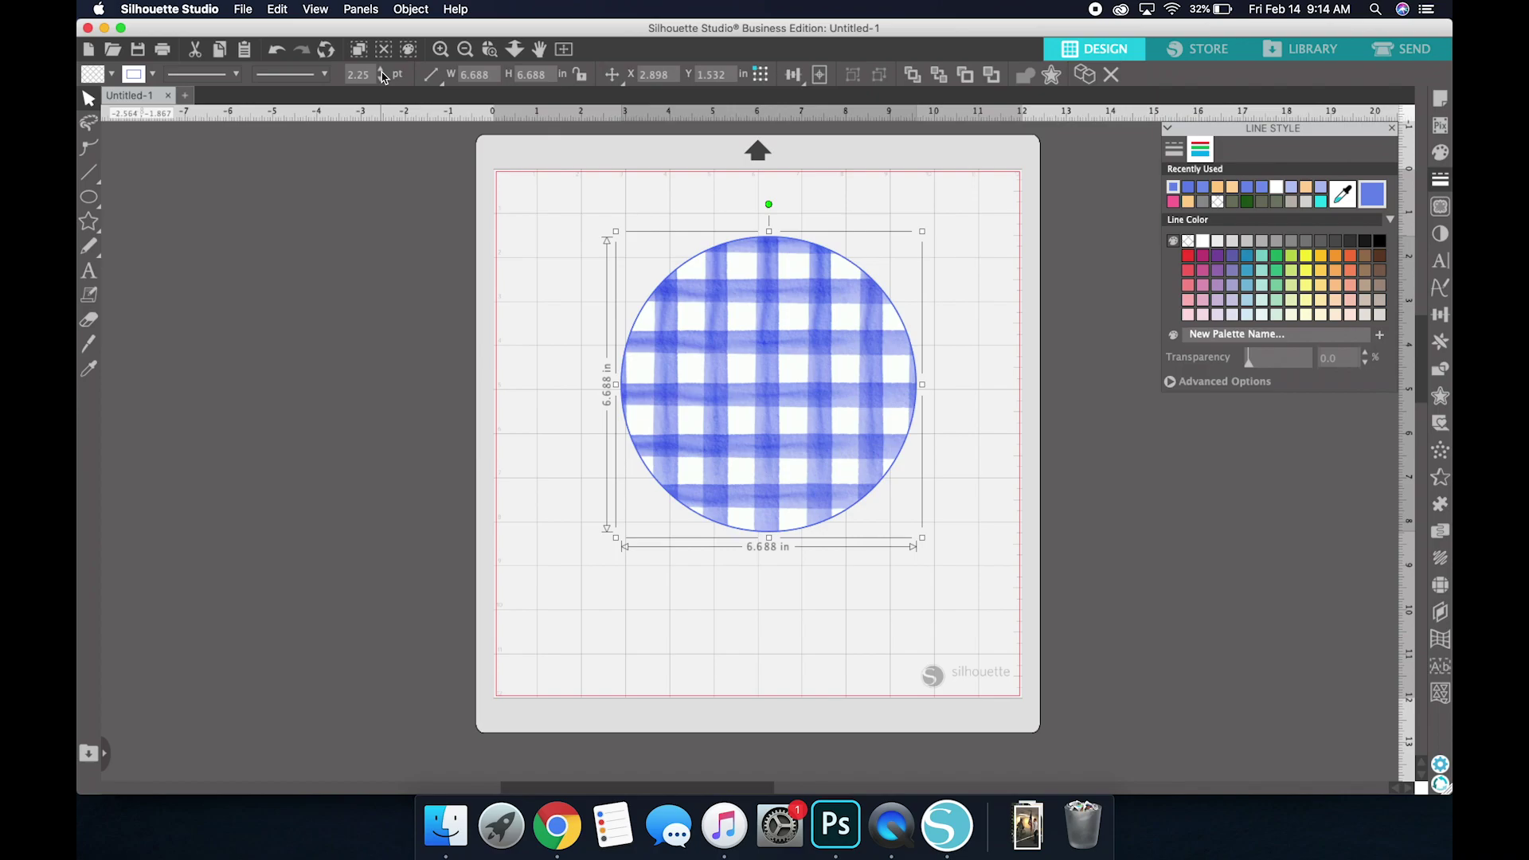
Step: Try dashed outline styles, then return the outline to a solid line and deselect
left_click(236, 74)
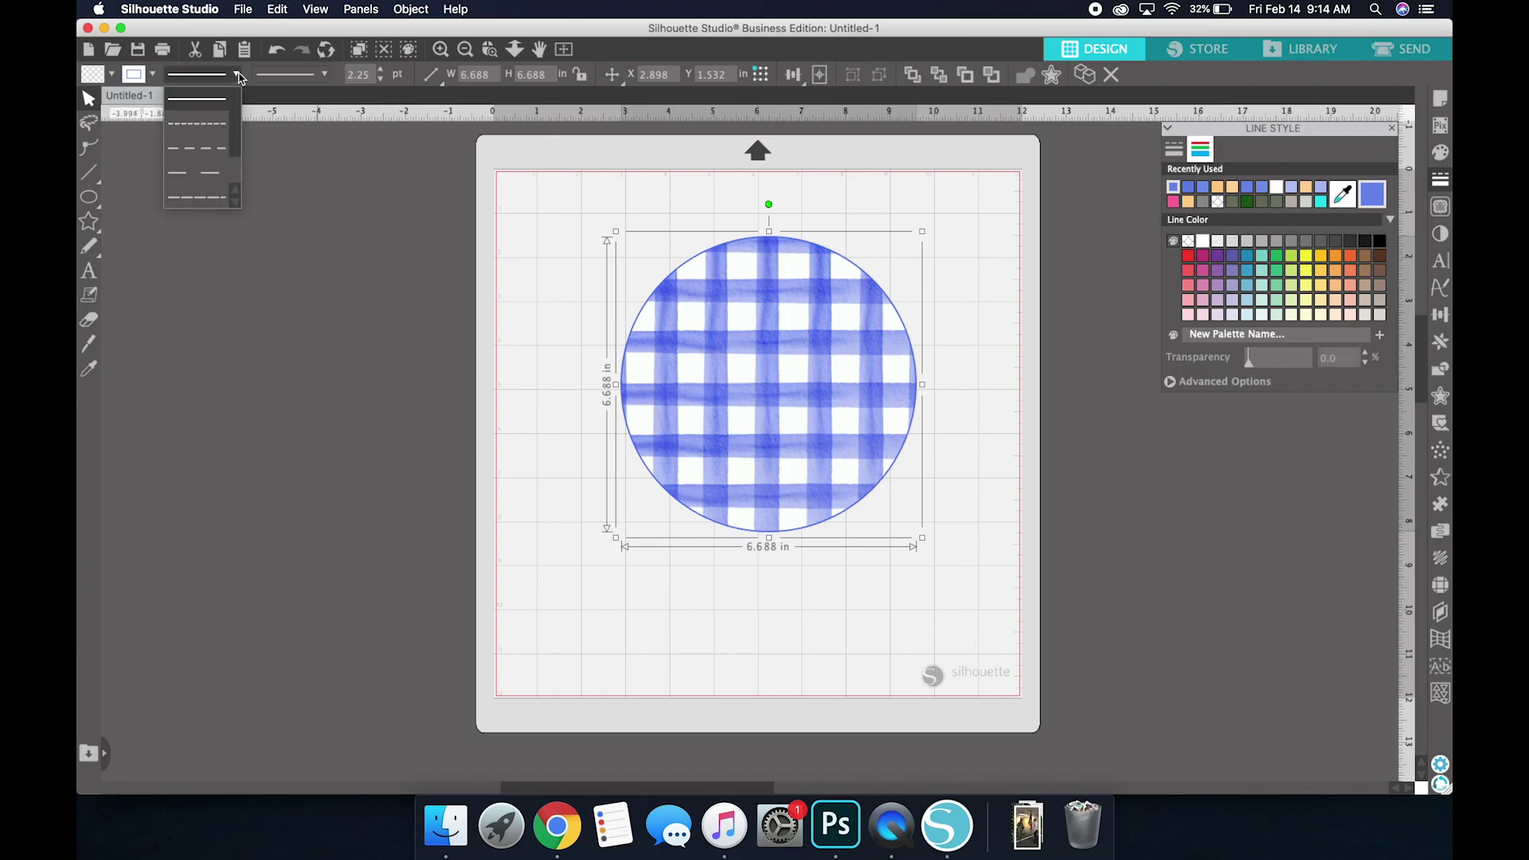
left_click(211, 150)
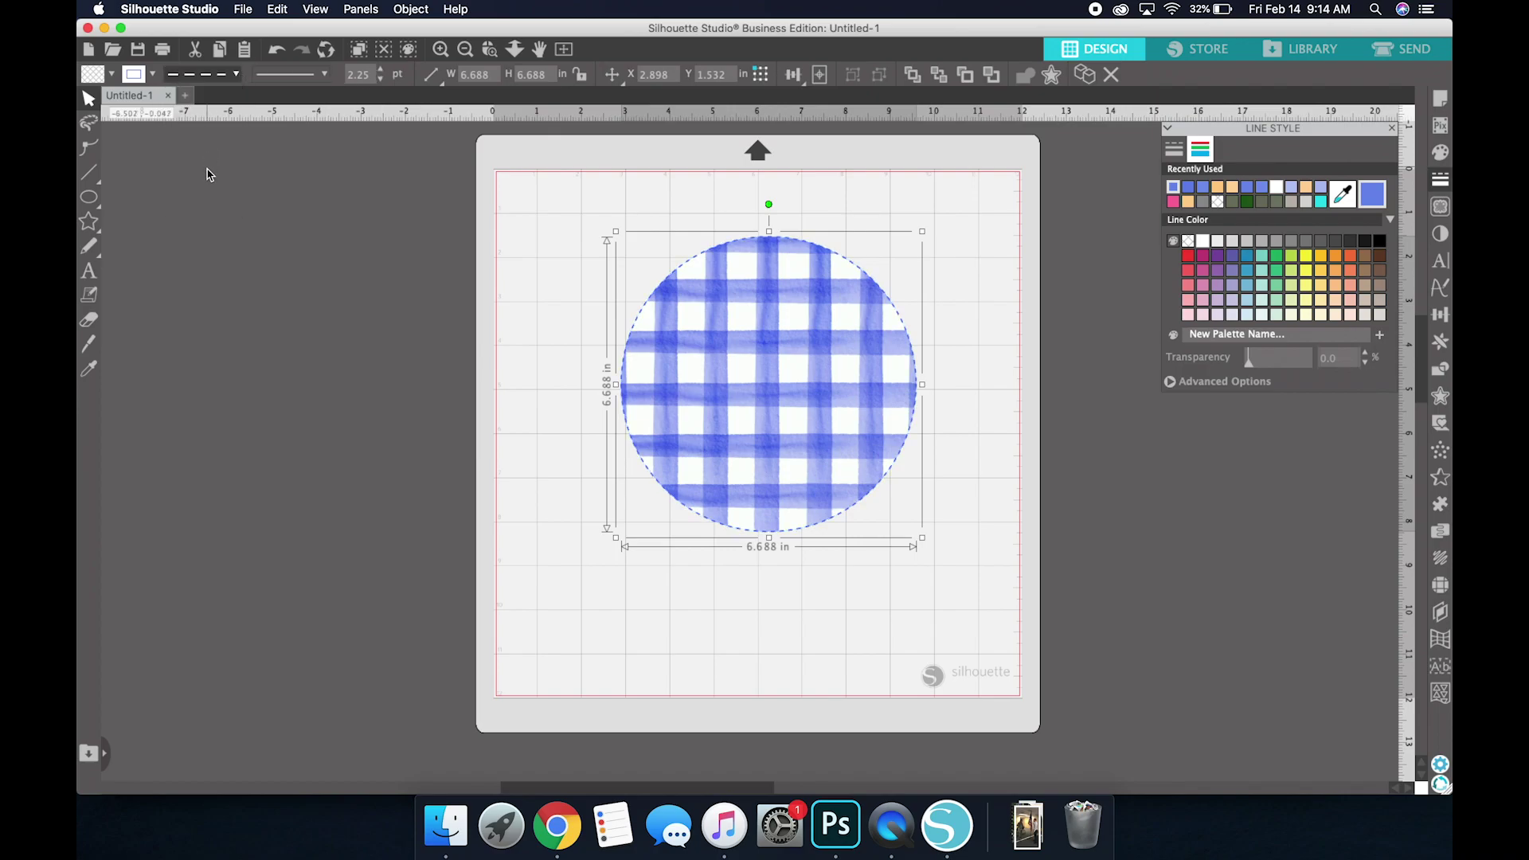
left_click(235, 74)
left_click(210, 172)
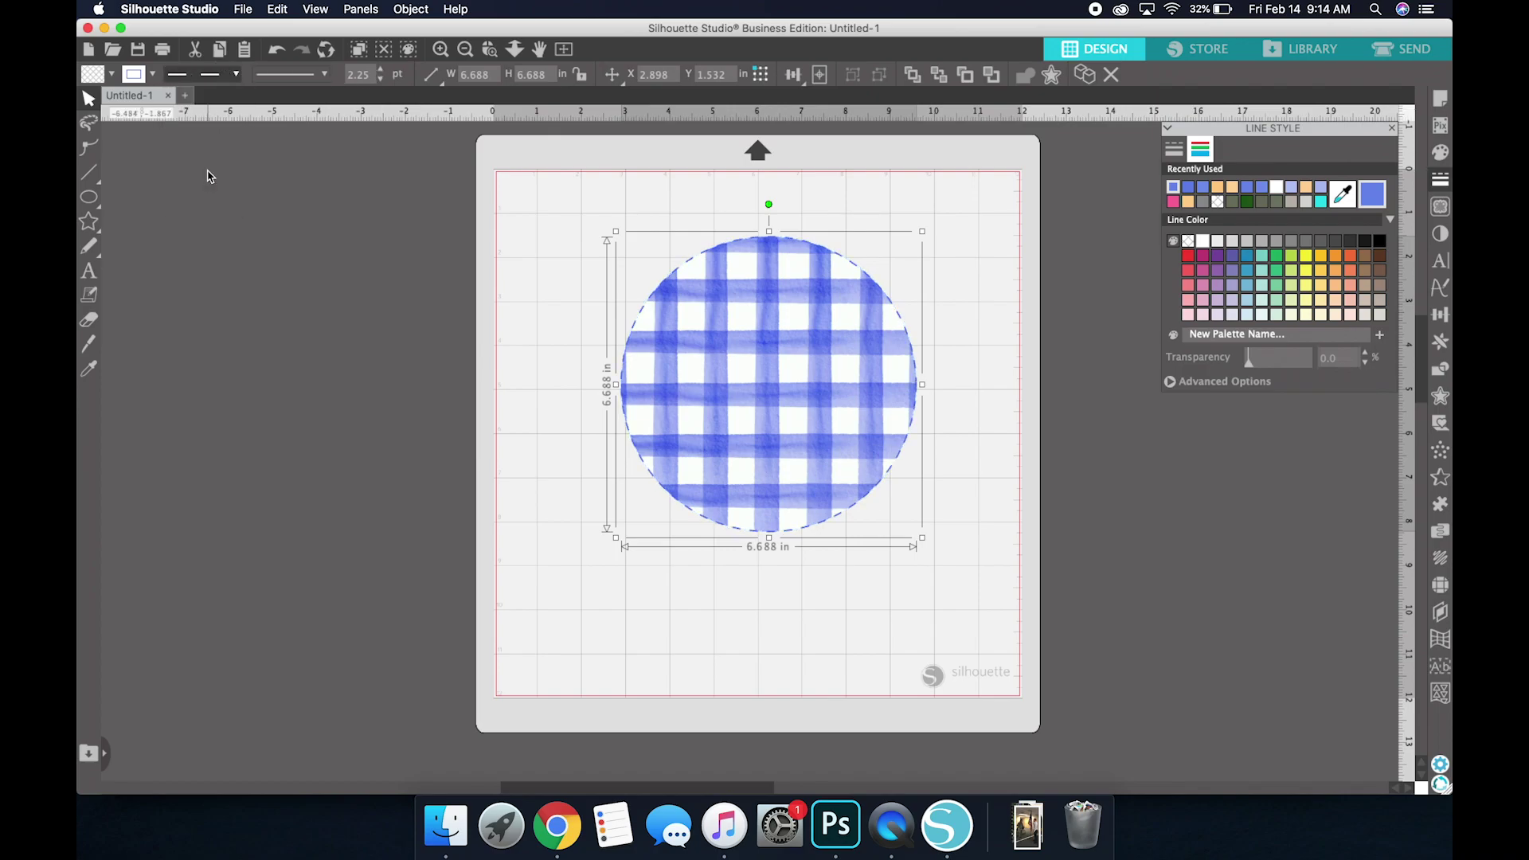
left_click(237, 74)
left_click(222, 108)
left_click(431, 288)
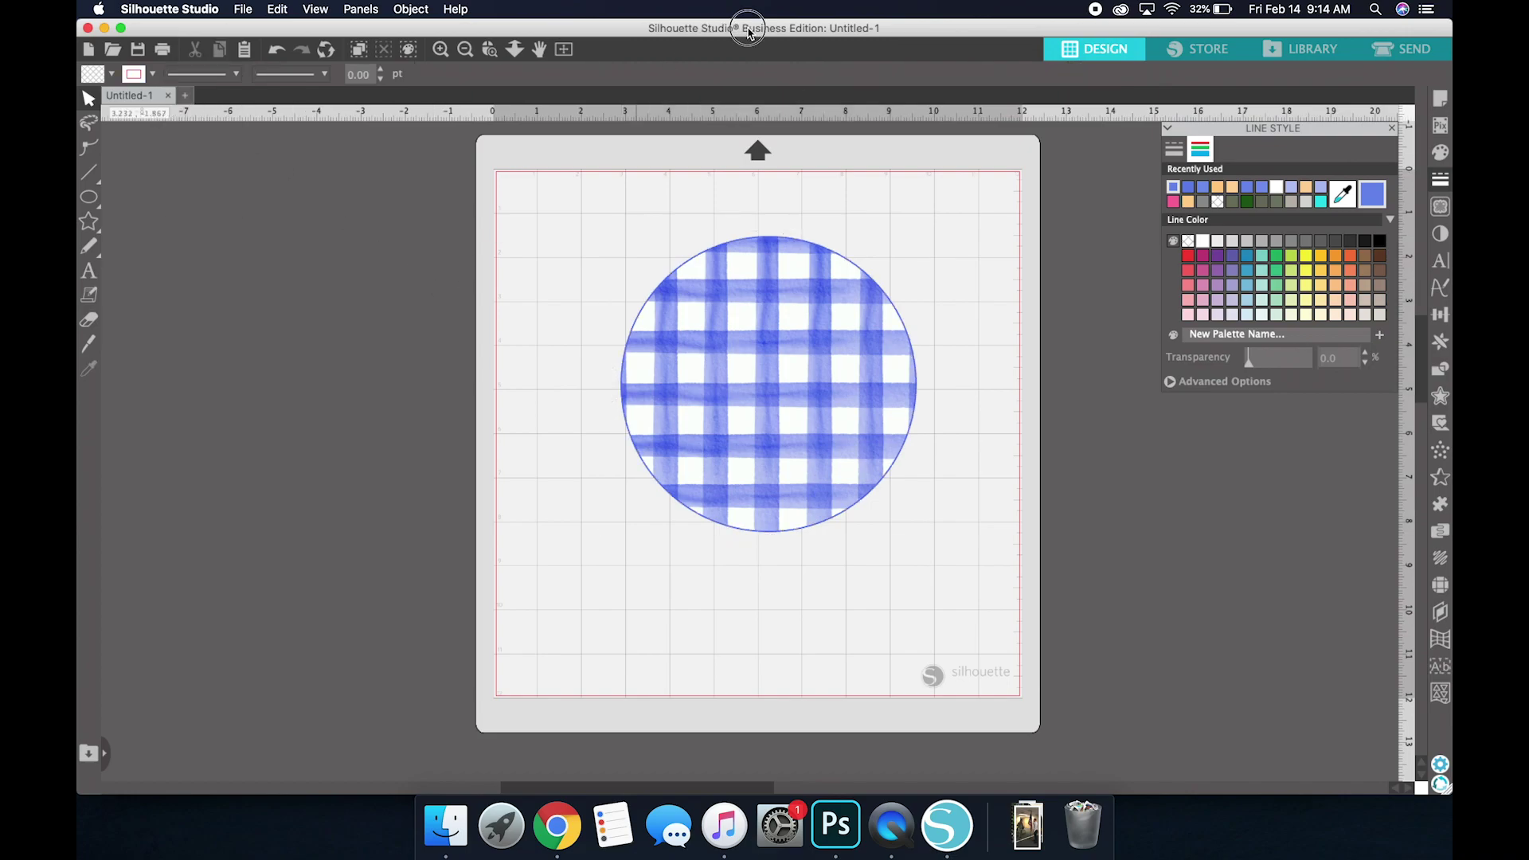
Step: Import the watercolor pelican PNG from the desktop onto the mat and maximize the window
left_click_drag(734, 31, 561, 37)
left_click(1328, 430)
left_click_drag(1329, 430, 819, 312)
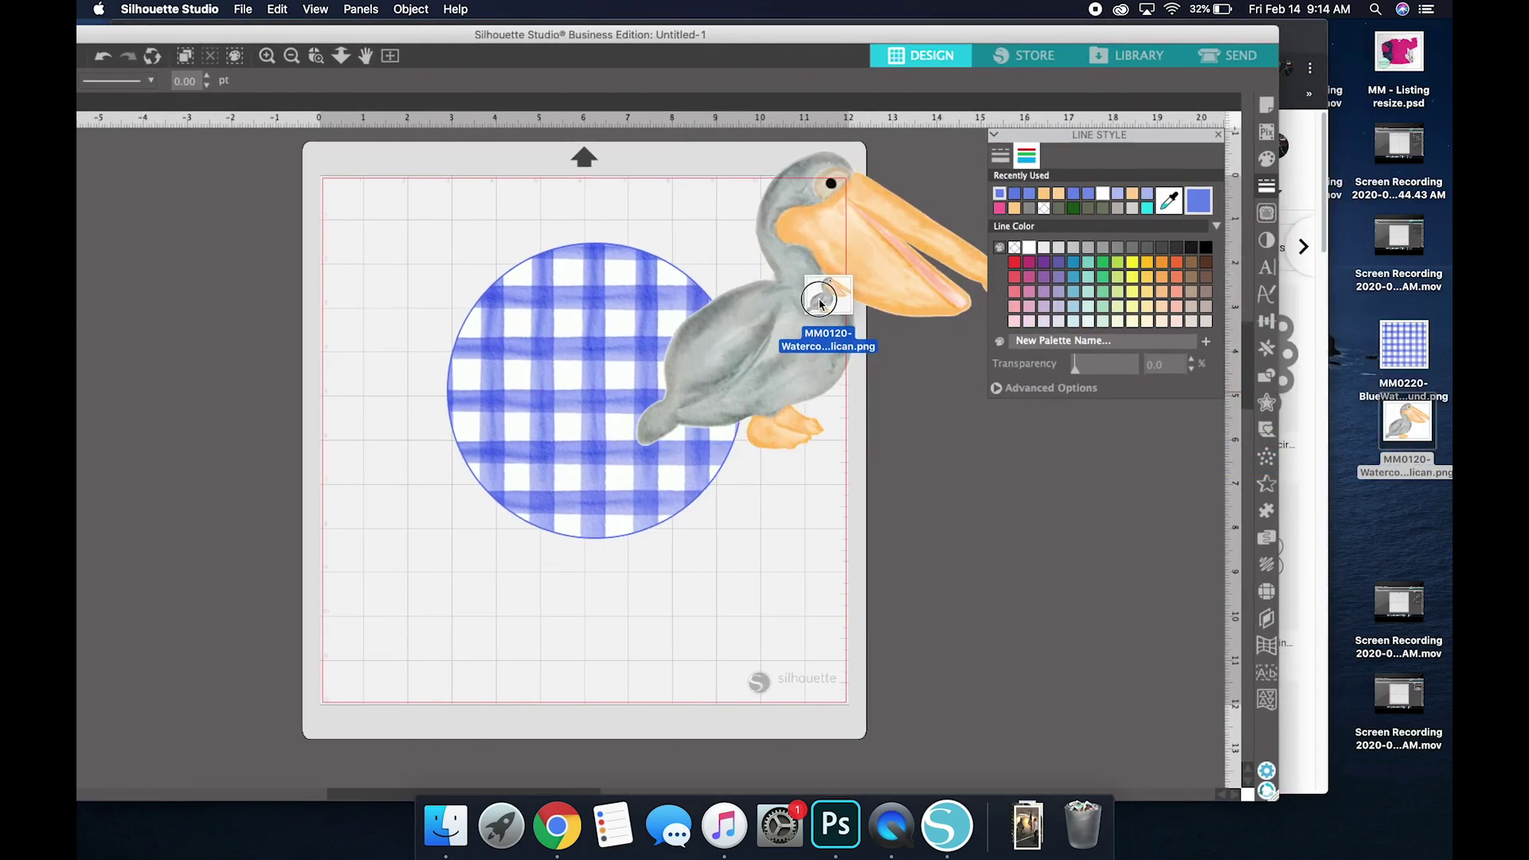
double_click(704, 35)
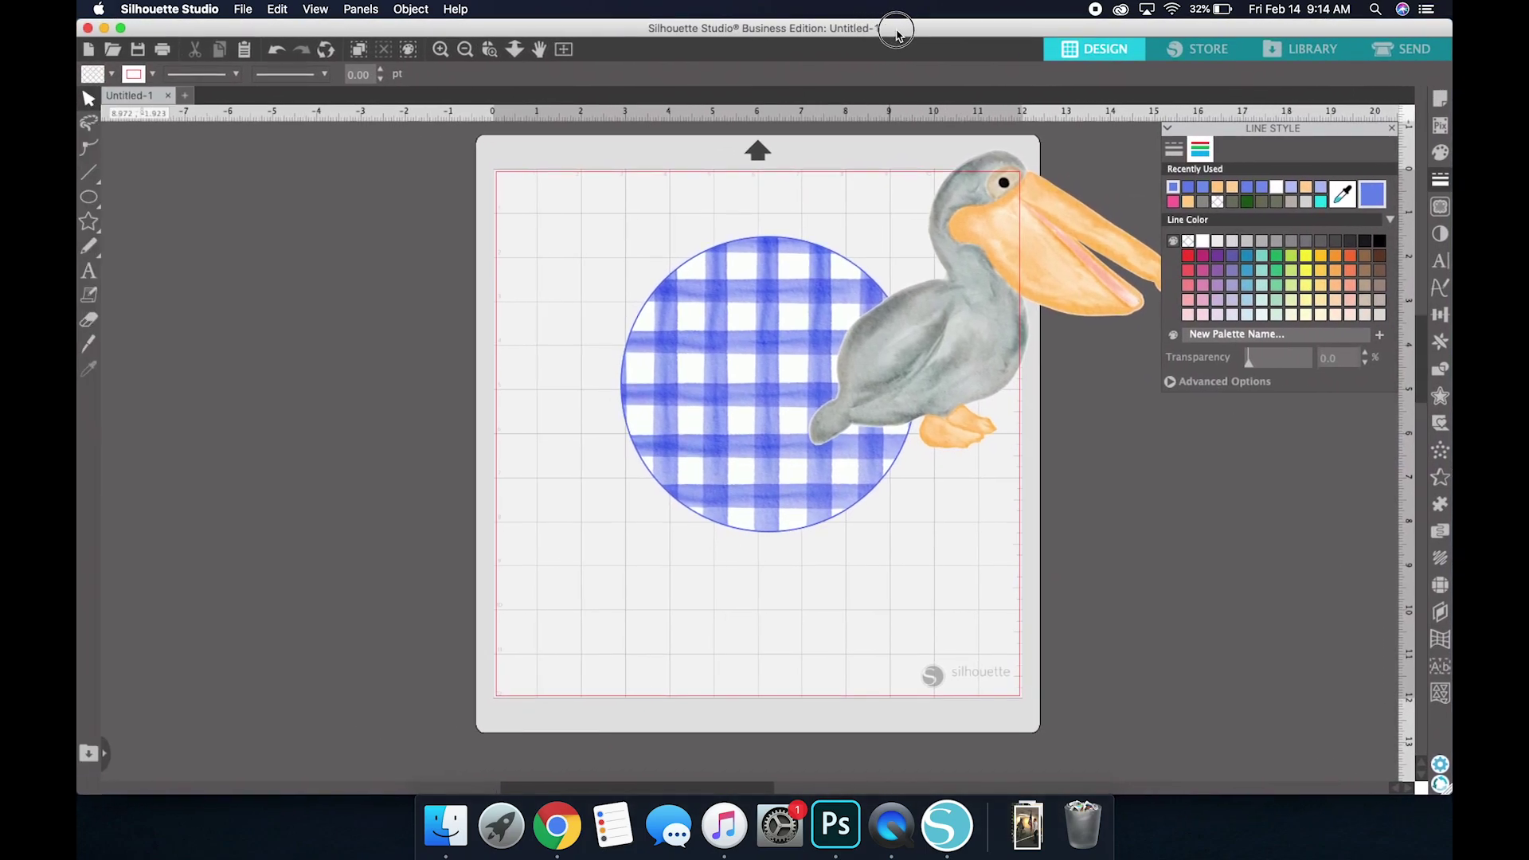
Step: Shrink the pelican to about 4.6 in wide and centre it in the circle's upper half
left_click_drag(974, 318, 812, 332)
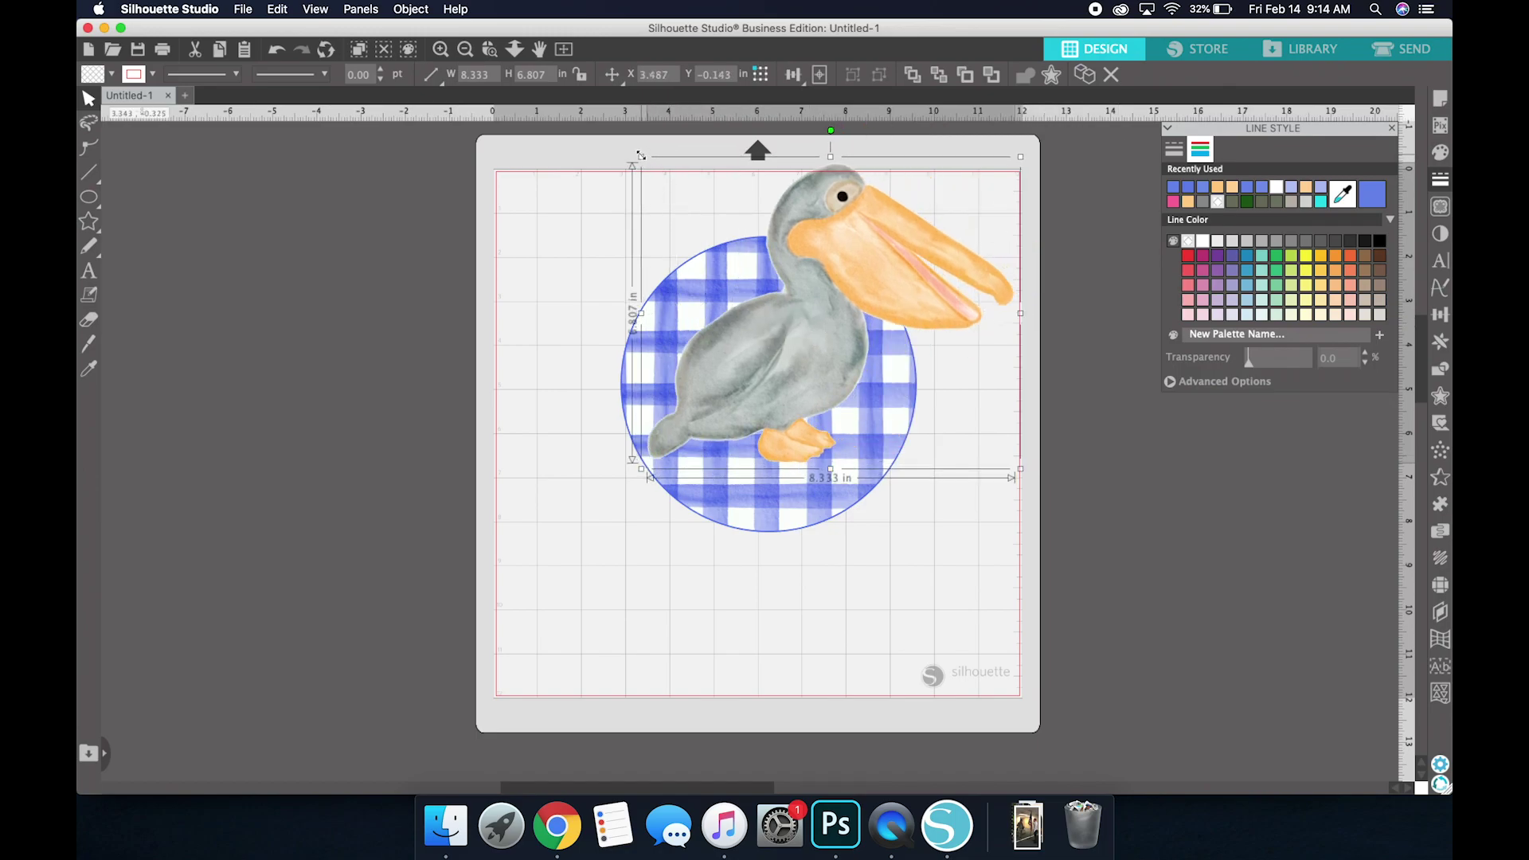
left_click_drag(639, 155, 801, 293)
left_click_drag(888, 380, 761, 327)
left_click(547, 287)
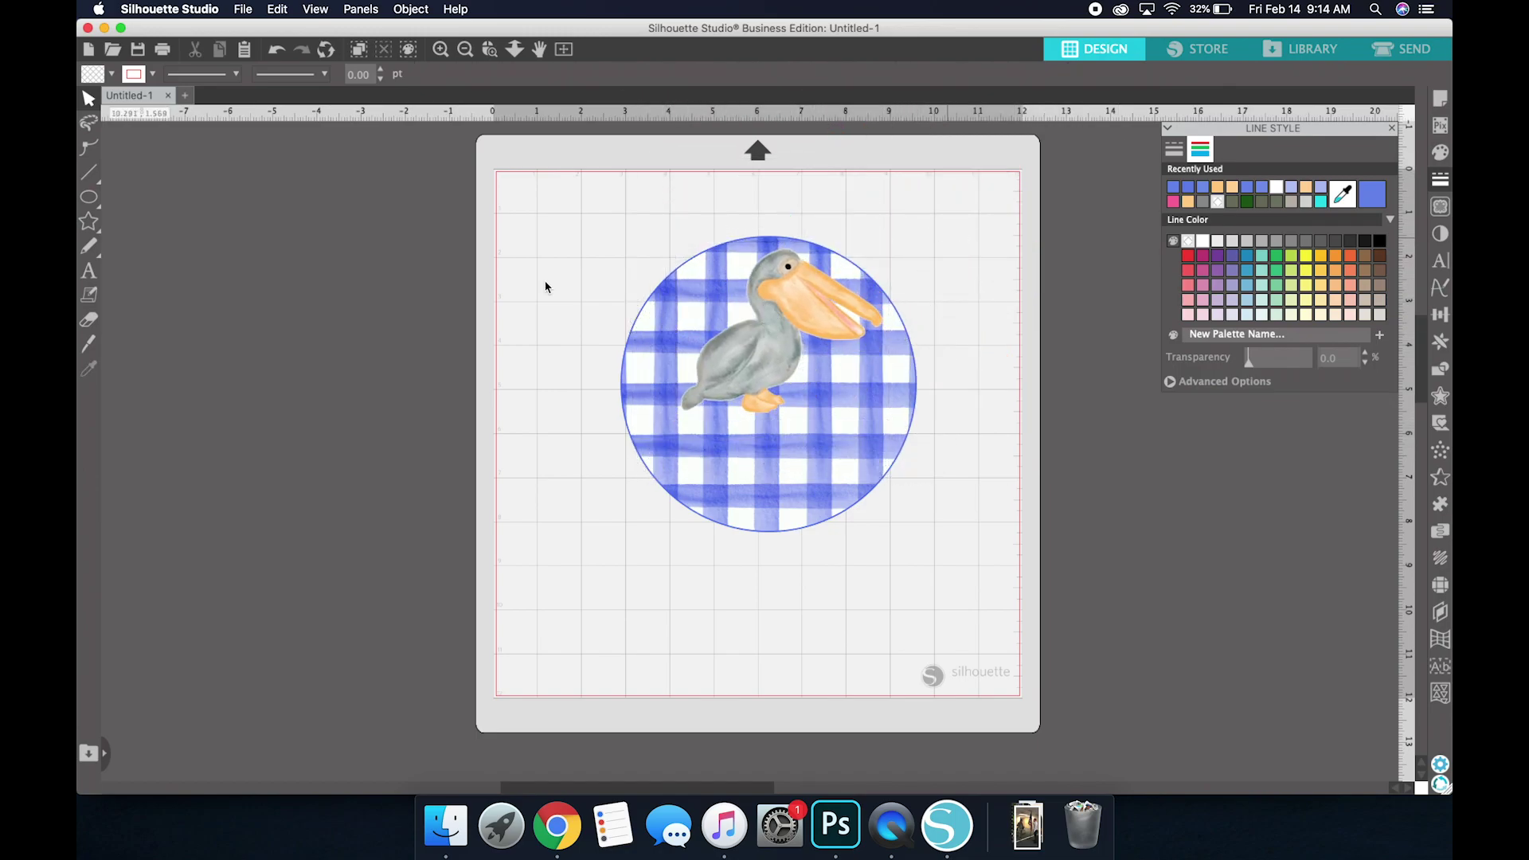
Step: Add the text 'Benjamin' centred below the gingham circle
left_click(88, 271)
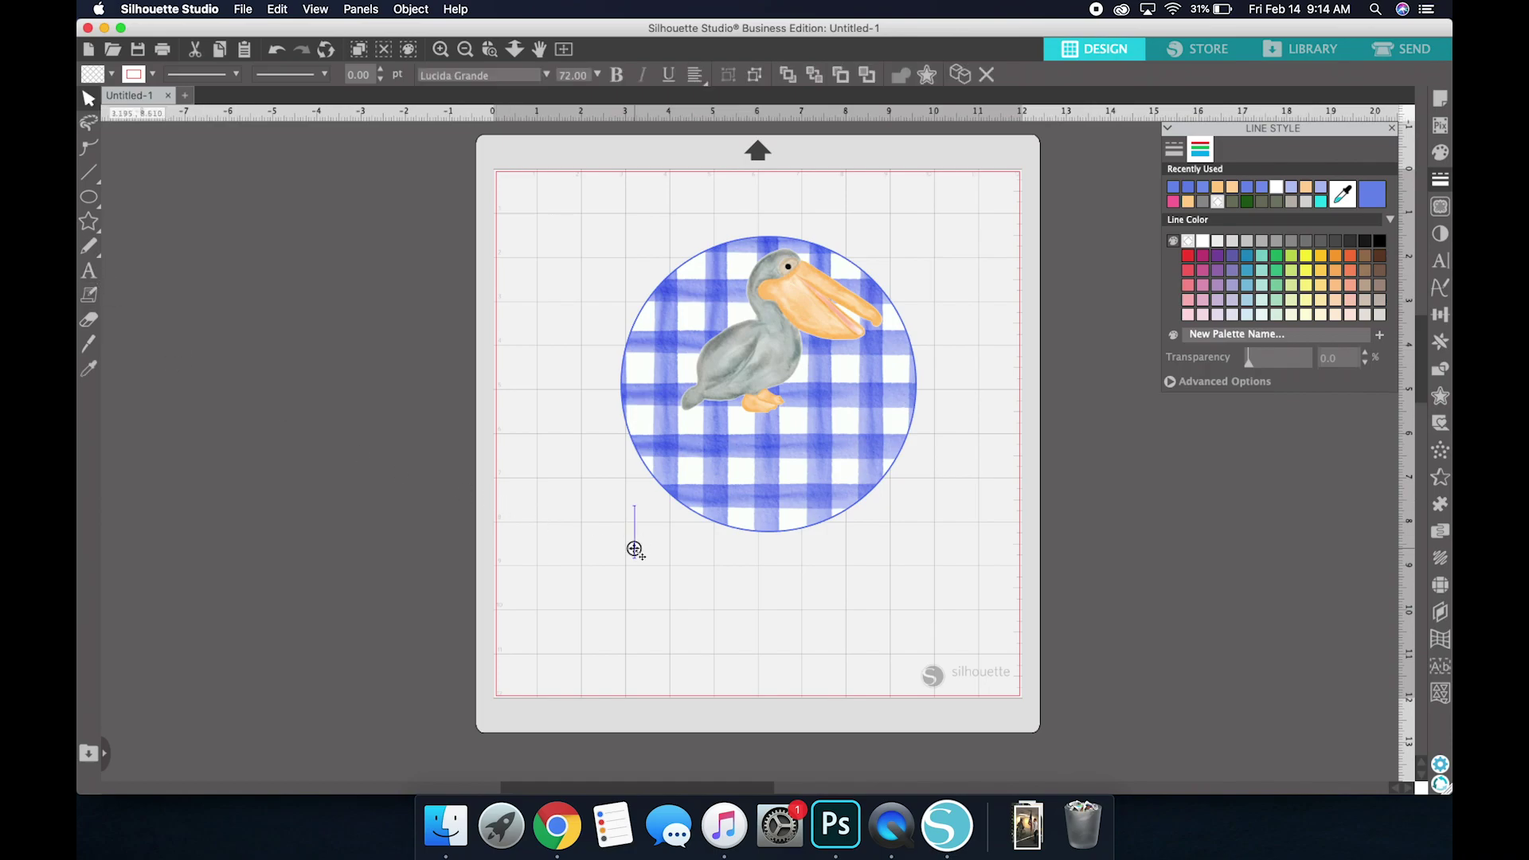
left_click(635, 549)
type("Benjamin")
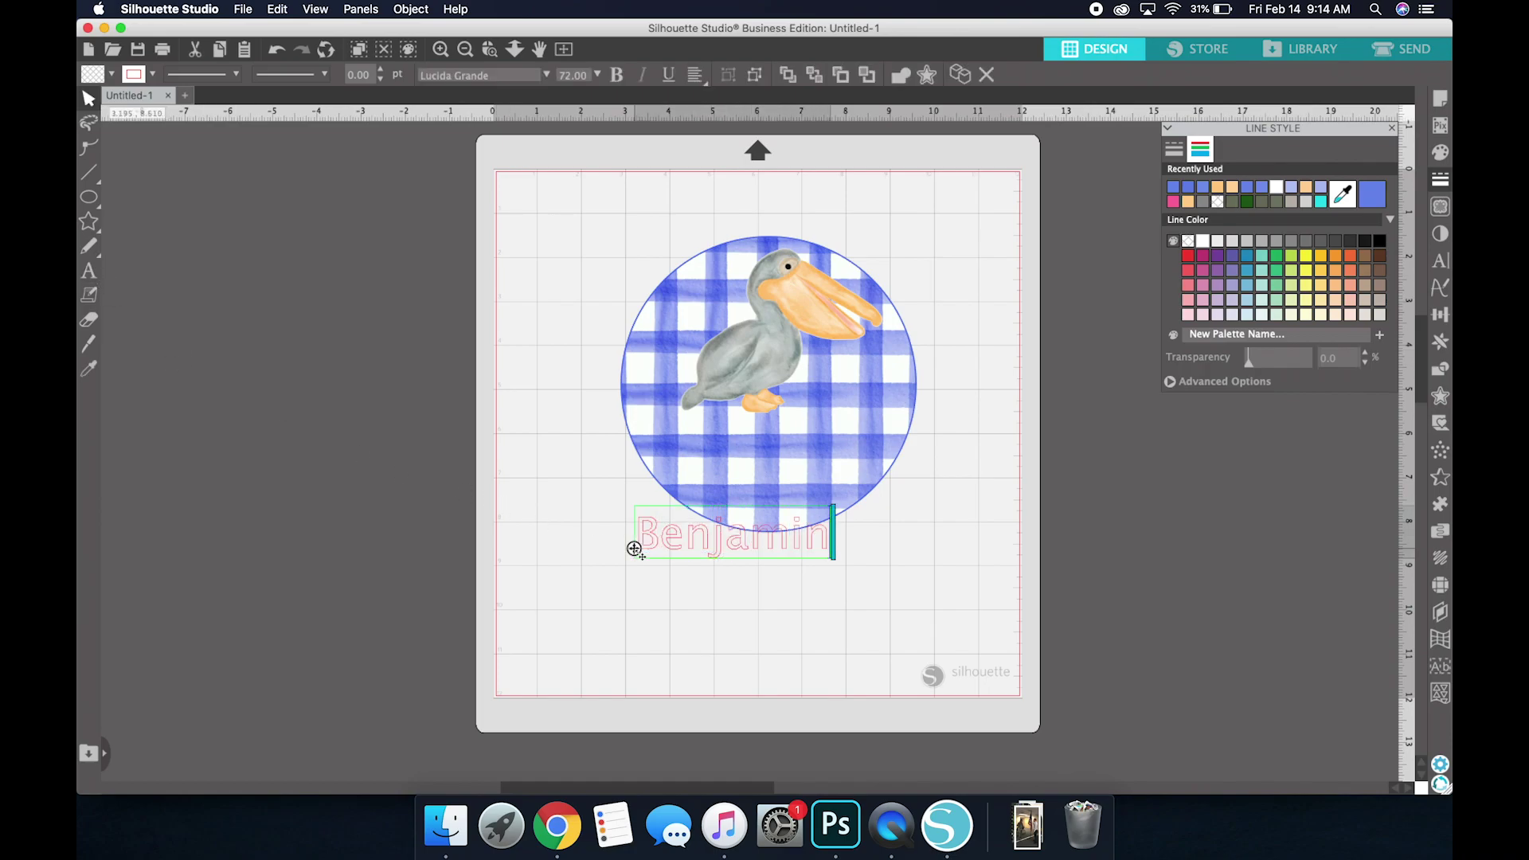
left_click(168, 146)
left_click_drag(670, 545, 683, 573)
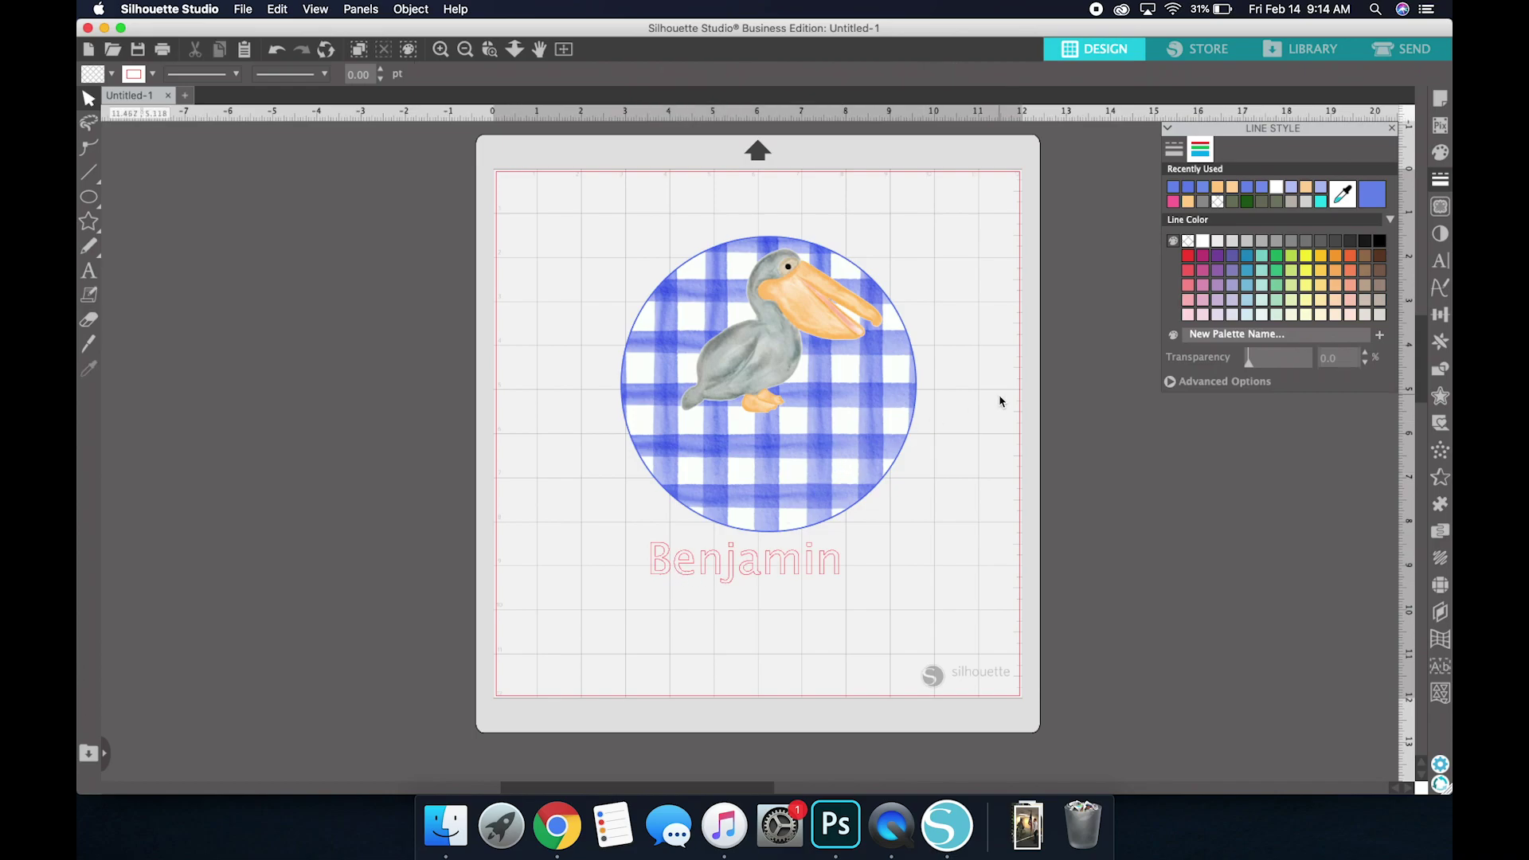
Step: Colour the Benjamin text peach, sampling the pelican's beak for line and fill
left_click(837, 555)
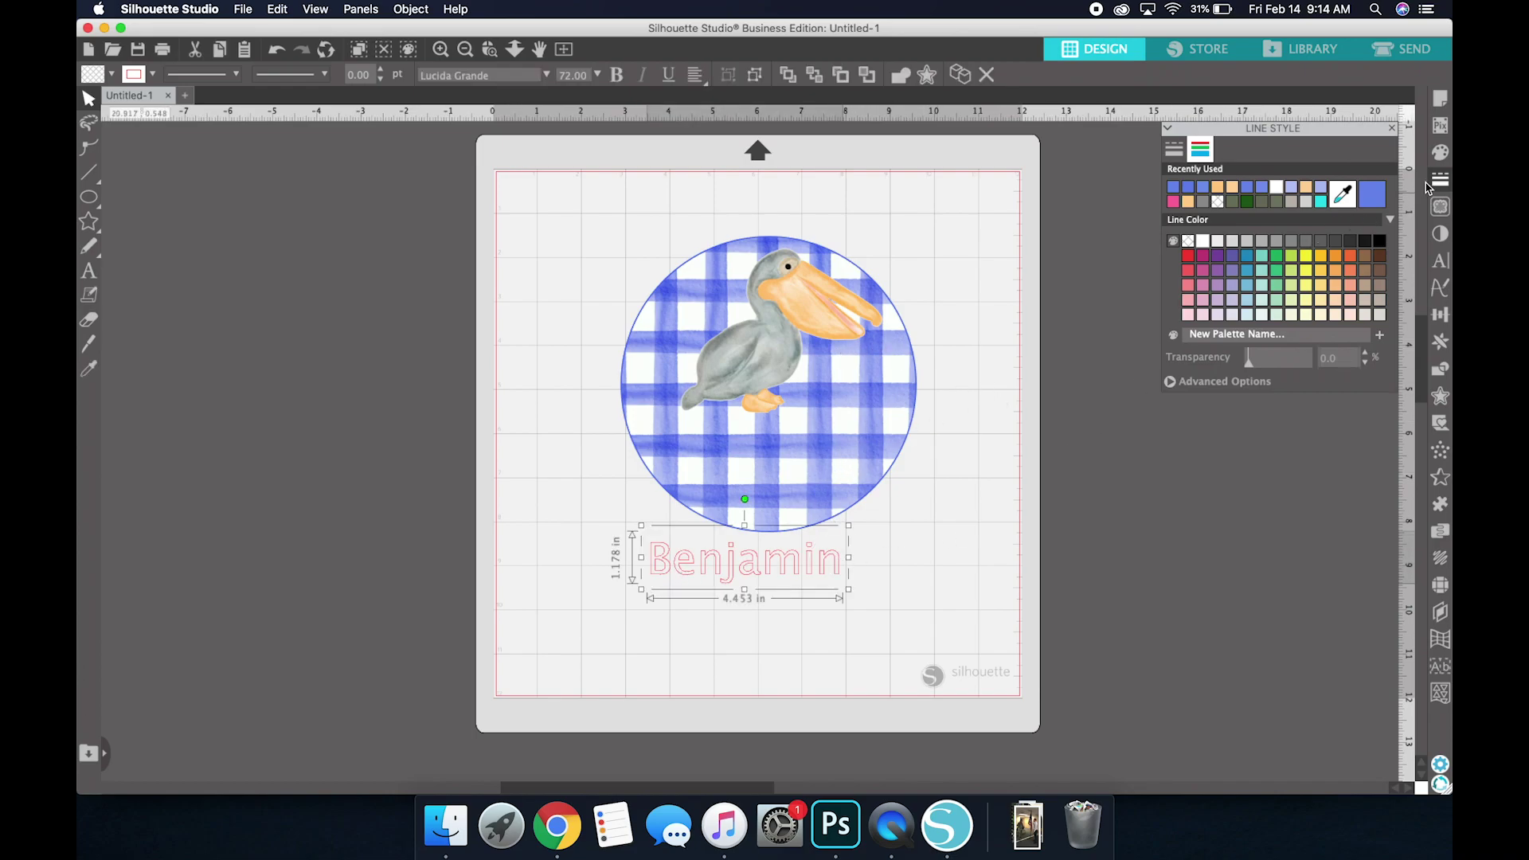
left_click(1343, 195)
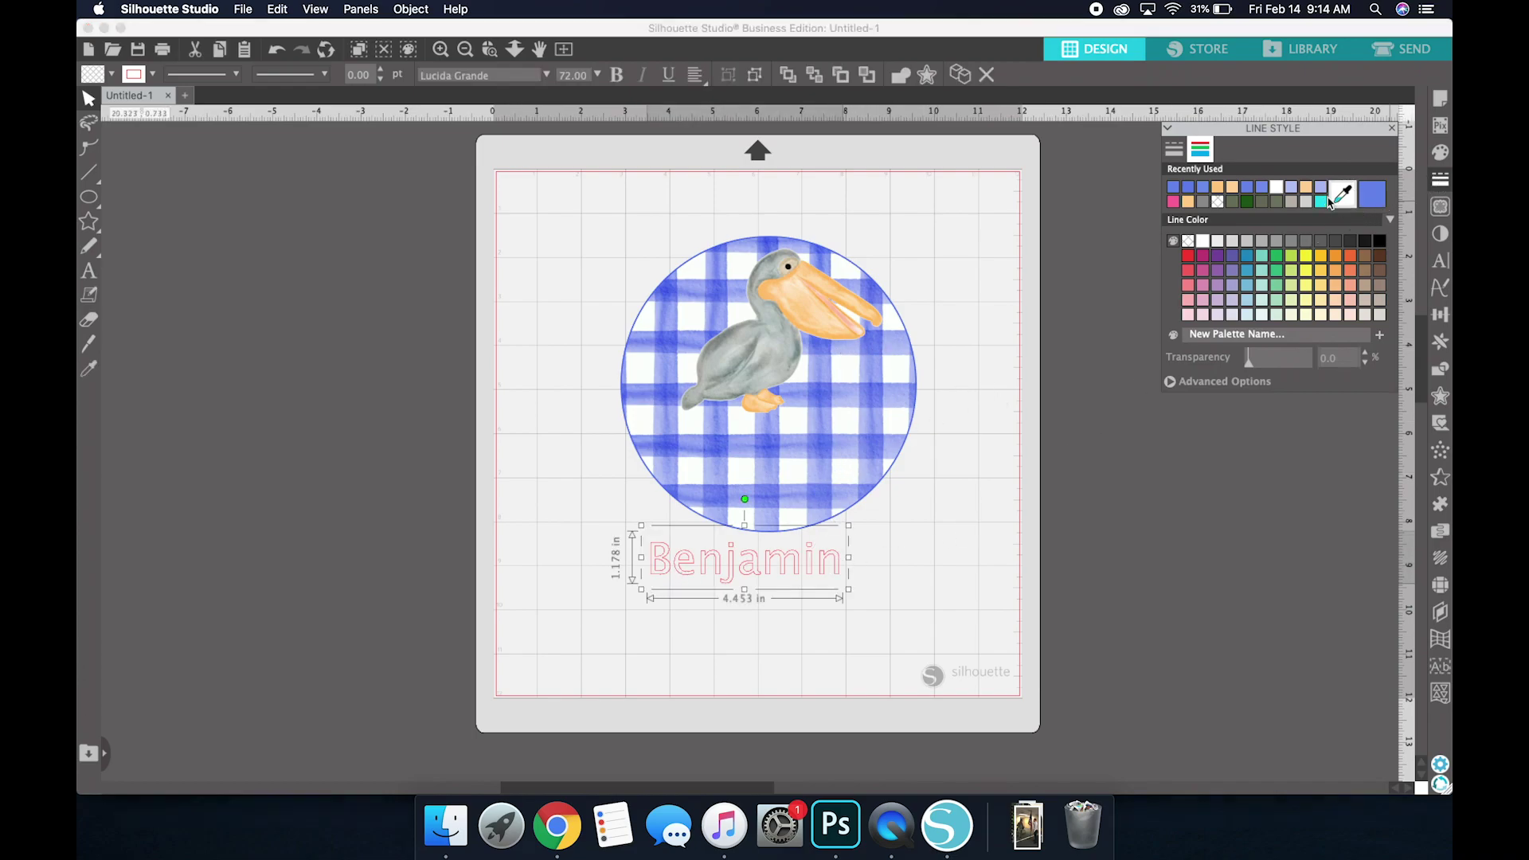
left_click(807, 268)
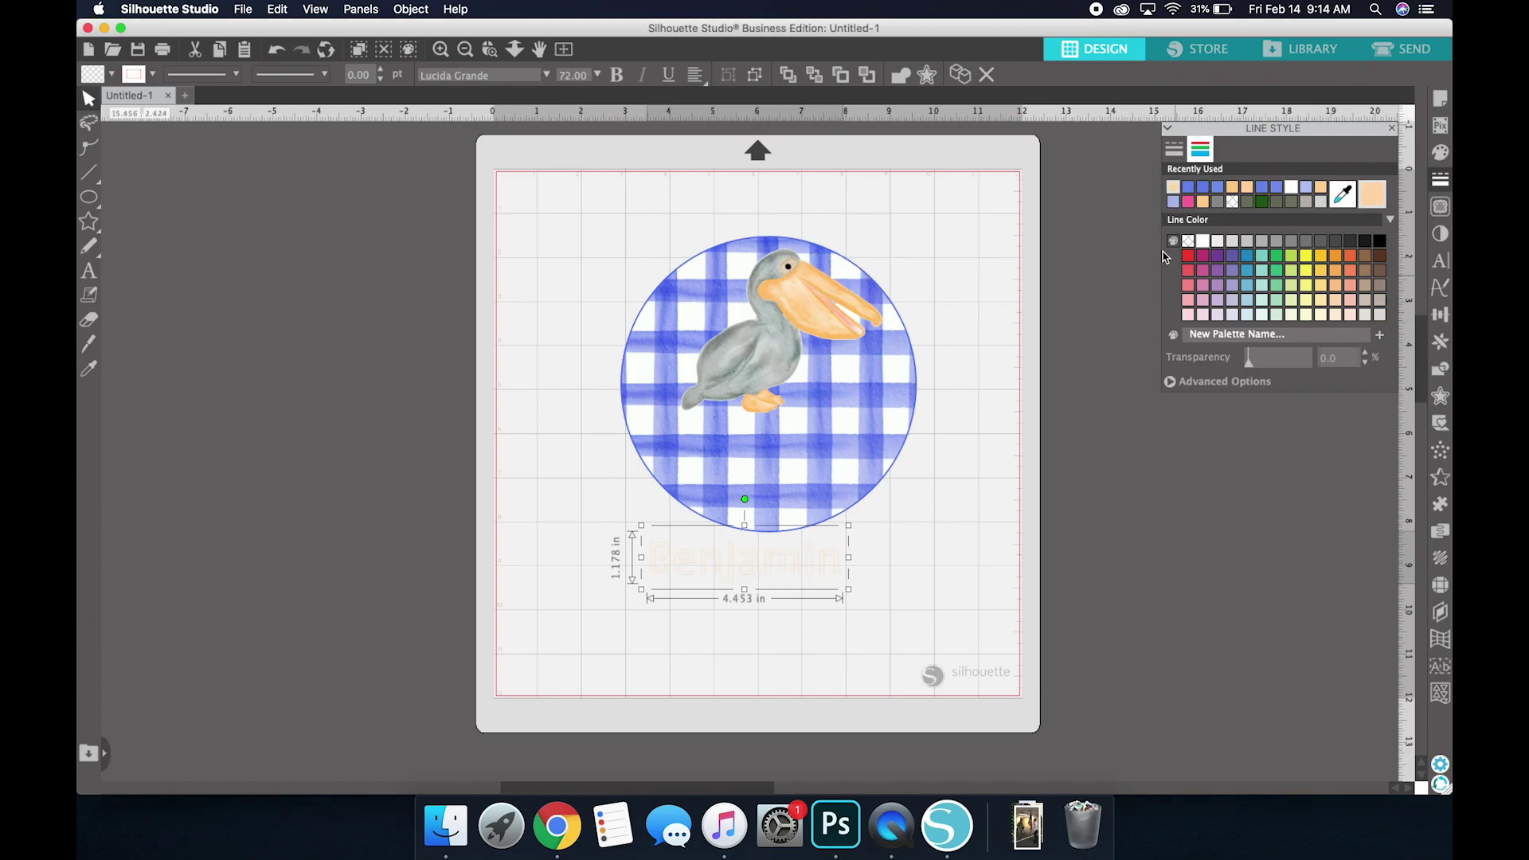
left_click(1440, 152)
left_click(1370, 198)
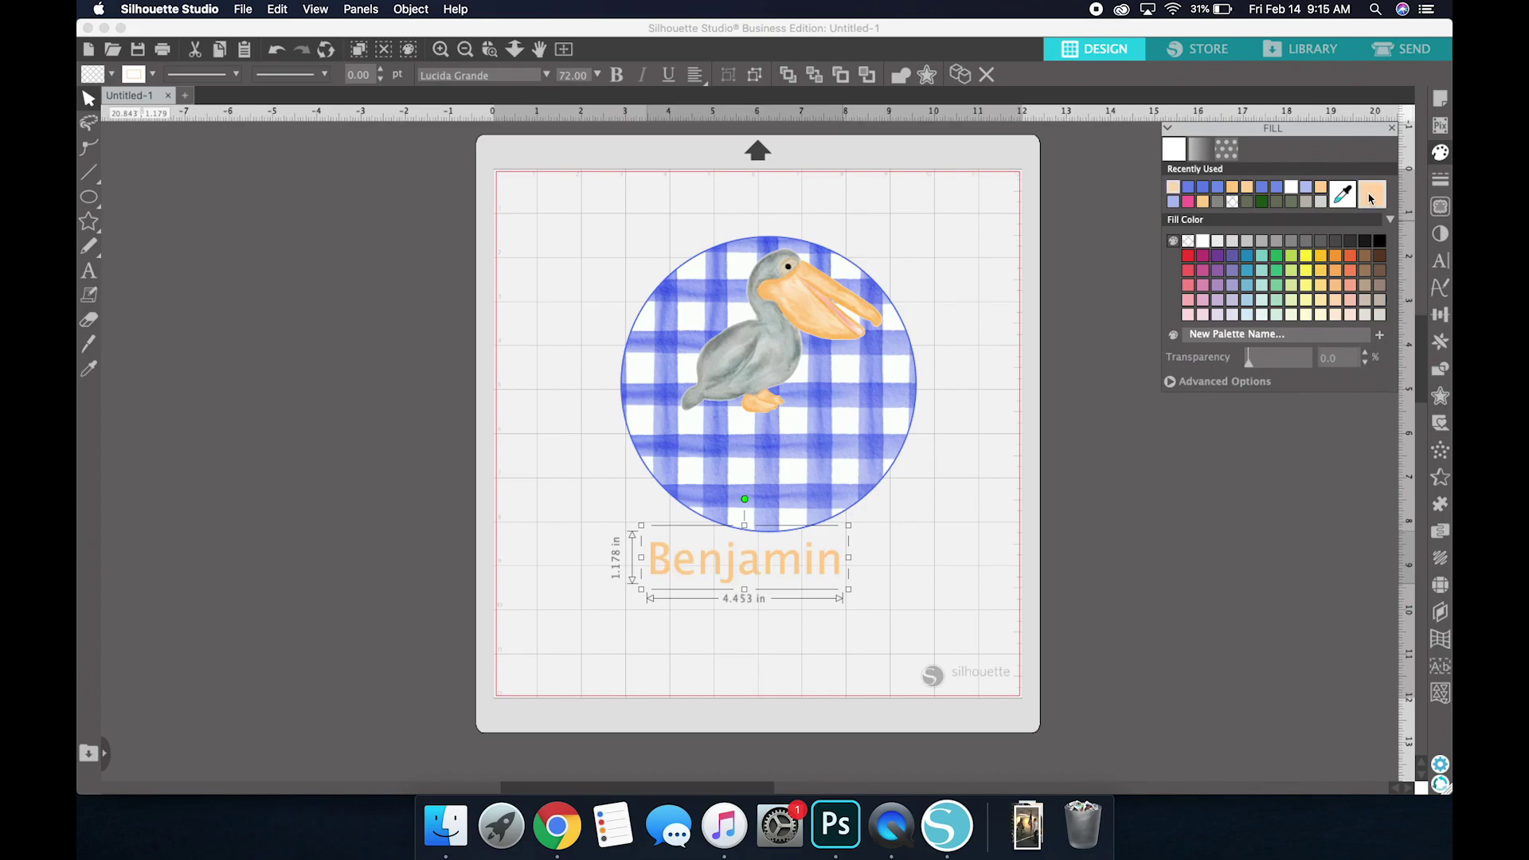
left_click(919, 529)
Step: Try Benjamin on the circle's lower part, then move it back below the circle
left_click_drag(818, 522, 833, 470)
left_click(758, 493)
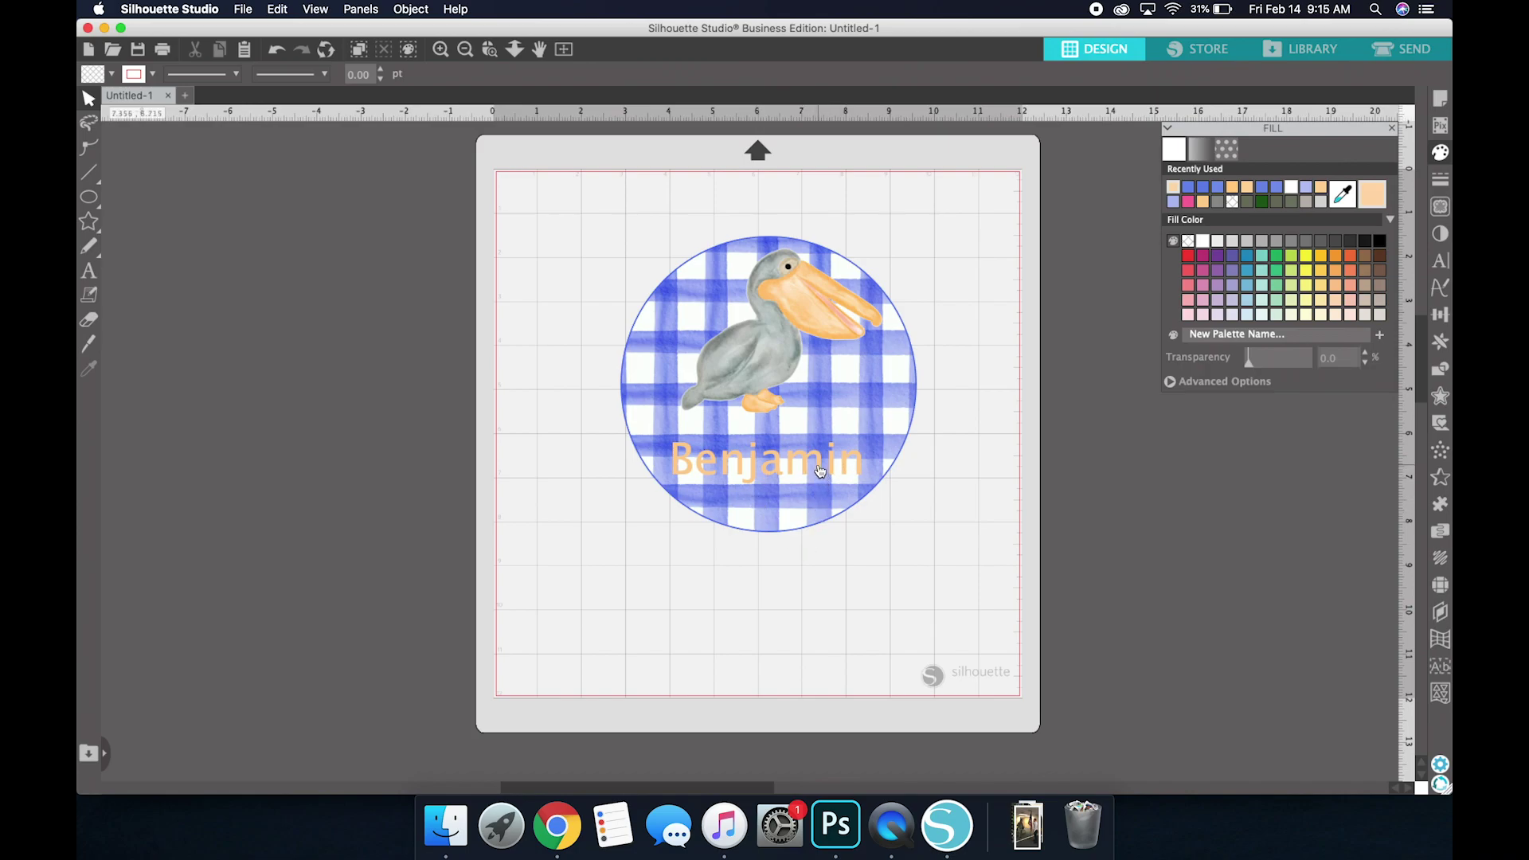
left_click_drag(821, 466, 833, 617)
Step: Draw an 8.638 × 2.526 in rectangle across the circle's lower half and fill it blue
mouse_move(90, 199)
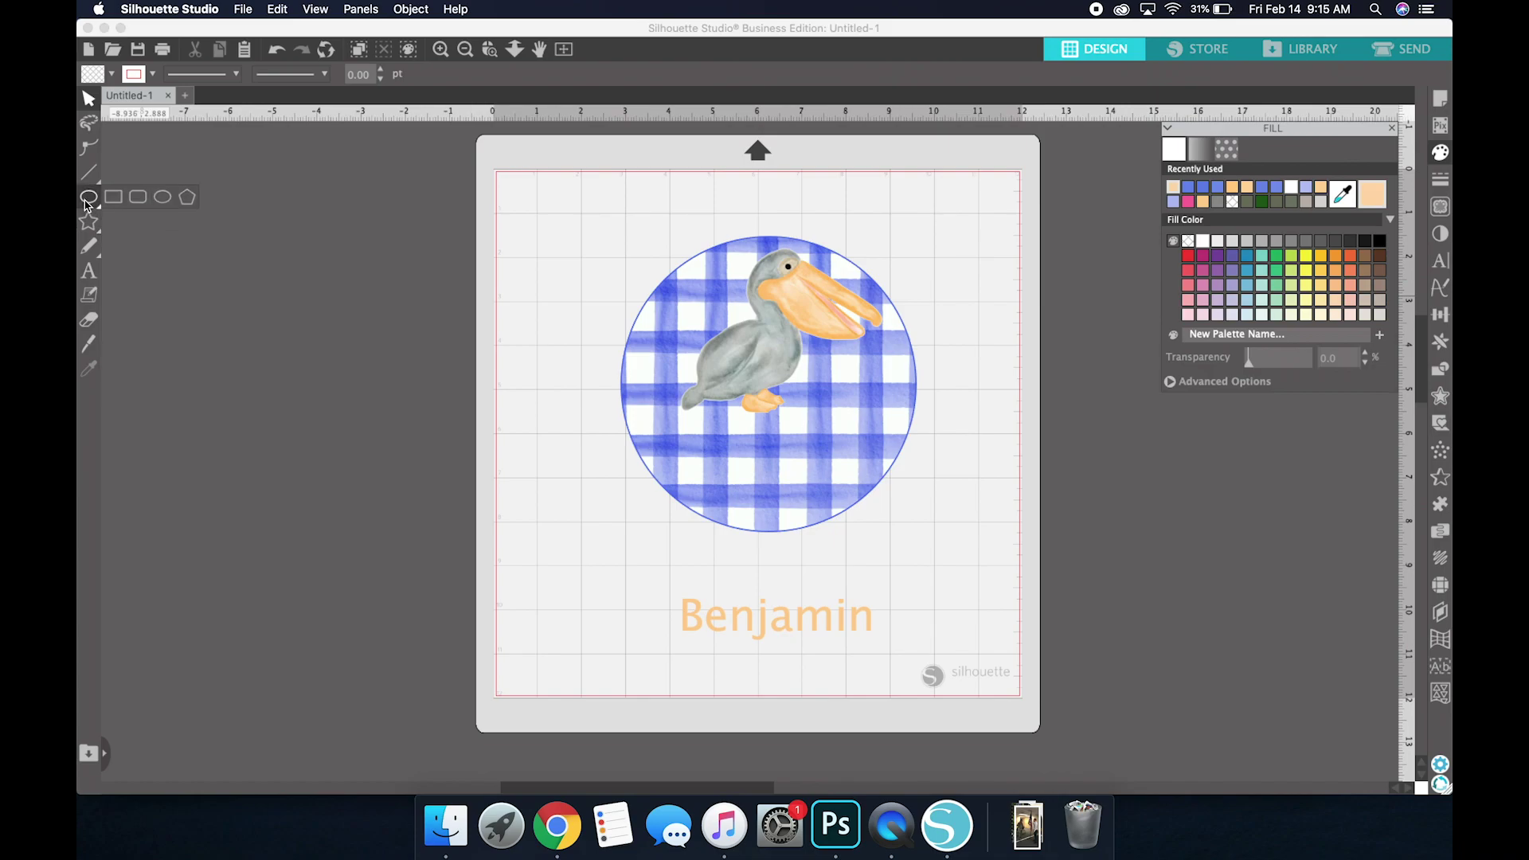
left_click(115, 202)
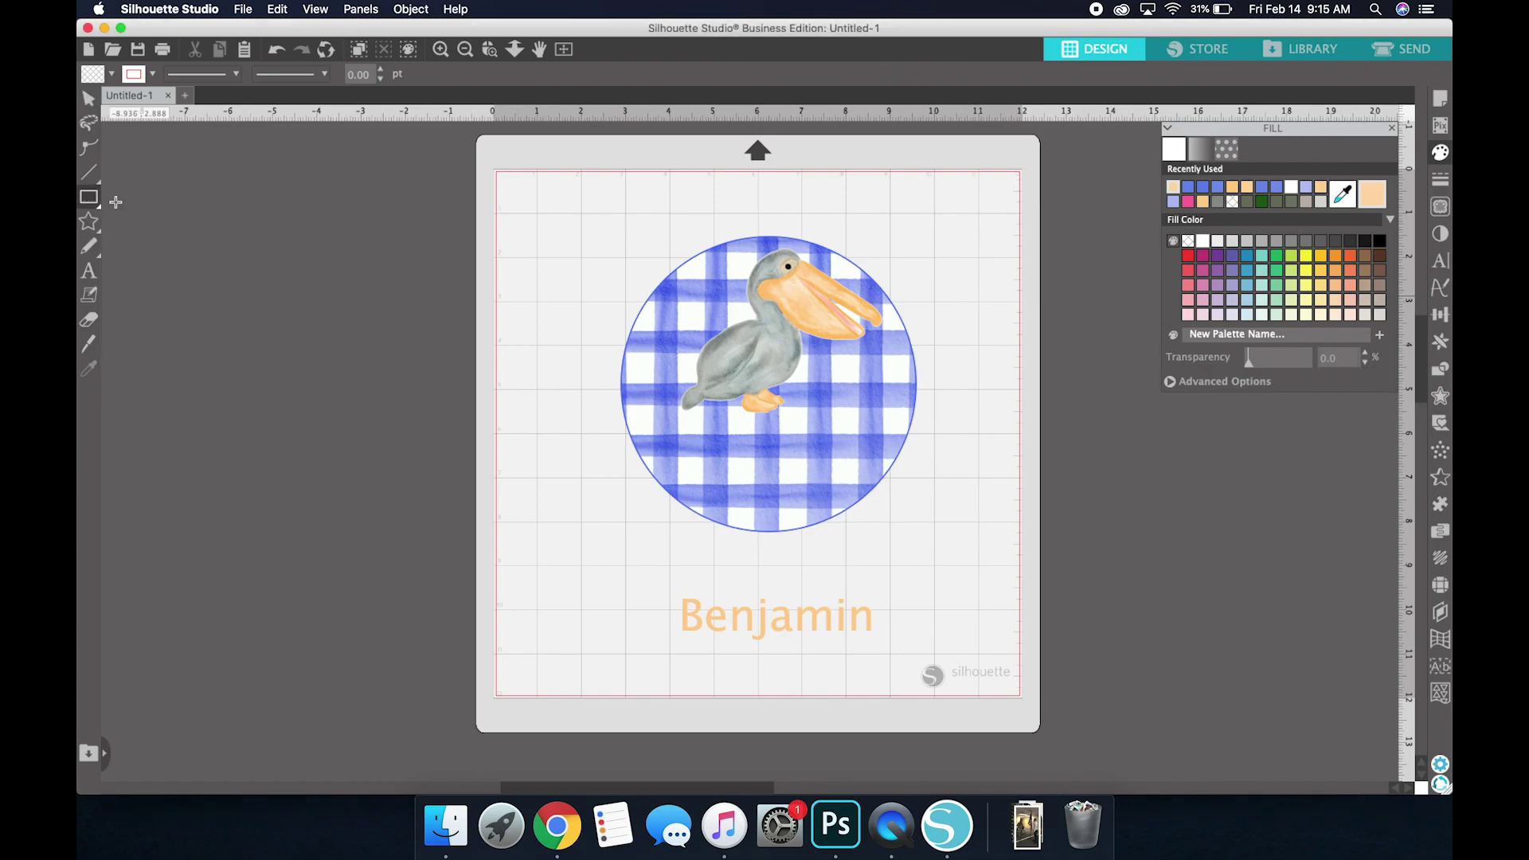
mouse_move(584, 447)
left_mouse_down()
mouse_move(618, 475)
mouse_move(844, 550)
mouse_move(966, 563)
left_mouse_up()
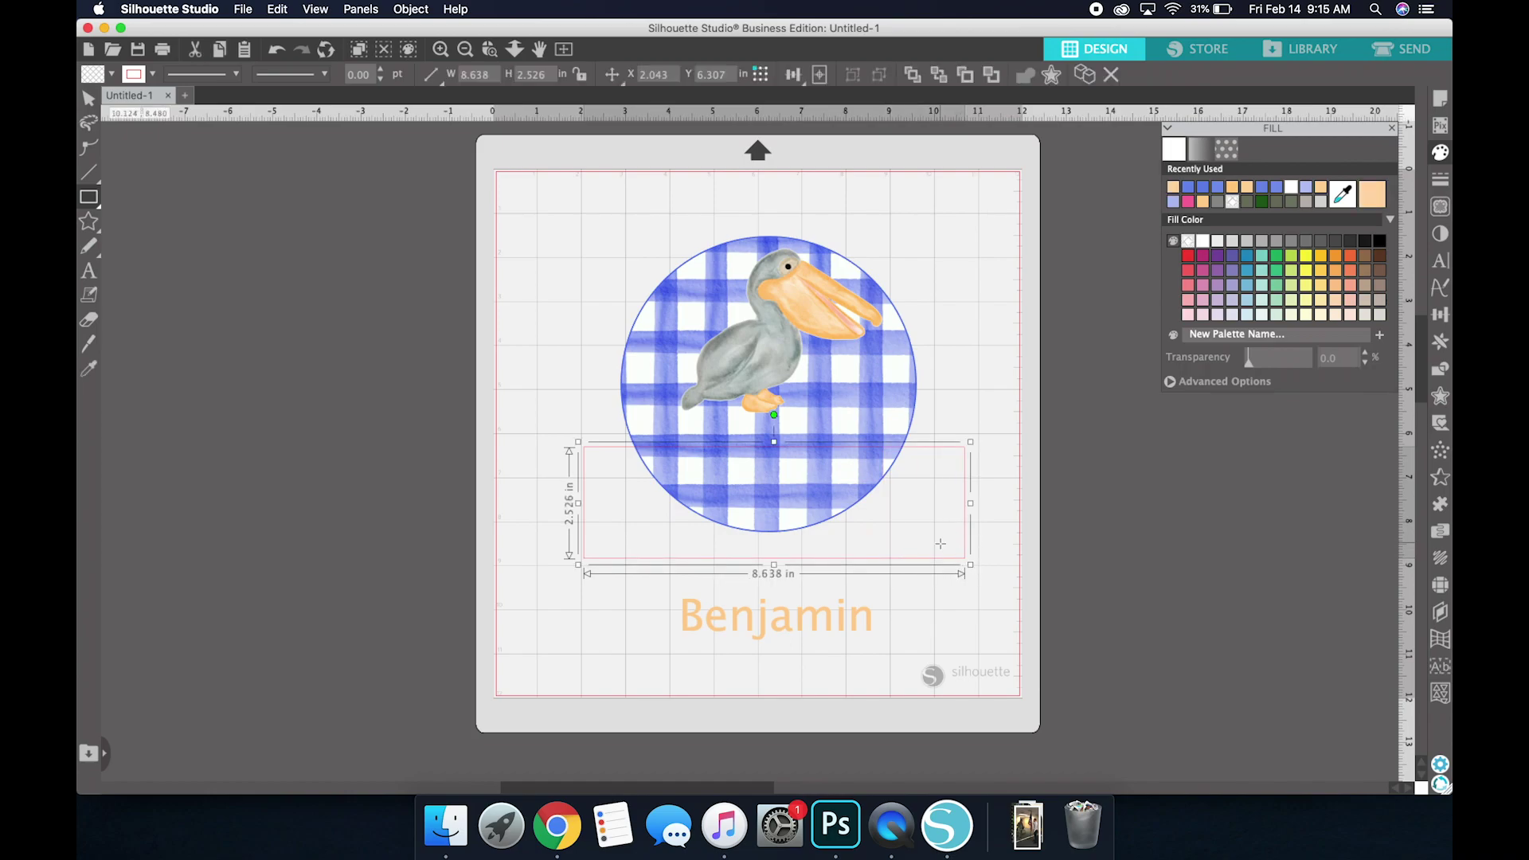
left_click(1249, 190)
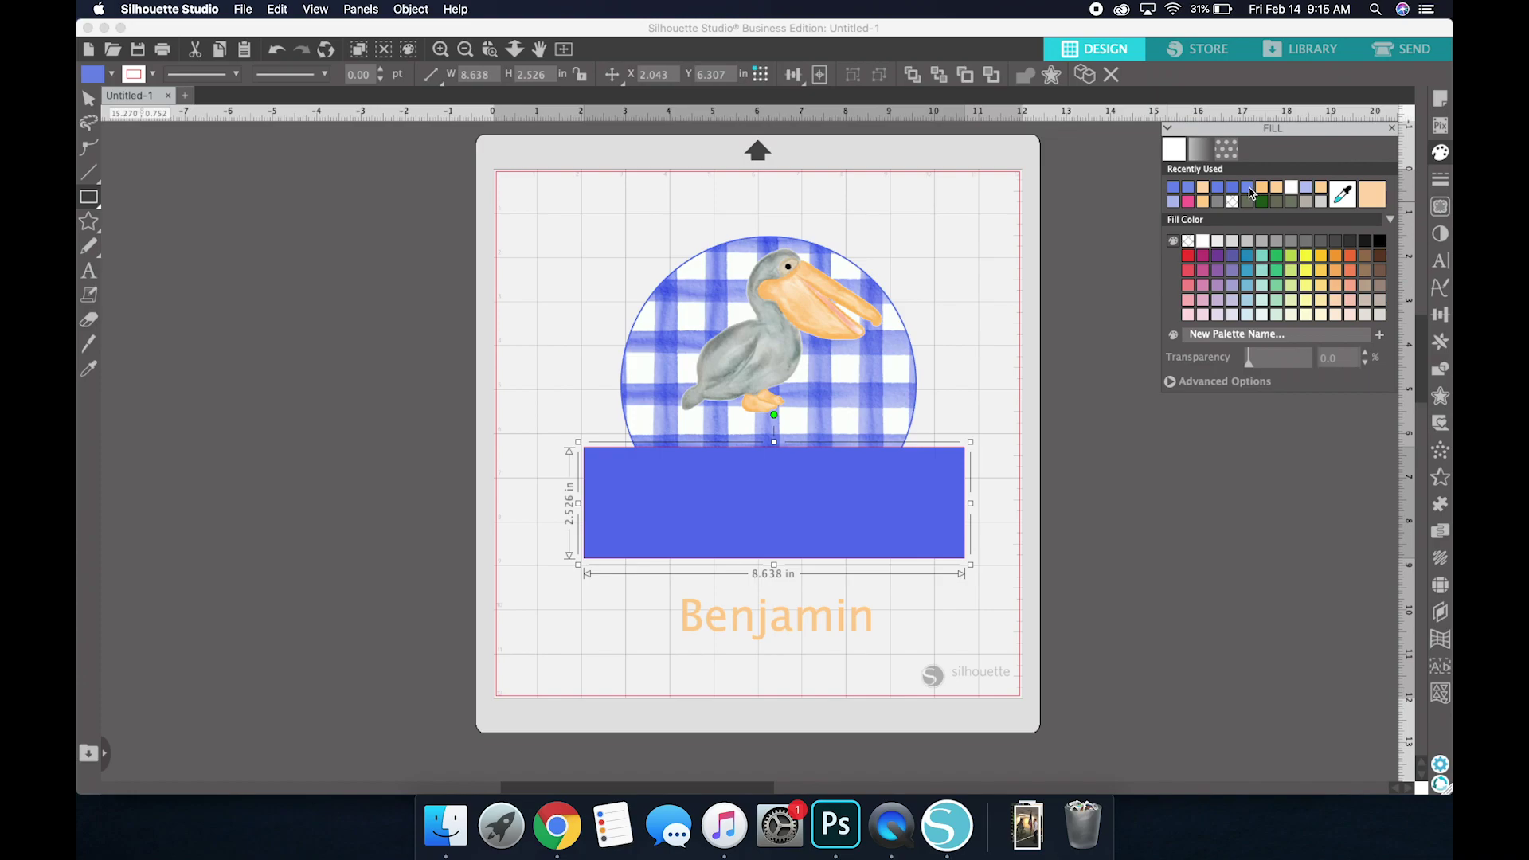
left_click(1253, 192)
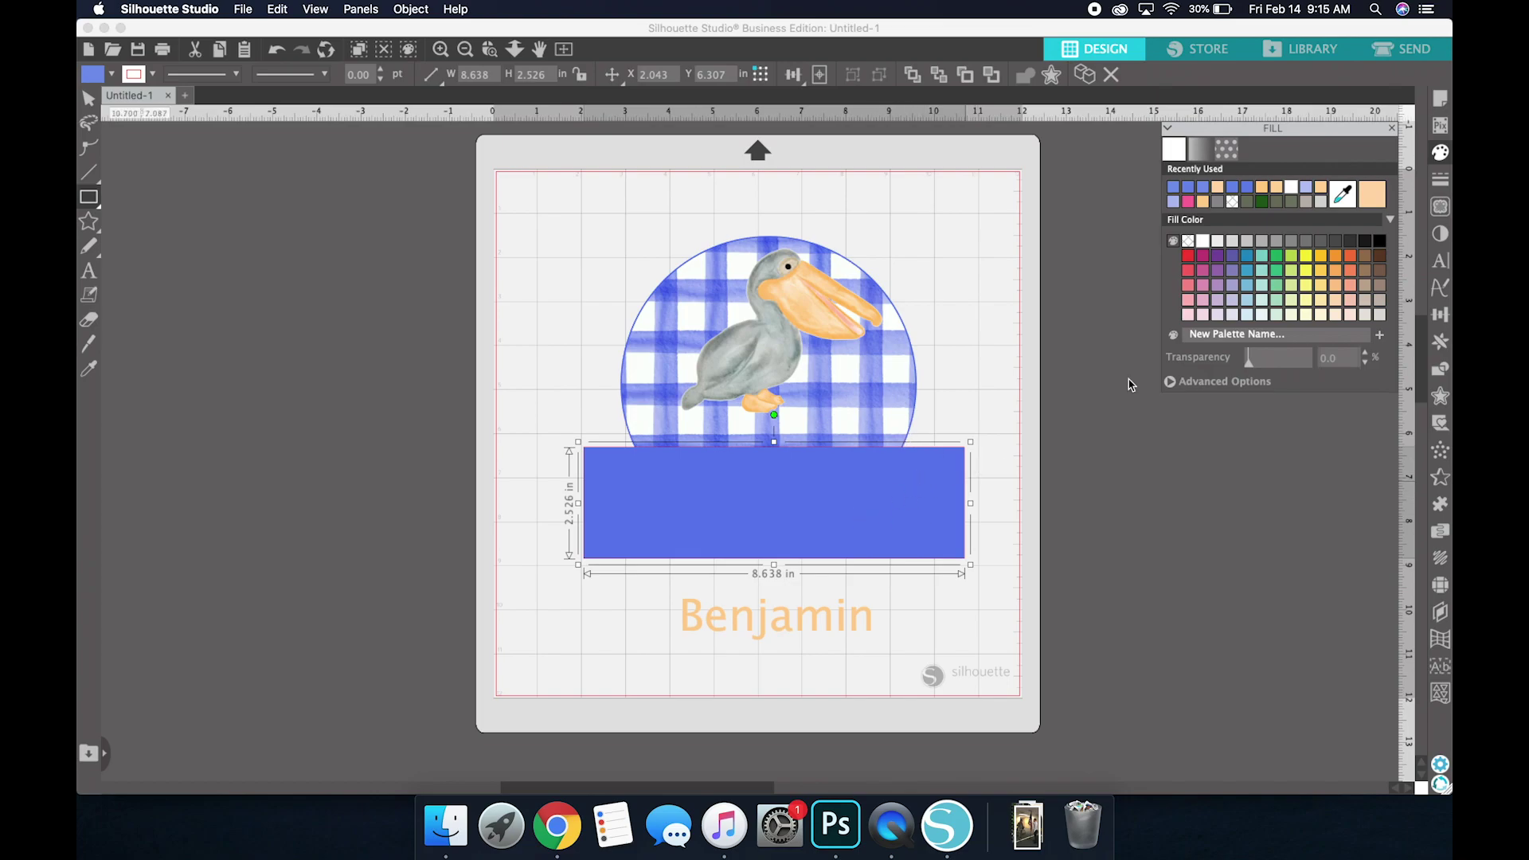
Step: Adjust the rectangle's line colour and move the pelican off the mat to the left
left_click(1441, 179)
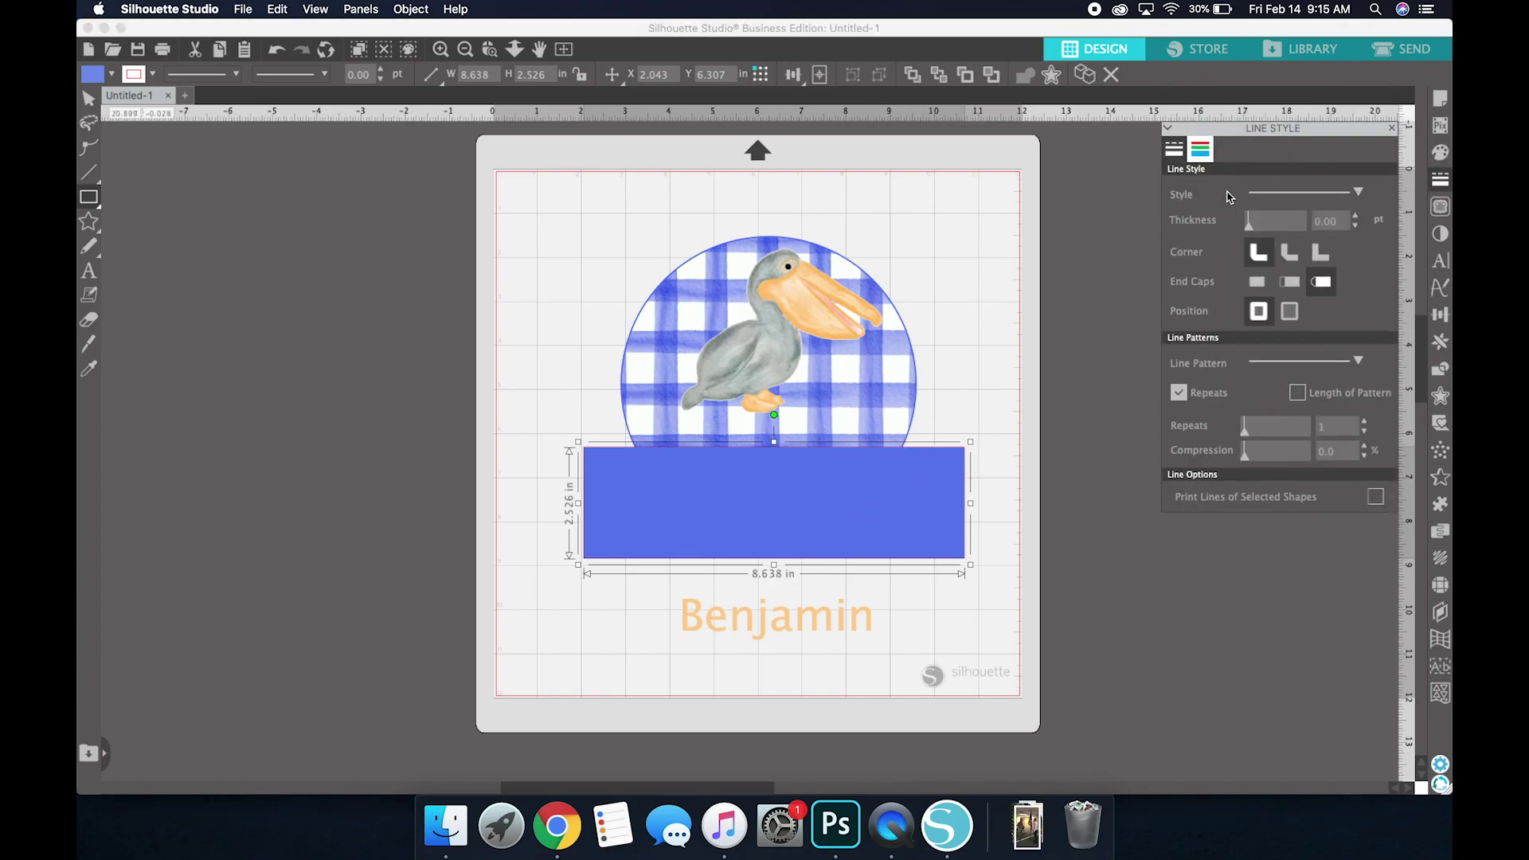
left_click(1202, 149)
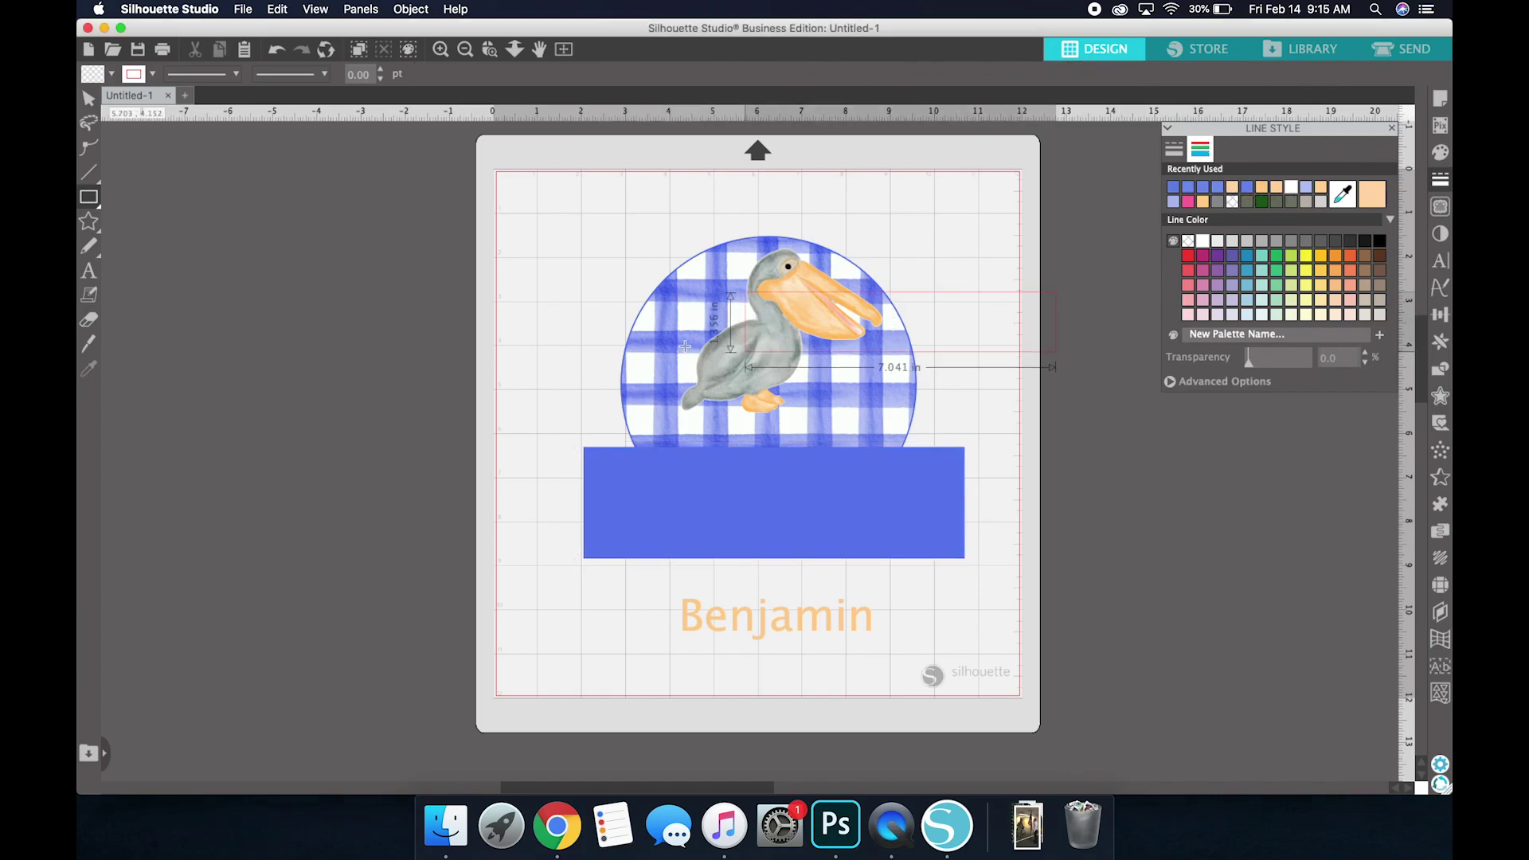
left_click_drag(722, 327, 359, 245)
left_click(570, 344)
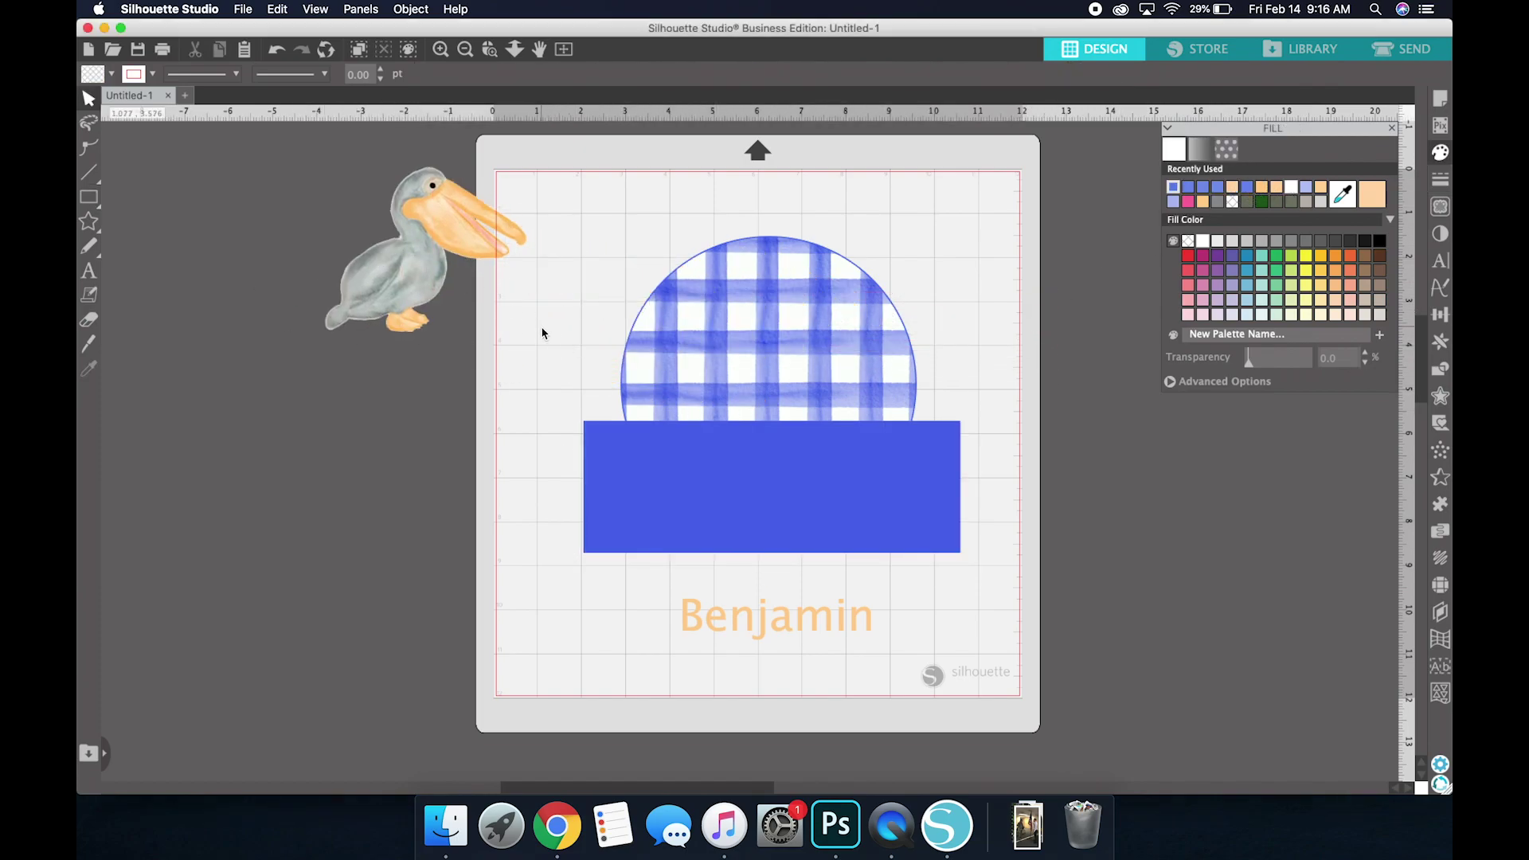
Step: Divide the gingham circle with the blue rectangle and delete the rectangle piece outside the circle
left_click(714, 481)
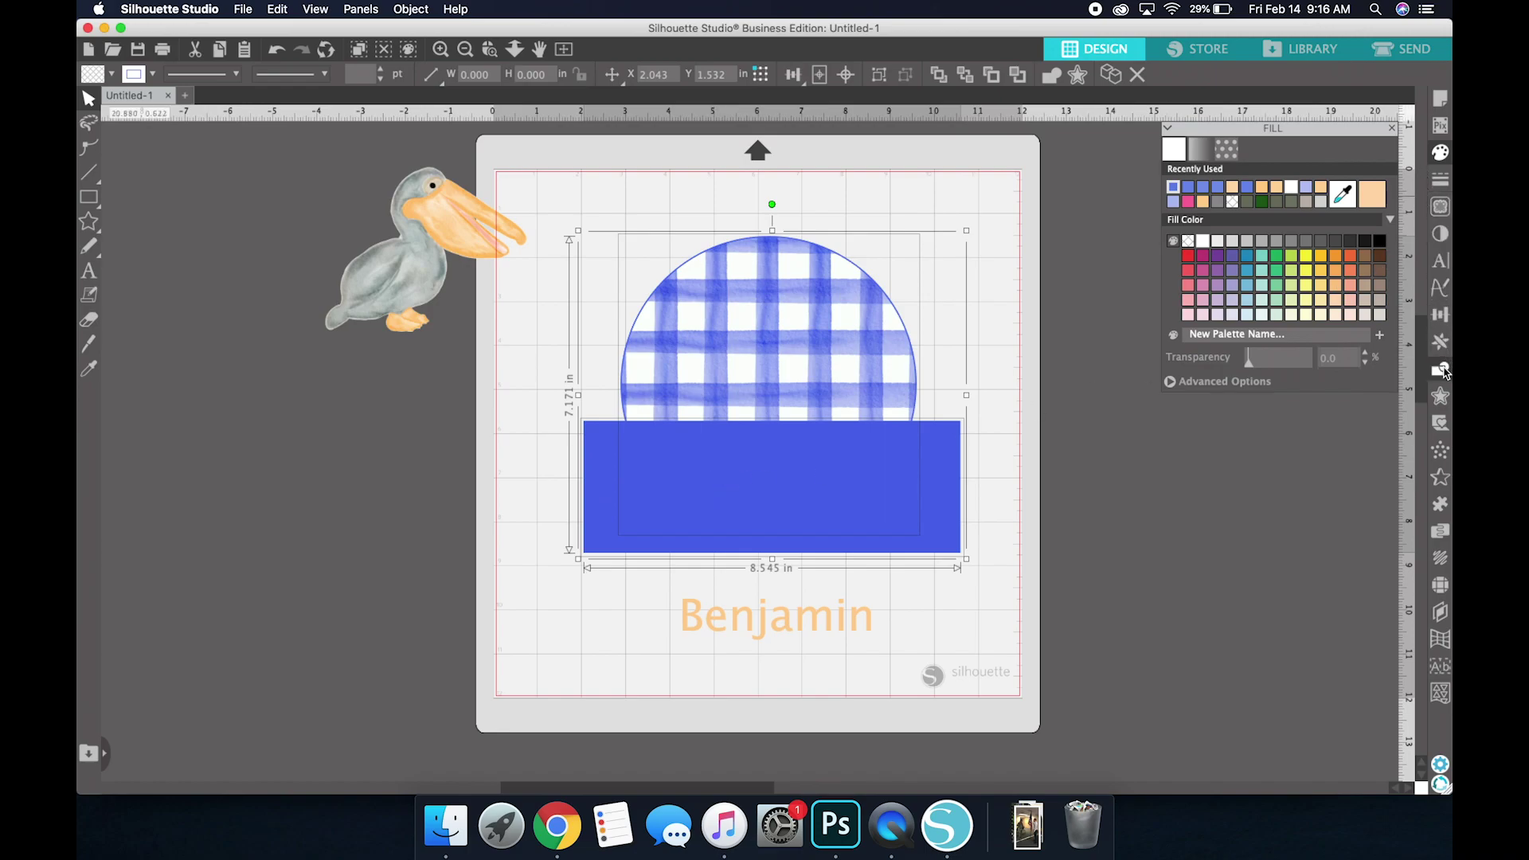
left_click(1442, 369)
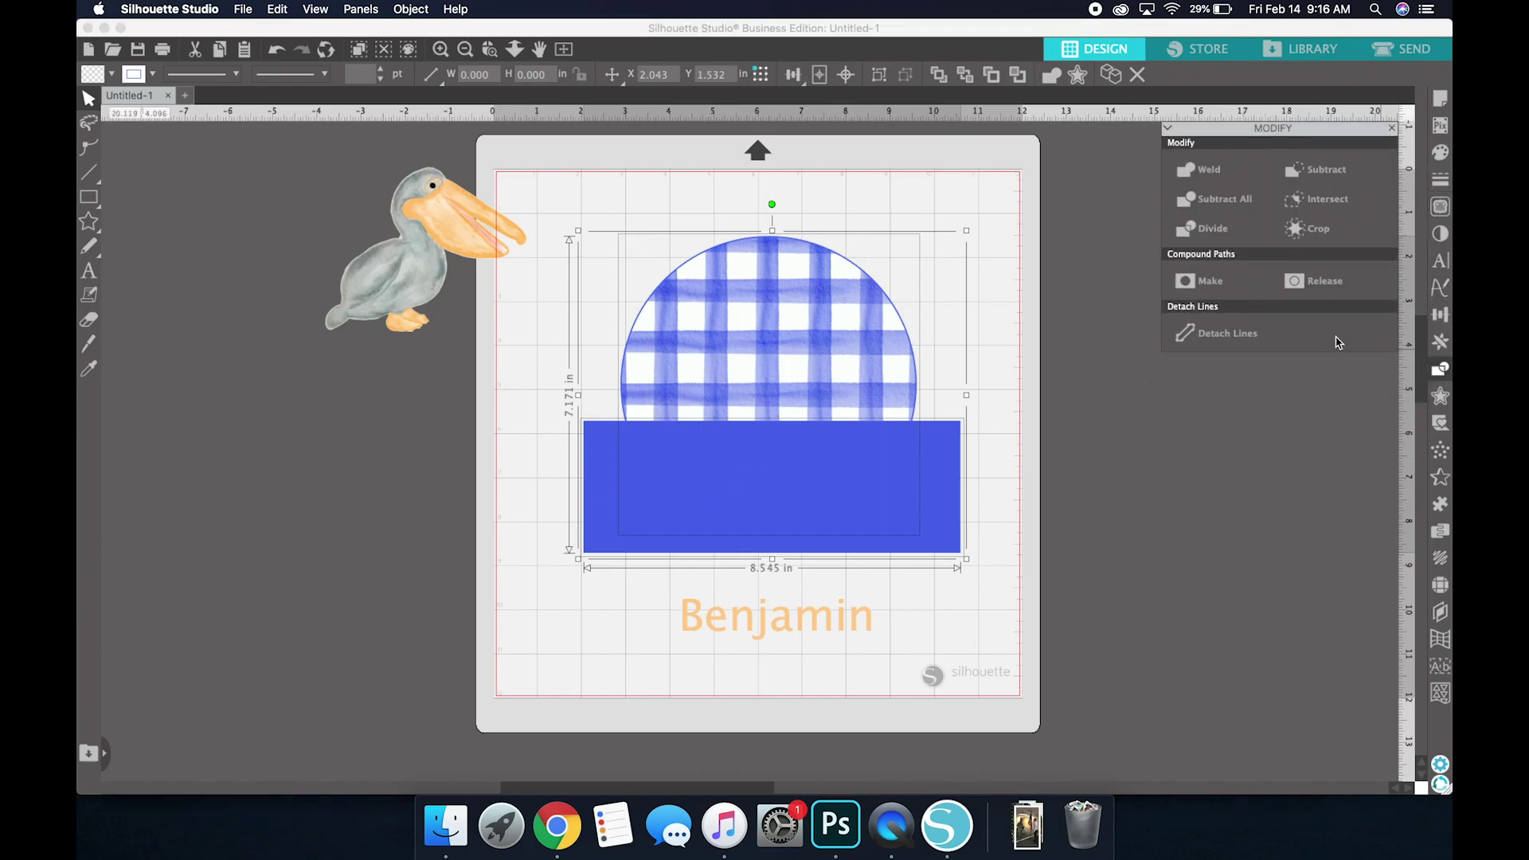
left_click(1213, 238)
left_click(986, 350)
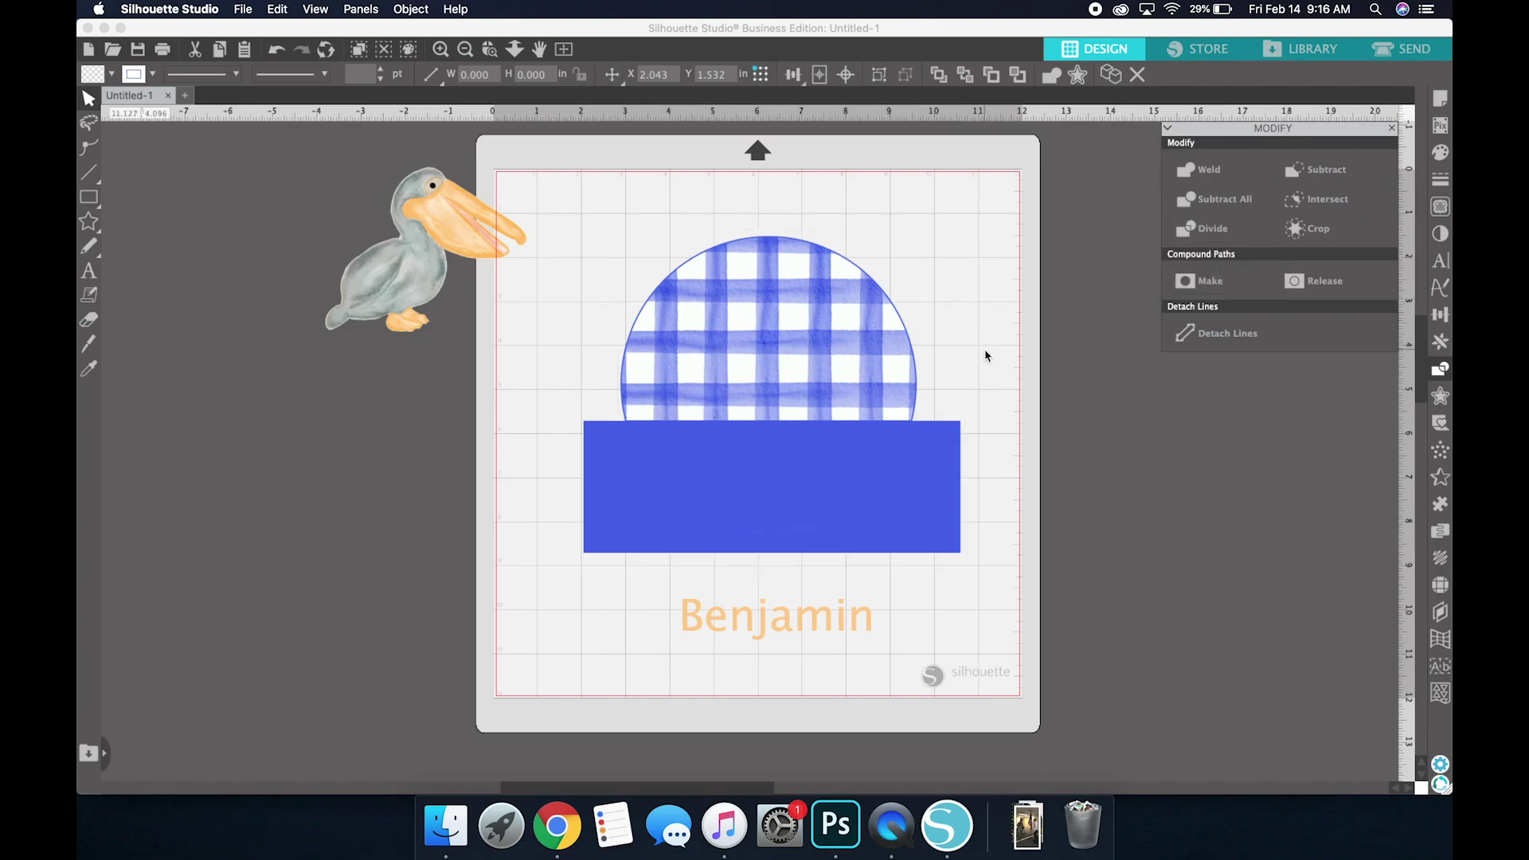
left_click(955, 449)
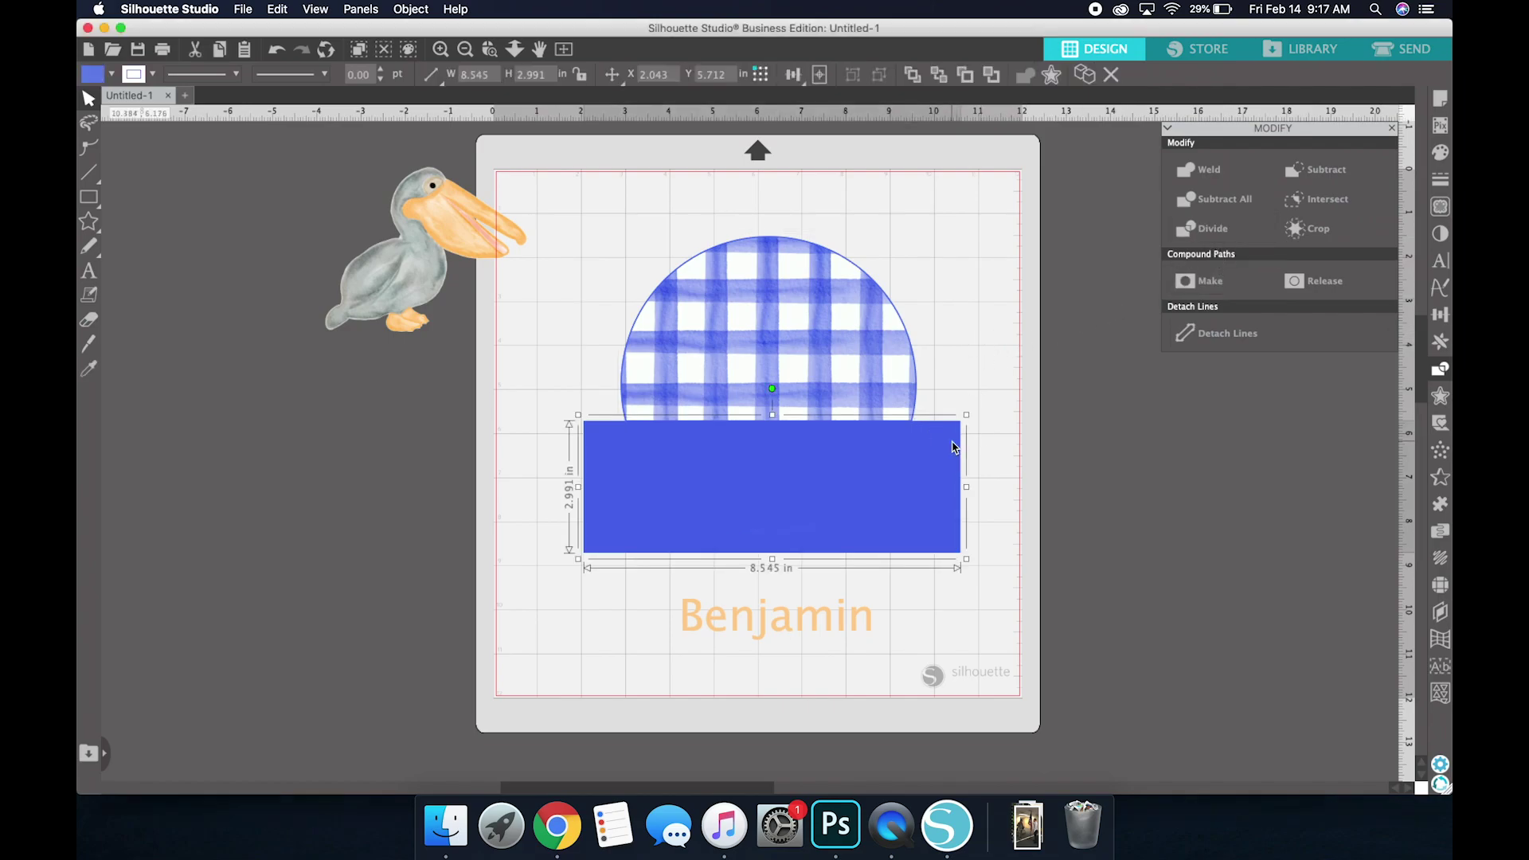
key("Delete")
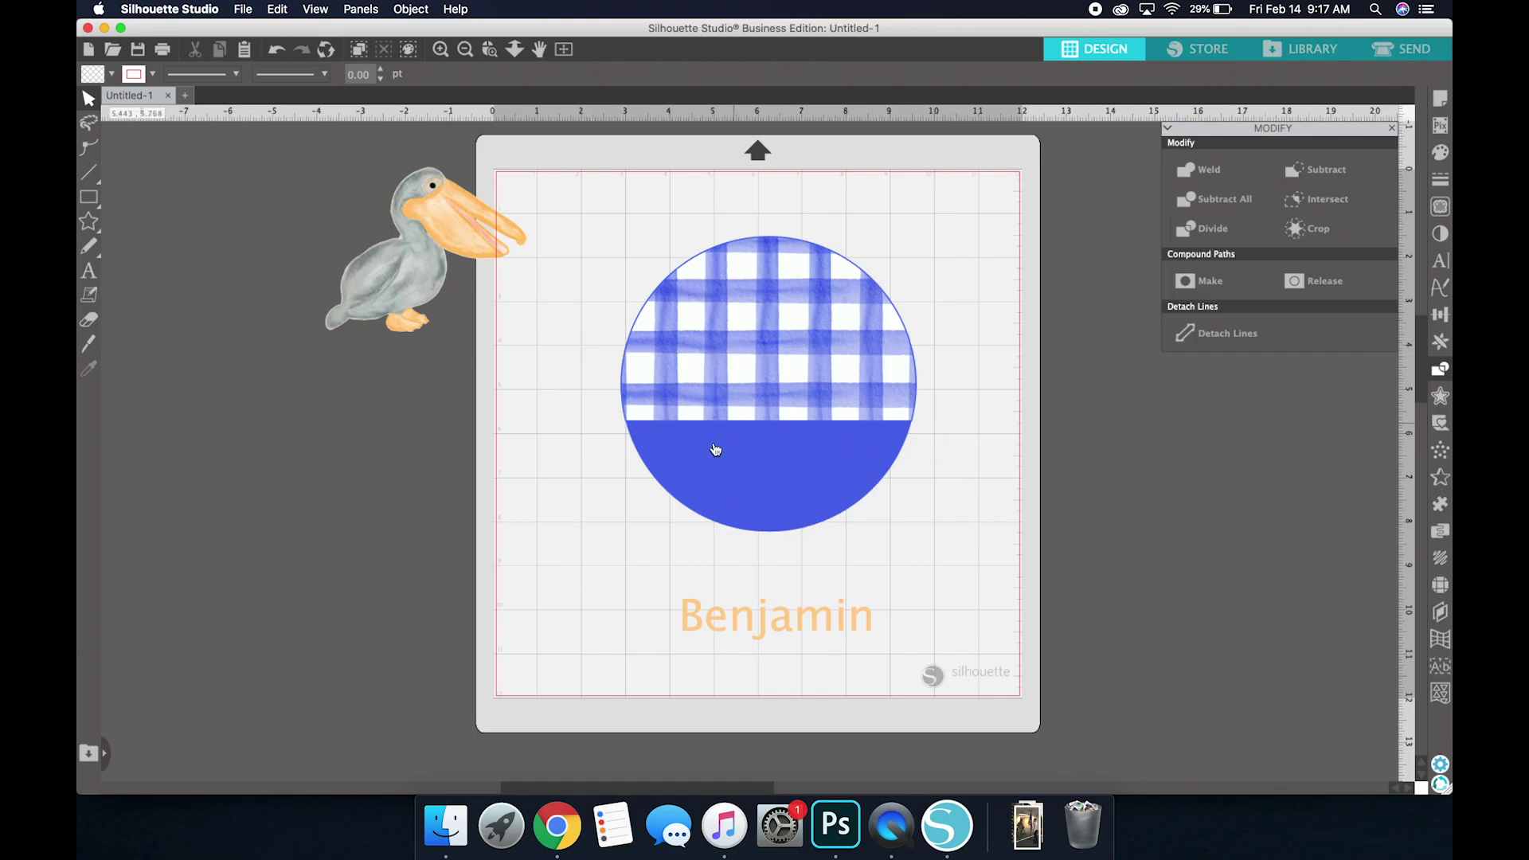
Step: Give the blue lower section a 2.25 pt outline matching the gingham circle's edge
left_click(741, 494)
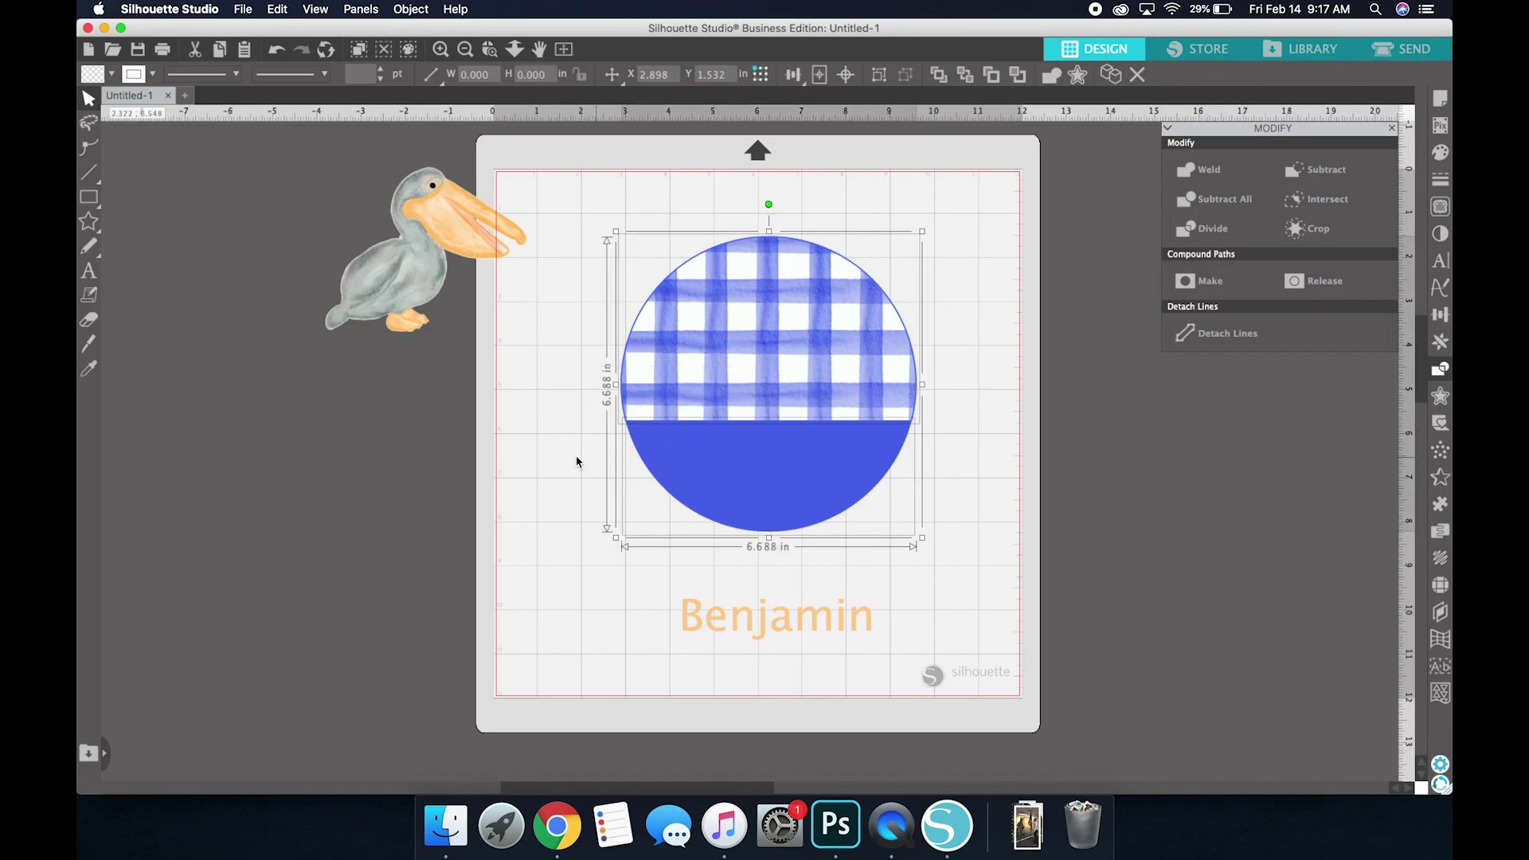
scroll(585, 451, "up", 2)
scroll(589, 451, "up", 3)
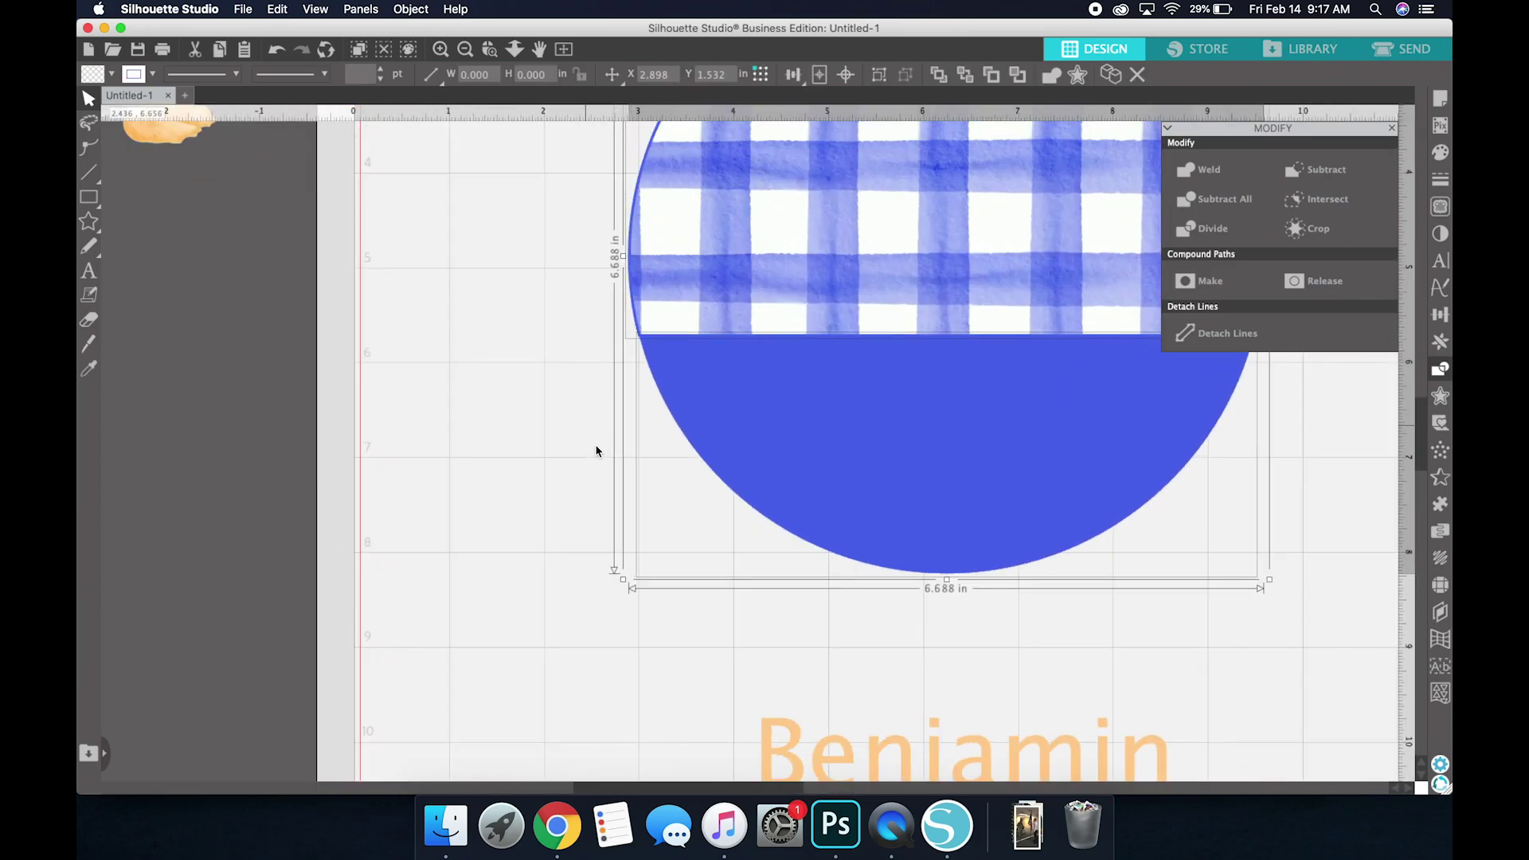
left_click(570, 400)
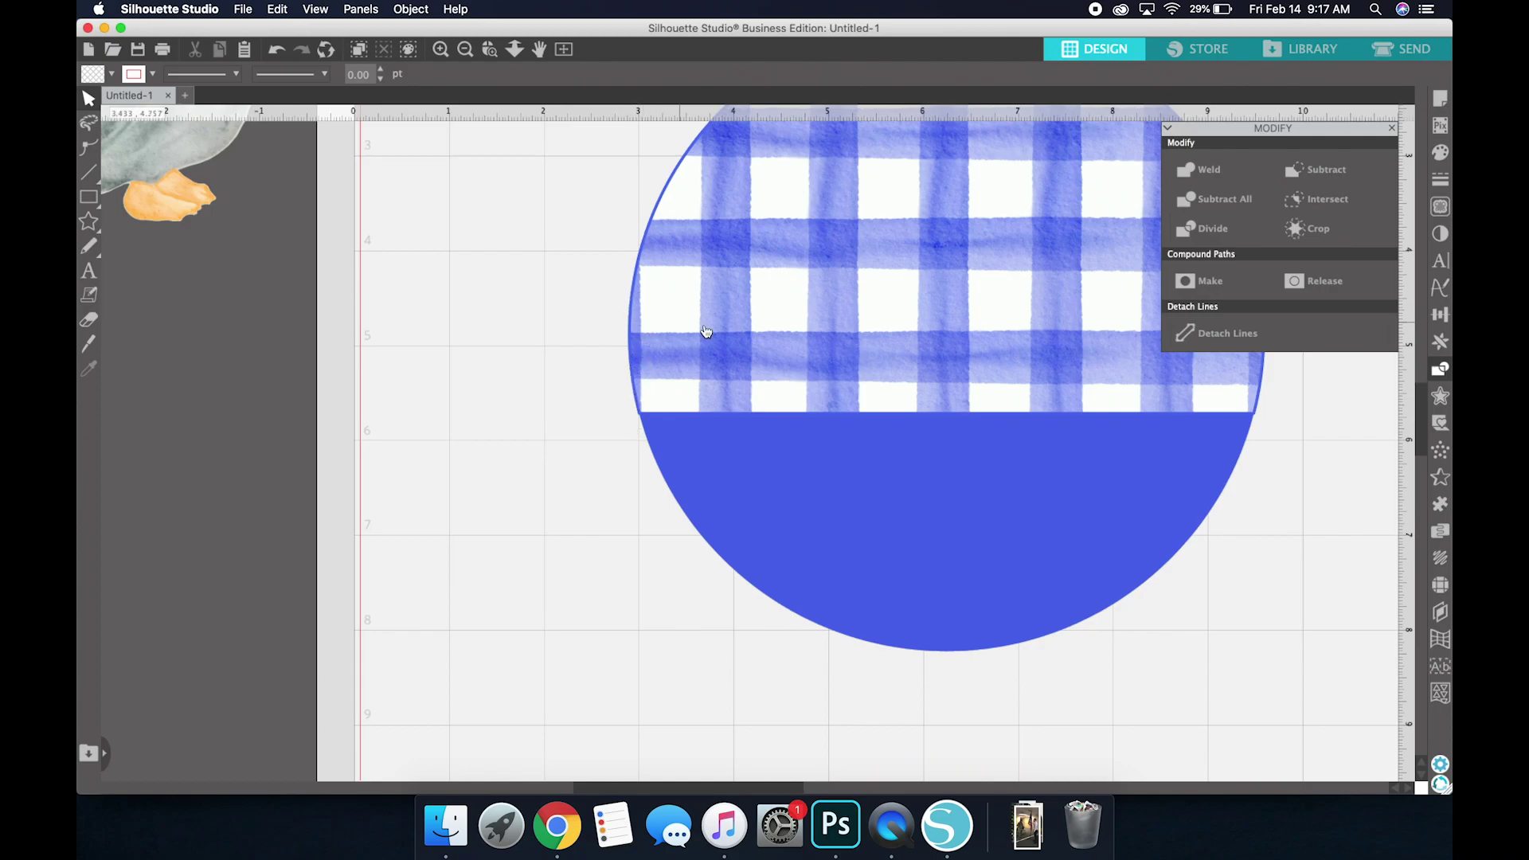
left_click(764, 476)
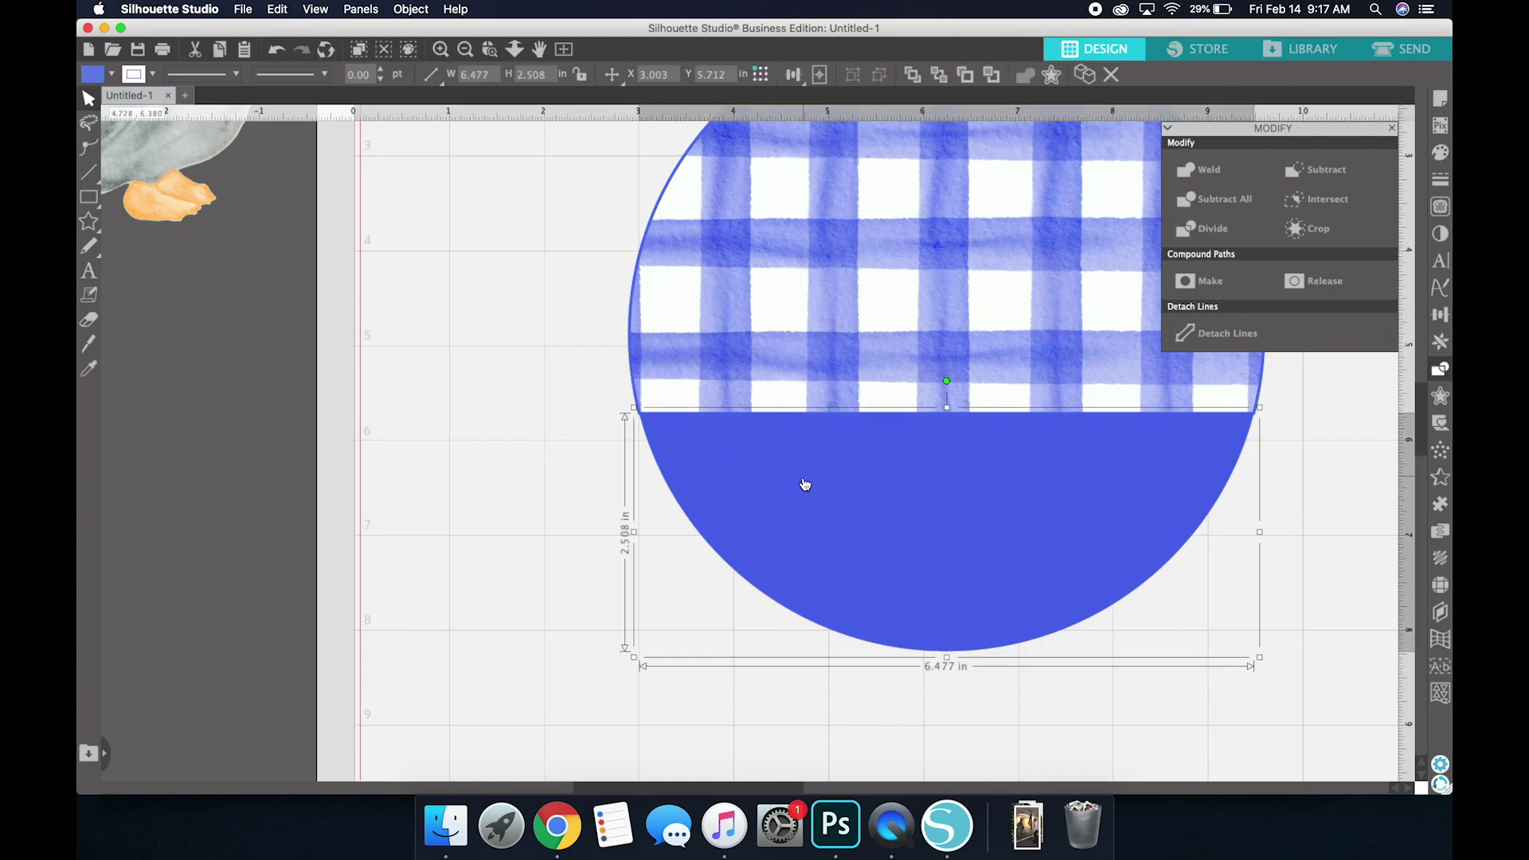
left_click(1447, 188)
left_click(1197, 151)
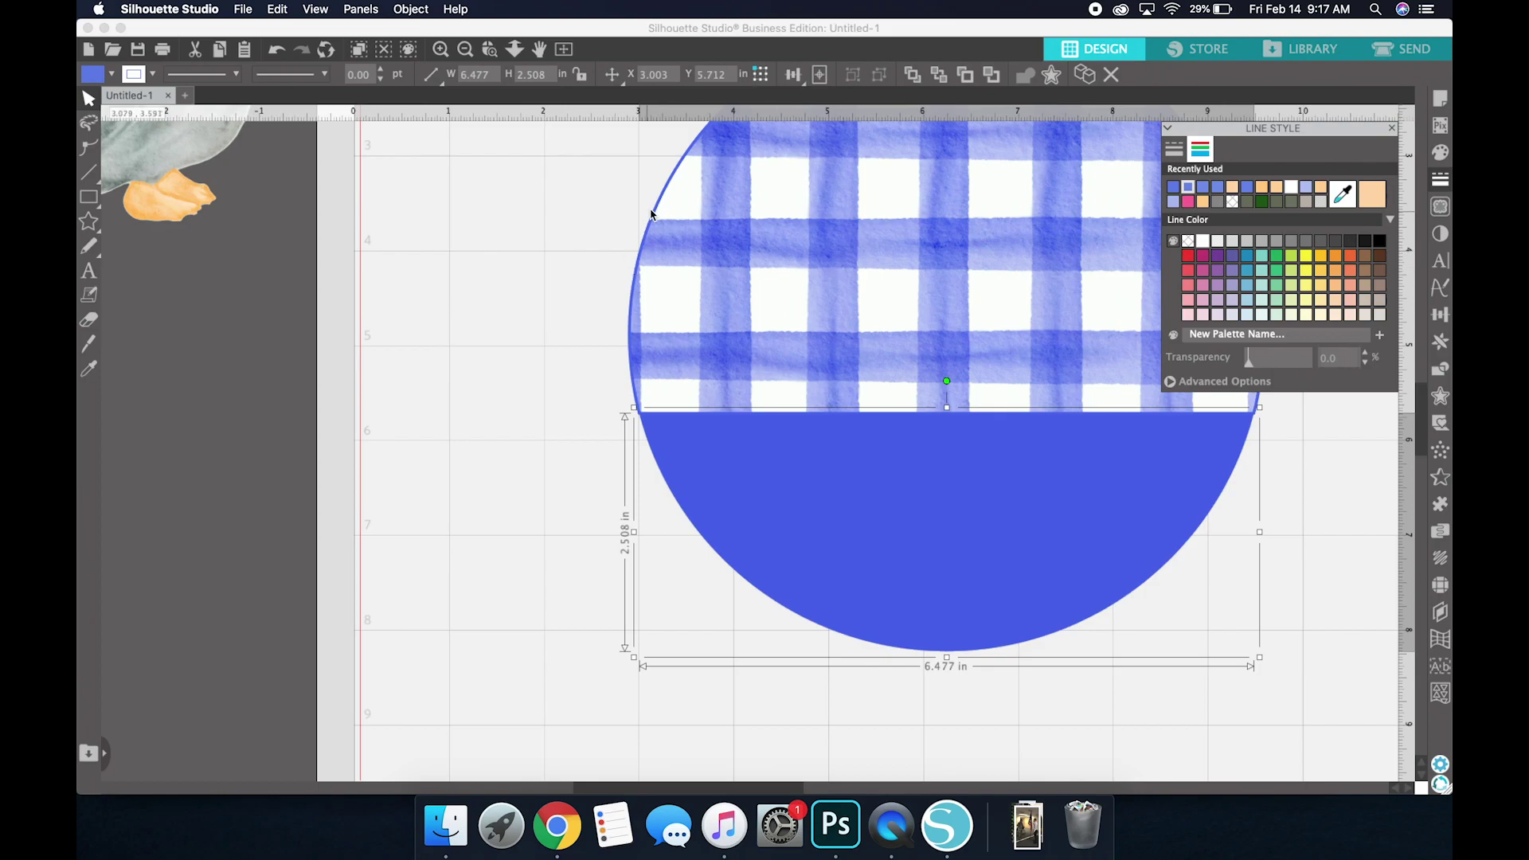
left_click(383, 71)
left_click(383, 71)
left_click(383, 71)
left_click(383, 71)
left_click(383, 71)
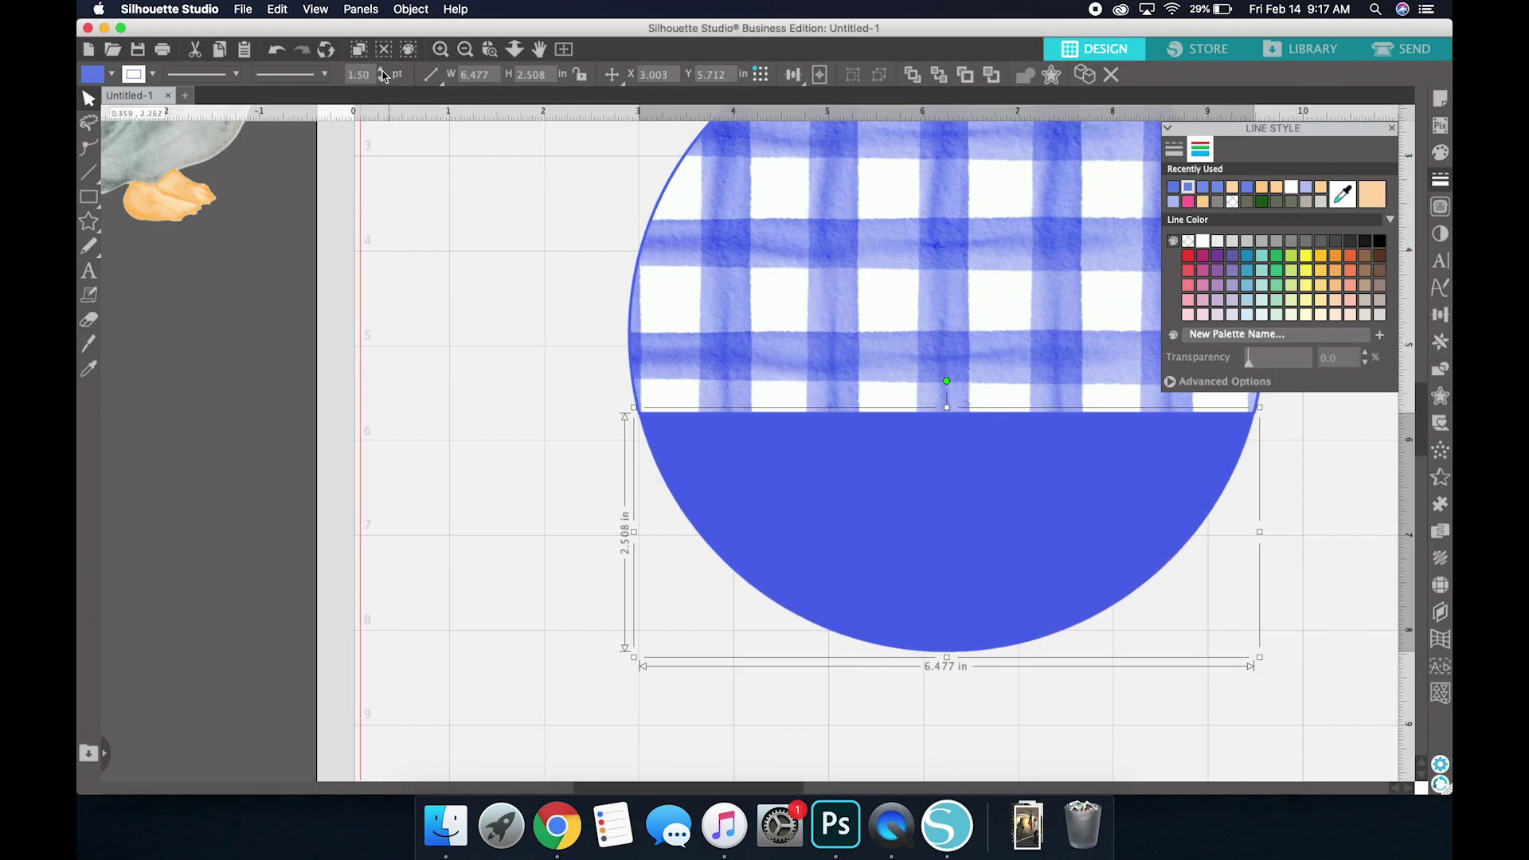
left_click(383, 71)
left_click(384, 71)
left_click(384, 71)
left_click(383, 71)
Step: Zoom back out and reselect the gingham circle
left_click(648, 385)
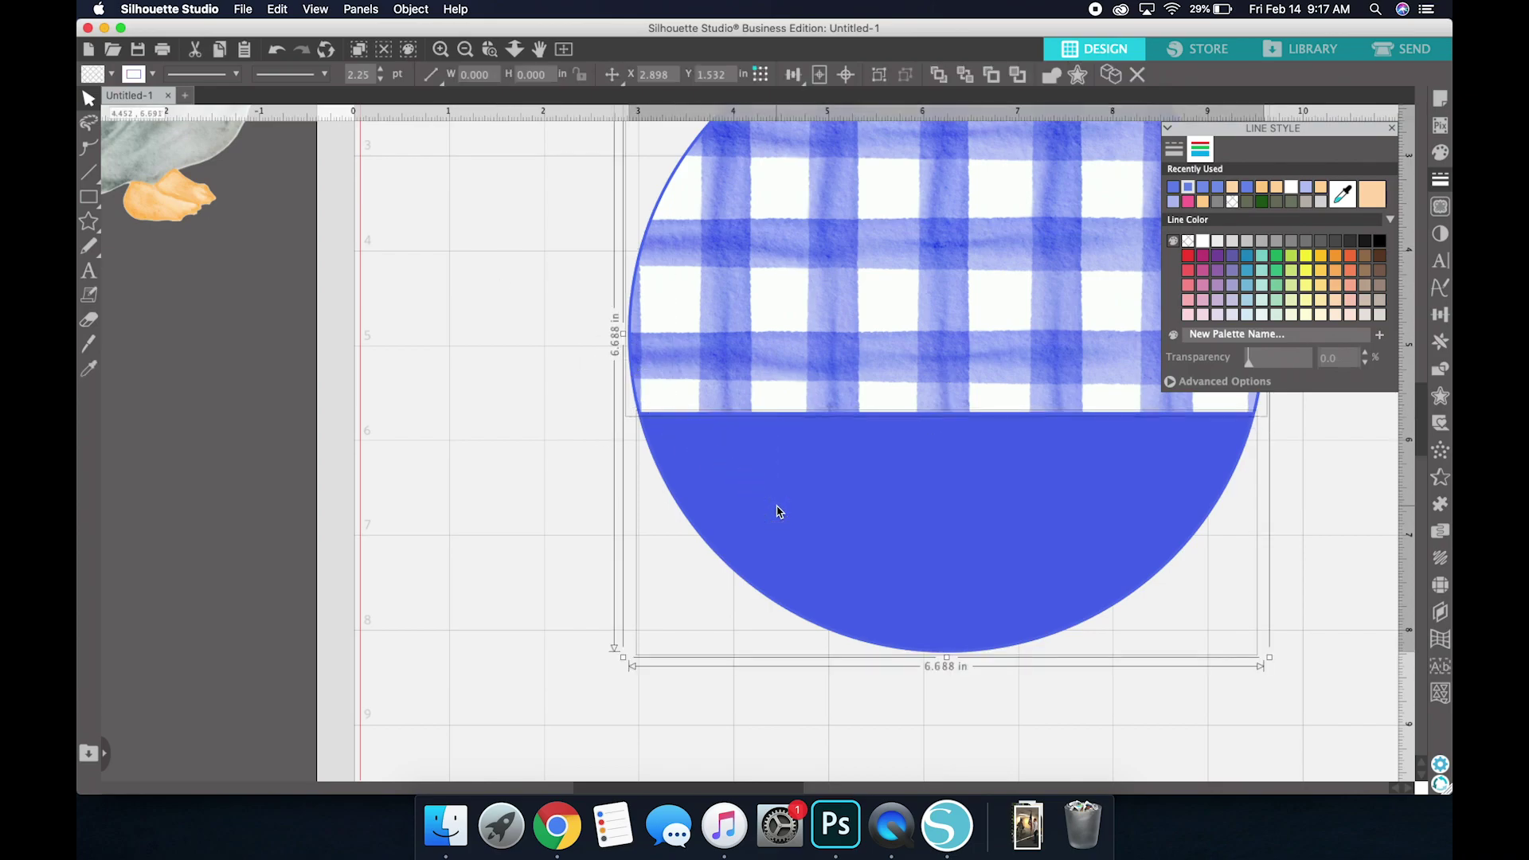
scroll(658, 431, "down", 3)
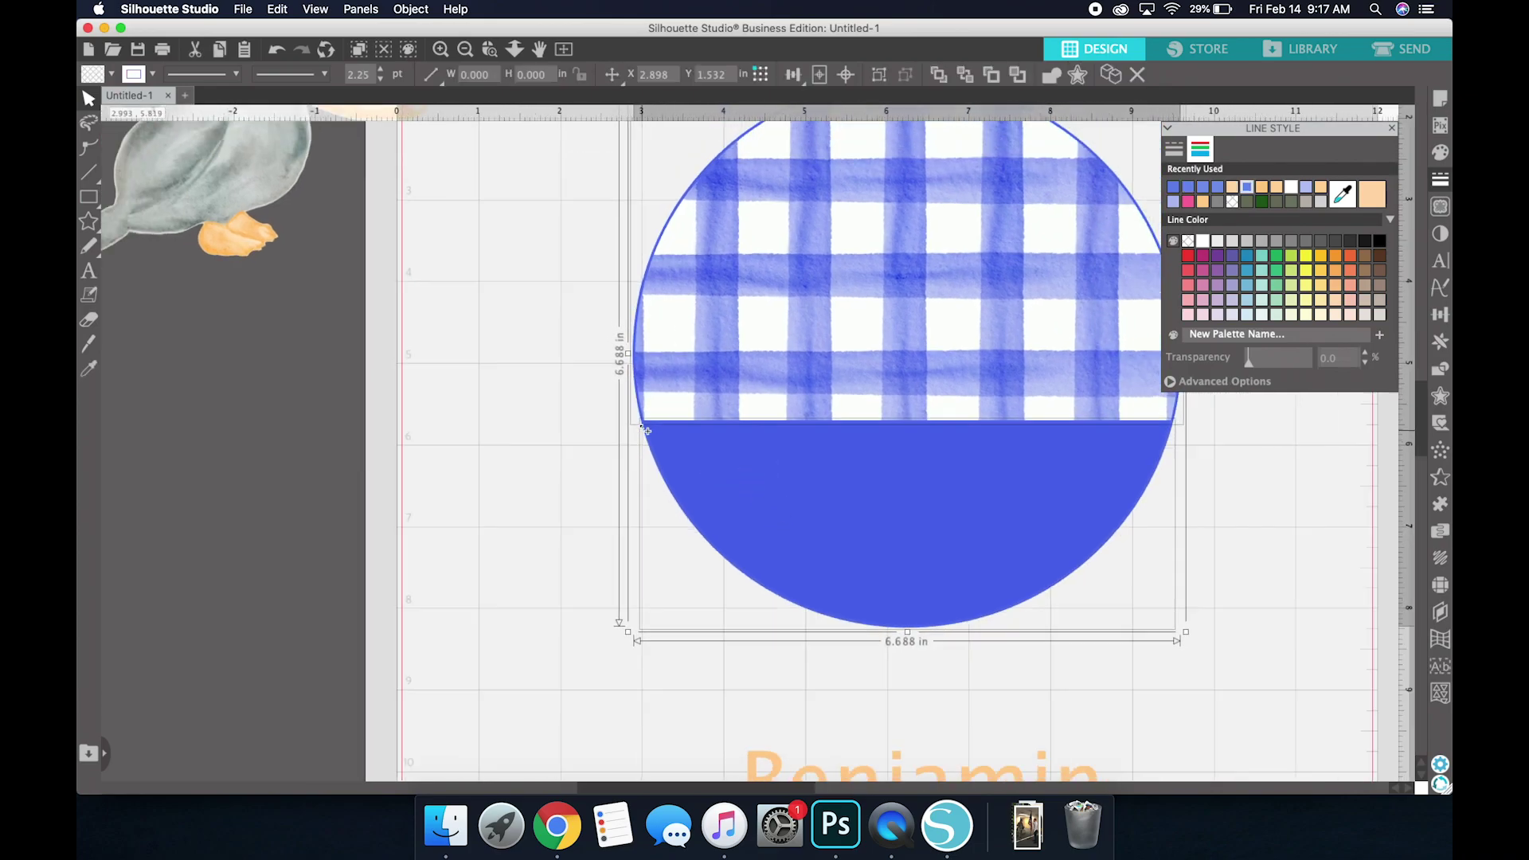
scroll(646, 431, "down", 1)
left_click(587, 359)
left_click(752, 454)
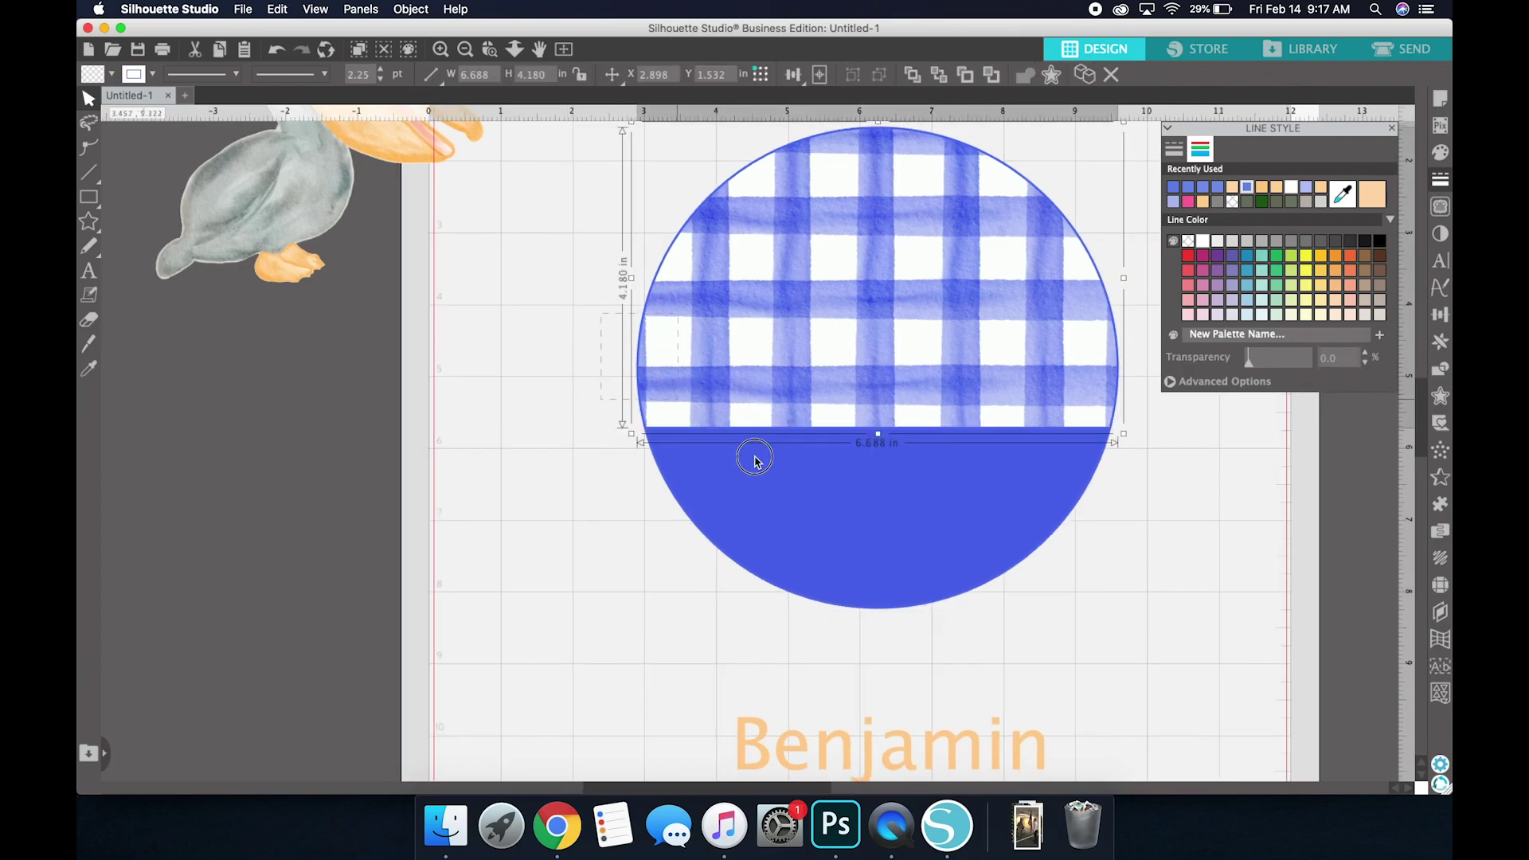
Step: Group the circle pieces and shift the group slightly left and down
right_click(779, 481)
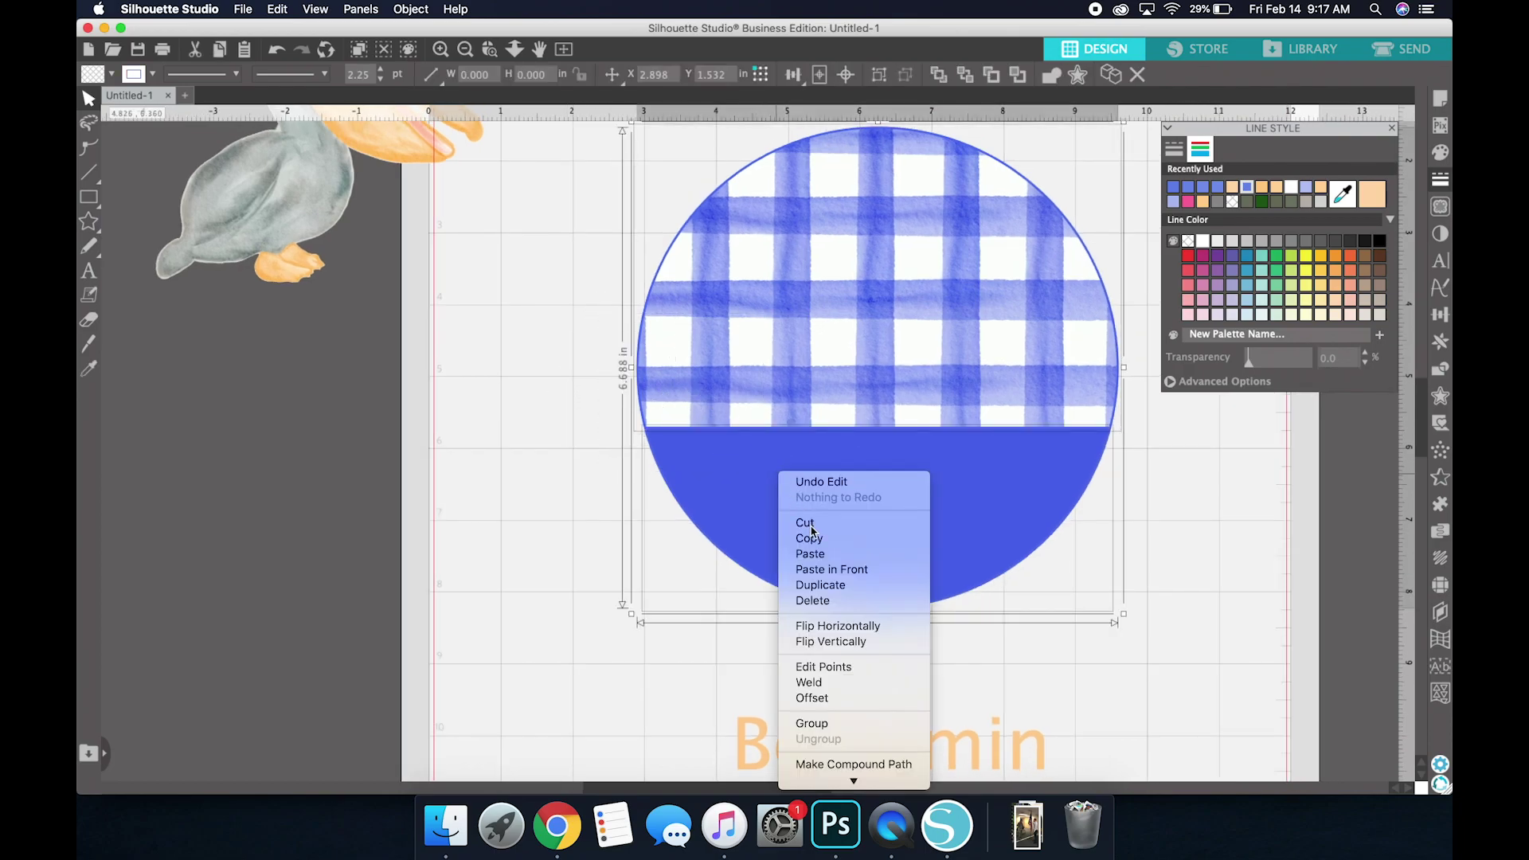
left_click(842, 723)
left_click_drag(805, 505, 764, 523)
left_click(481, 290)
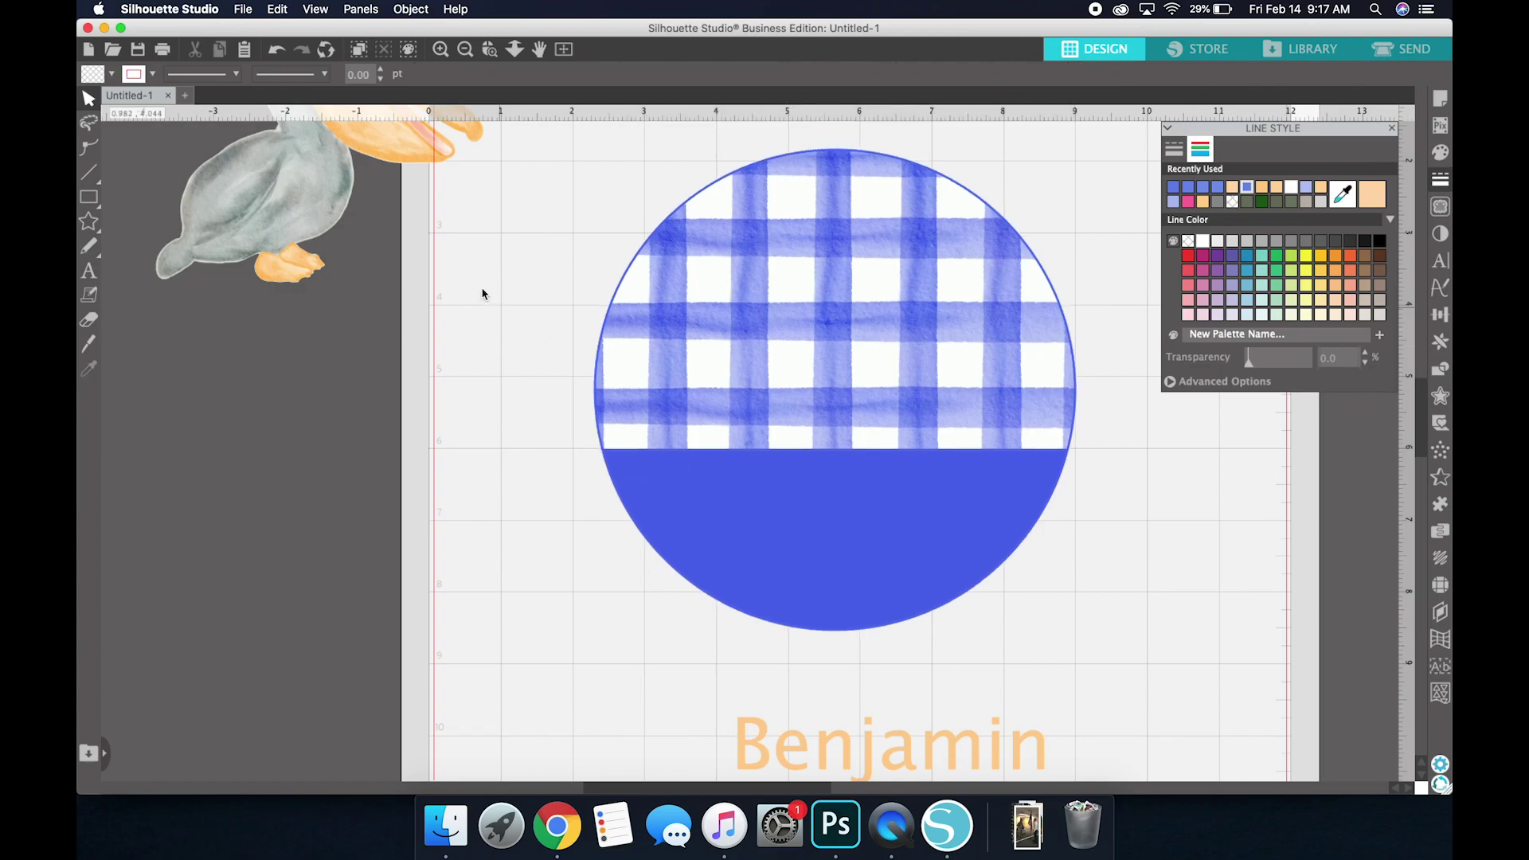
Step: Bring the pelican to the front and place it on the gingham area of the circle
left_click_drag(392, 155, 856, 320)
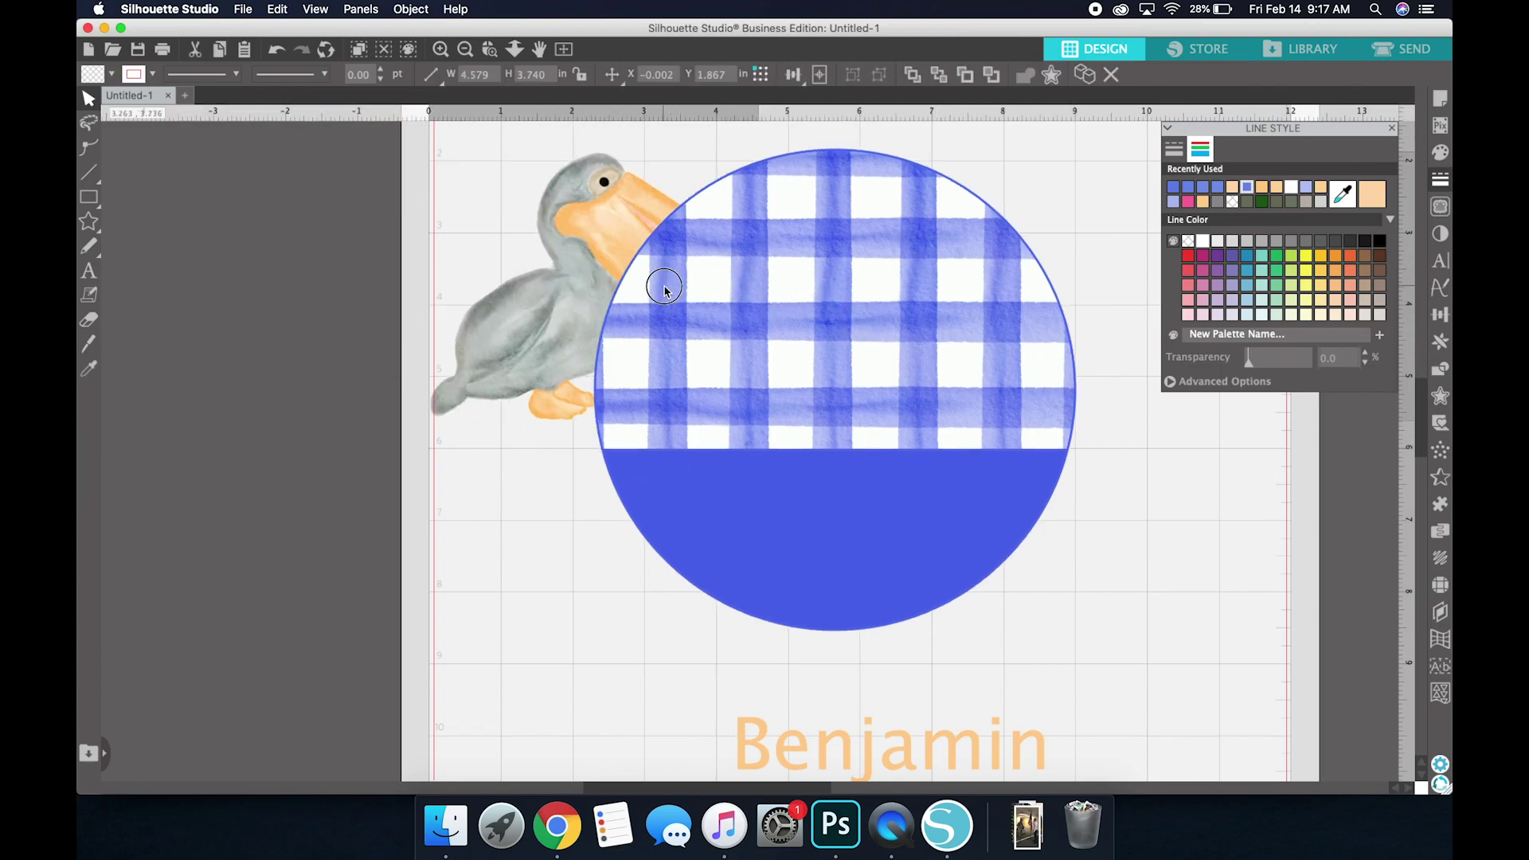
left_click(490, 209)
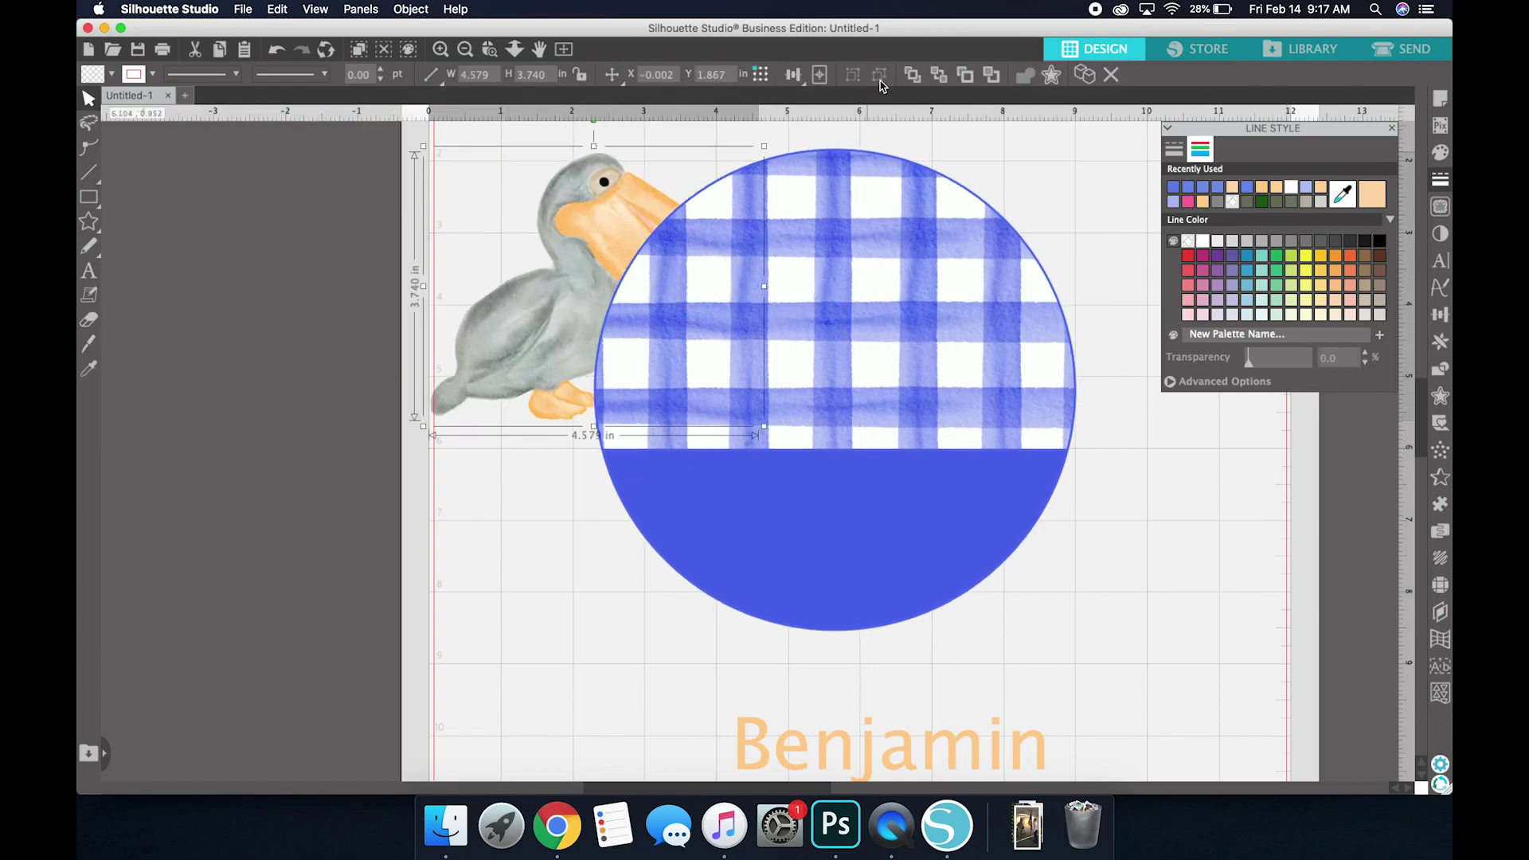
left_click(913, 74)
left_click_drag(681, 258, 932, 278)
left_click_drag(956, 744, 925, 633)
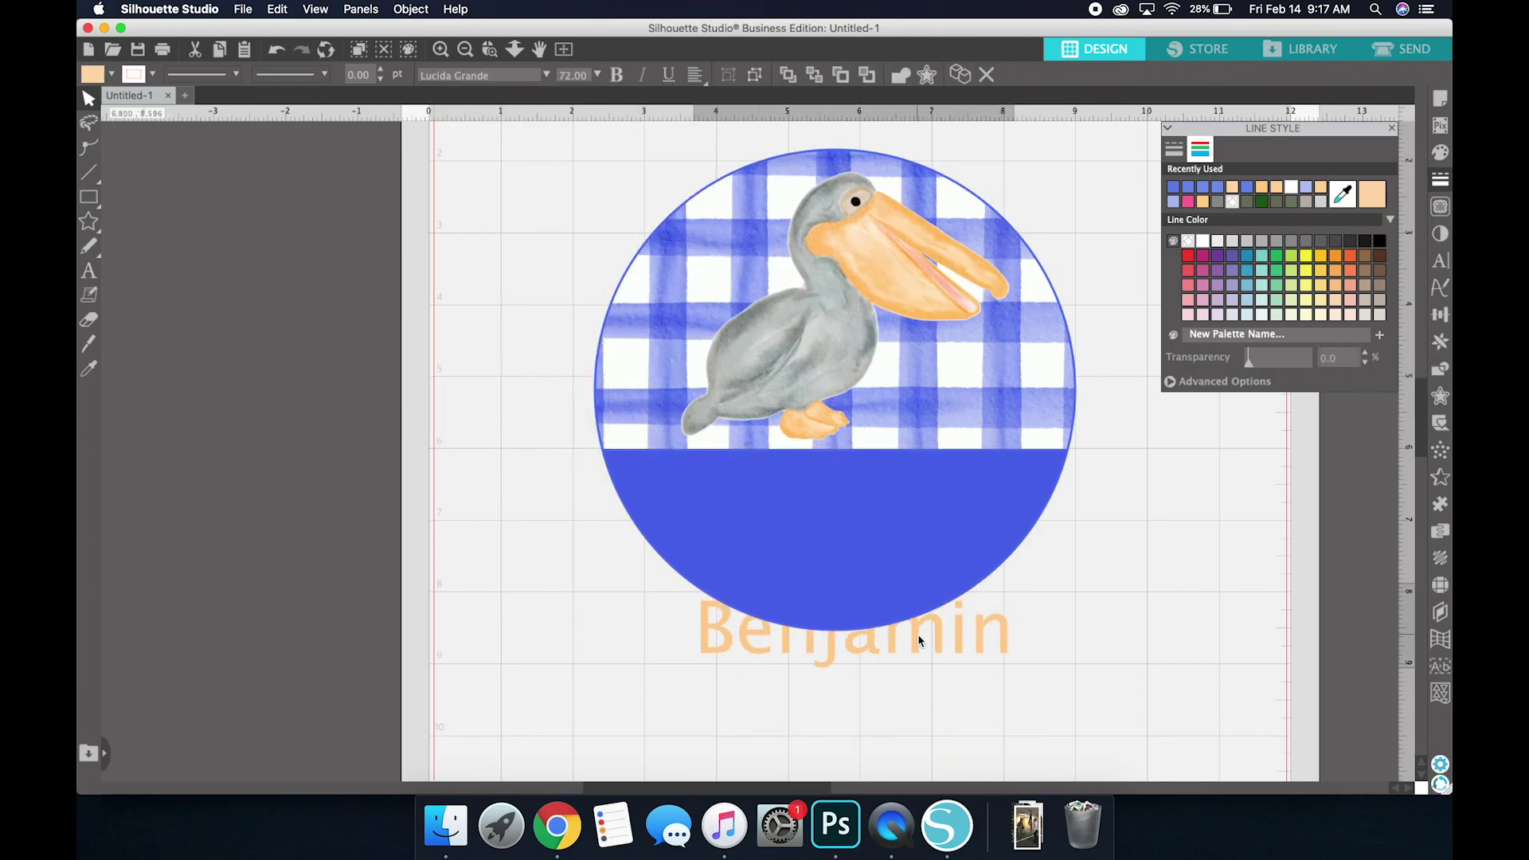
Step: Bring Benjamin to the front and position it inside the blue band
left_click(789, 80)
left_click_drag(888, 647, 877, 526)
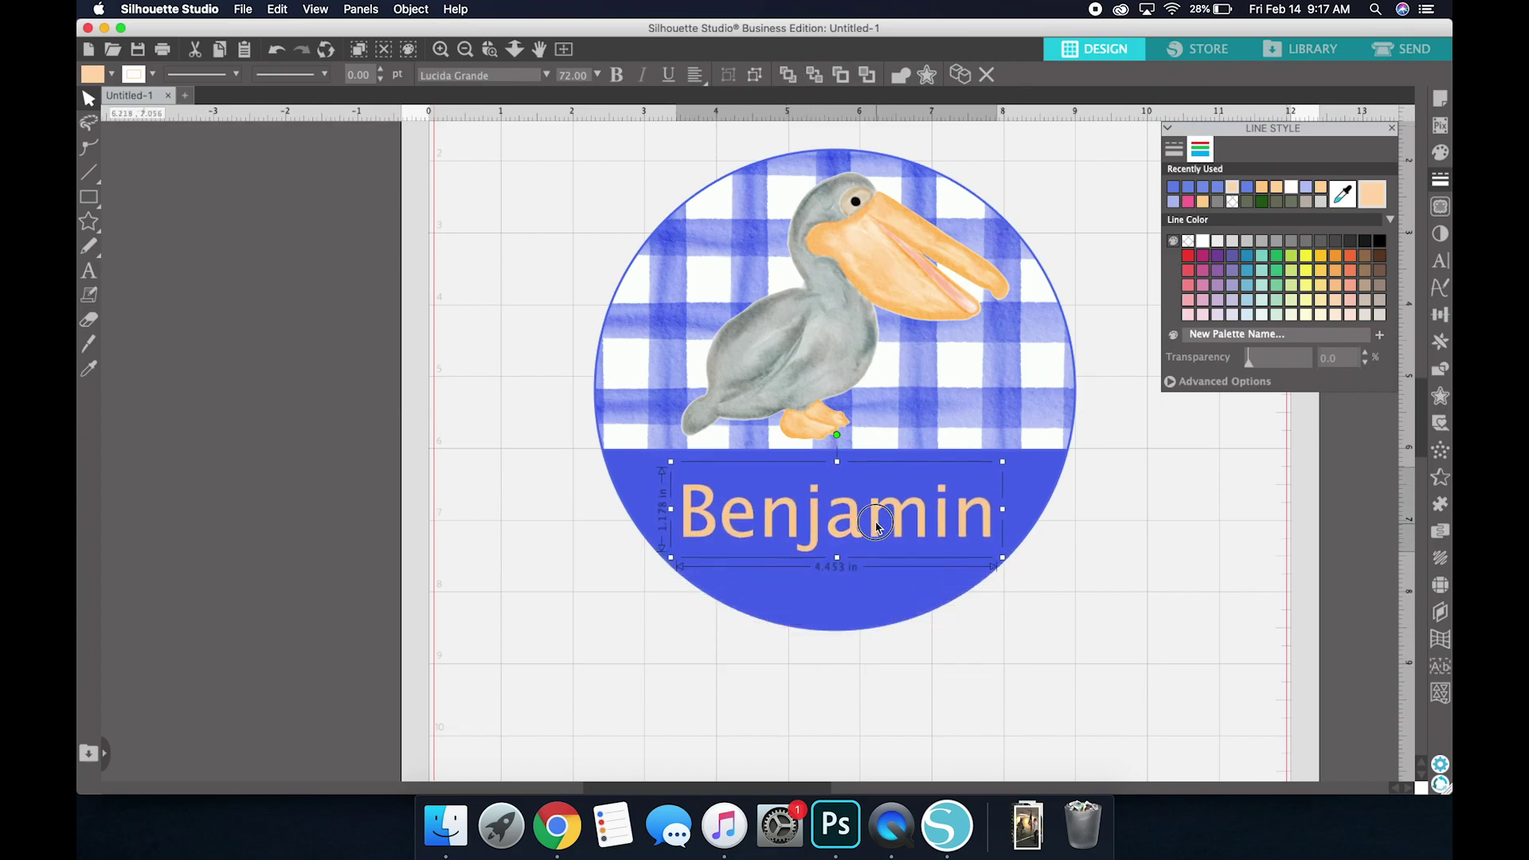
scroll(876, 526, "down", 2)
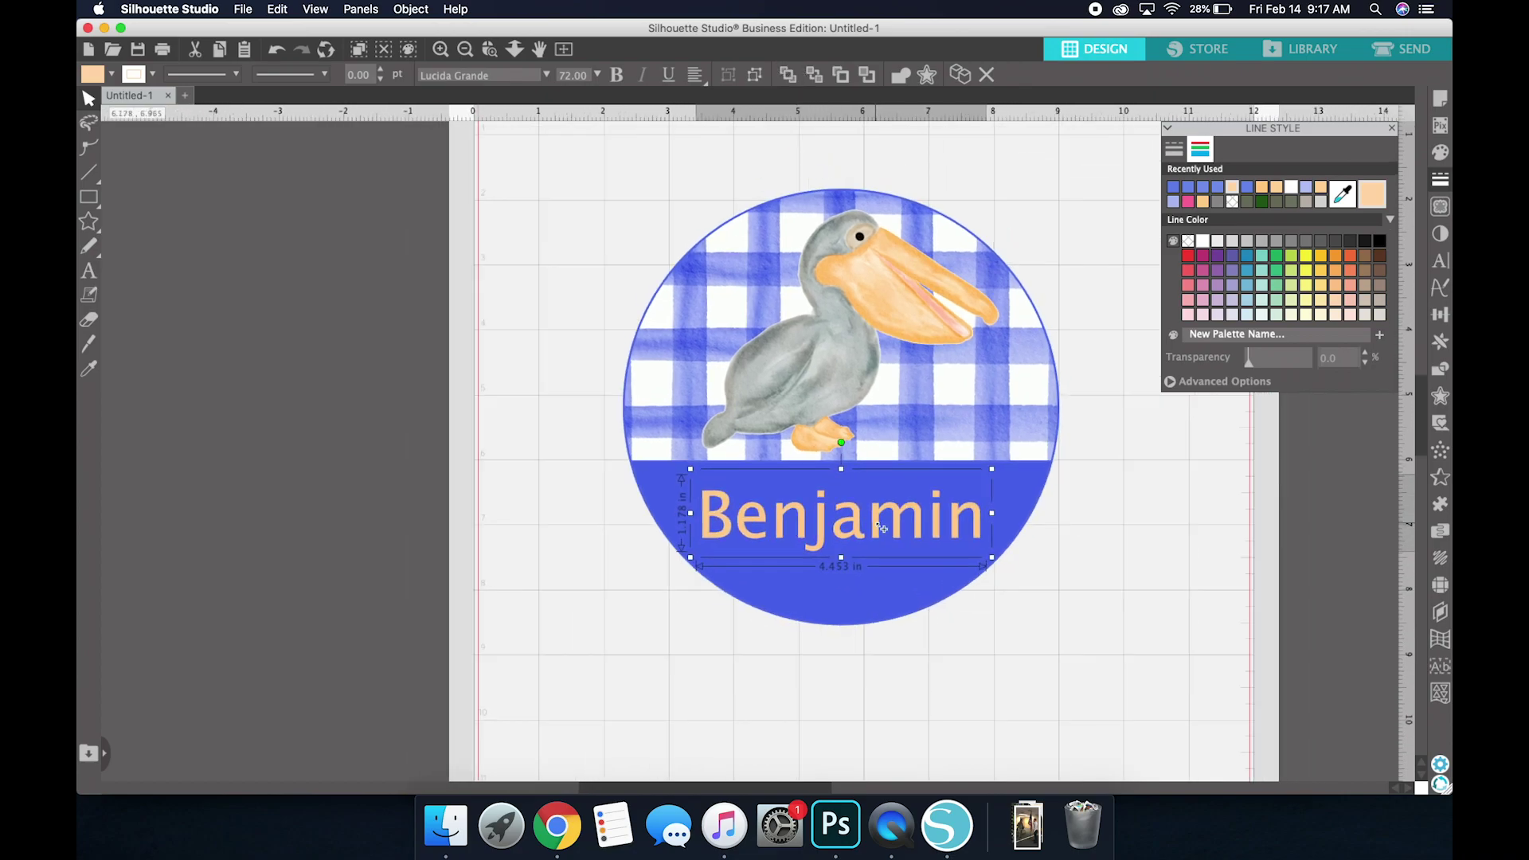
scroll(881, 527, "down", 3)
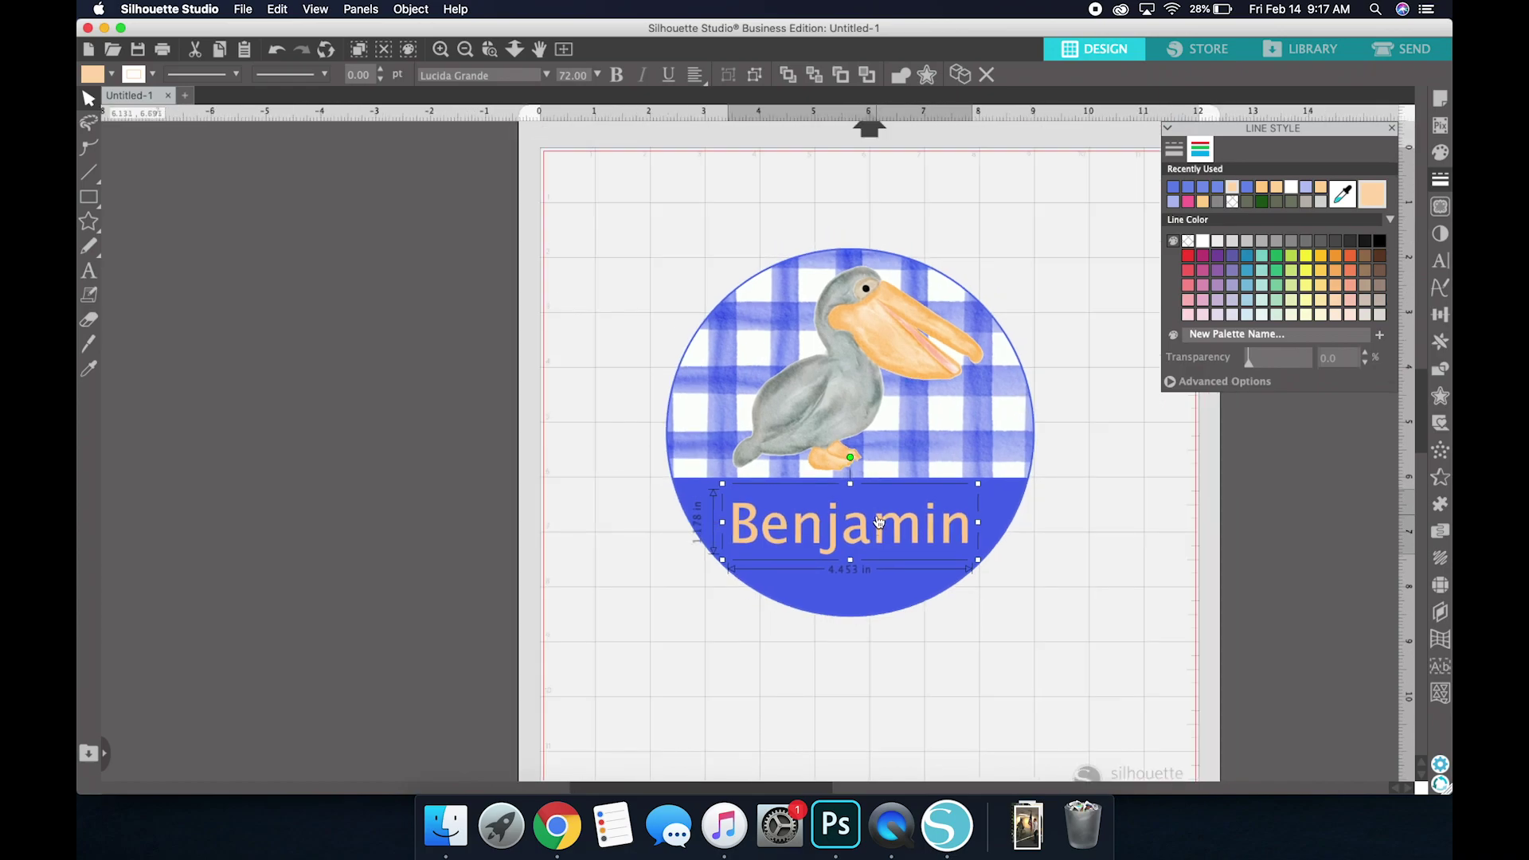
left_click_drag(879, 522, 882, 522)
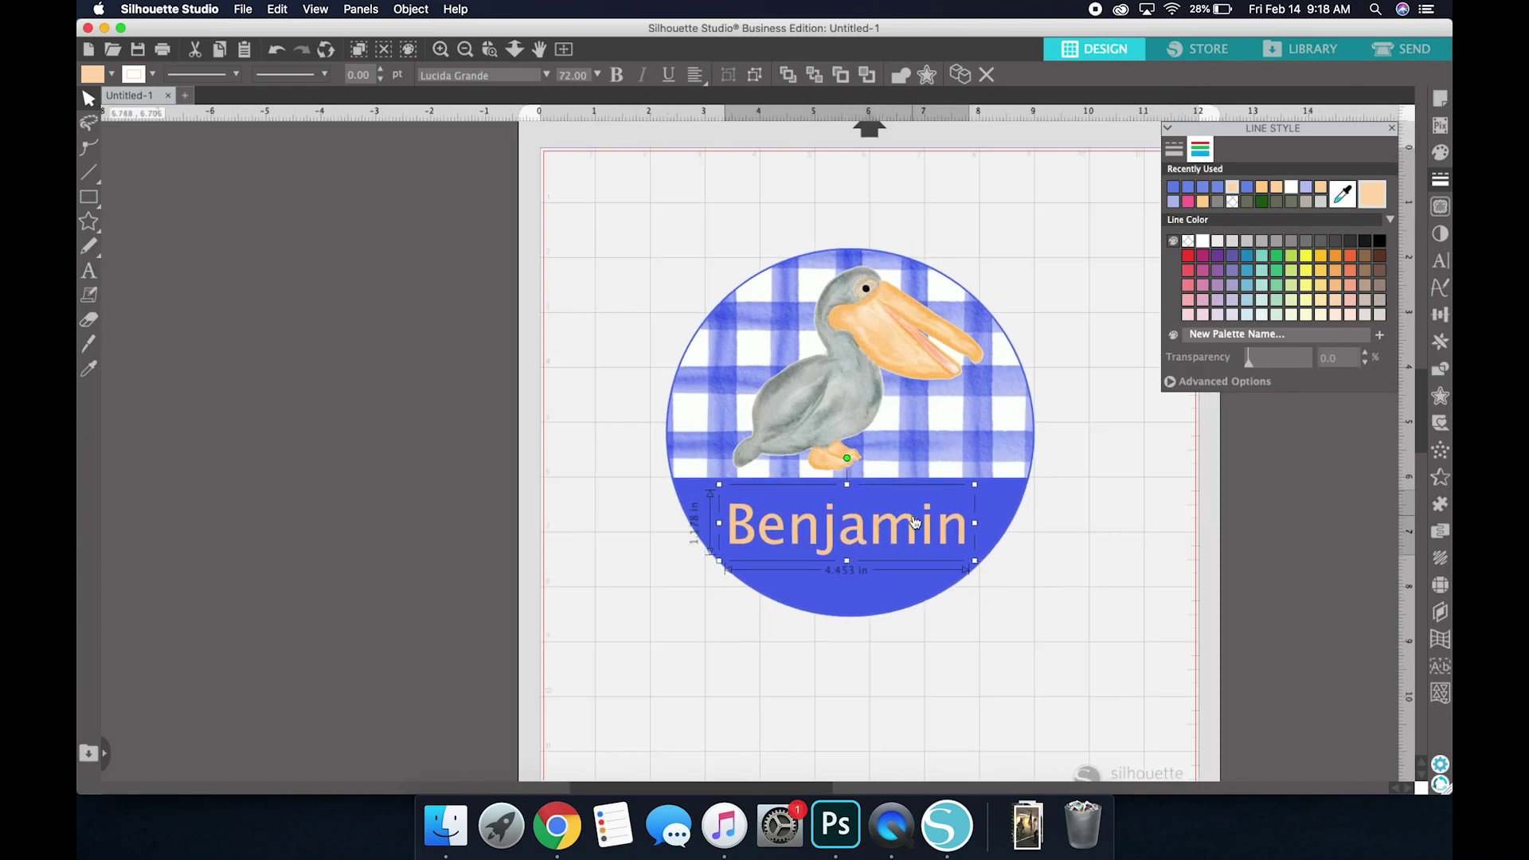
Step: Select the whole badge design and move it off the mat to the left
key("super+a")
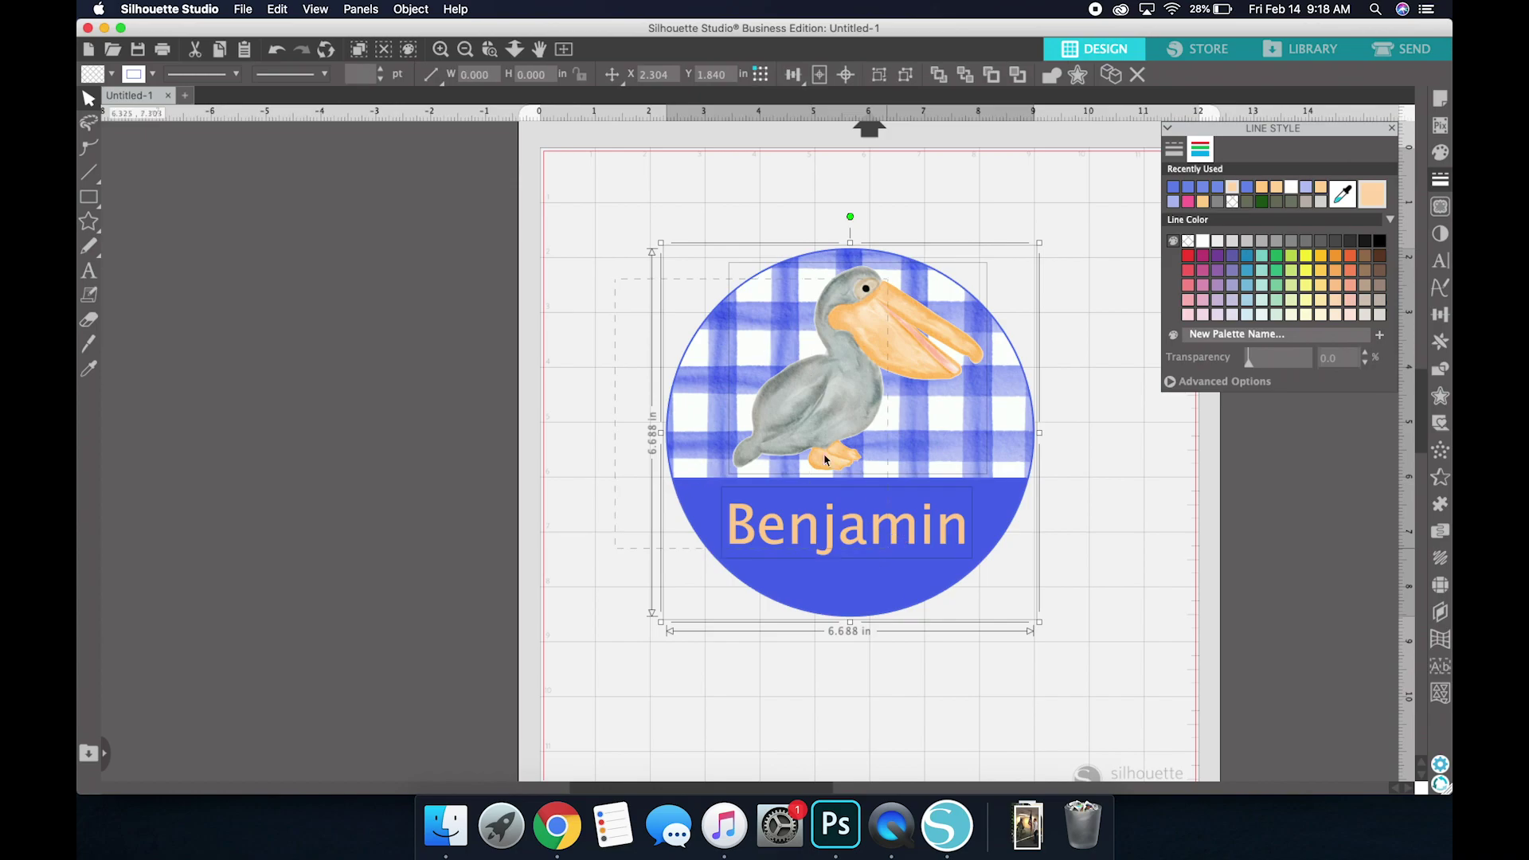
left_click_drag(799, 529, 301, 484)
left_click(92, 225)
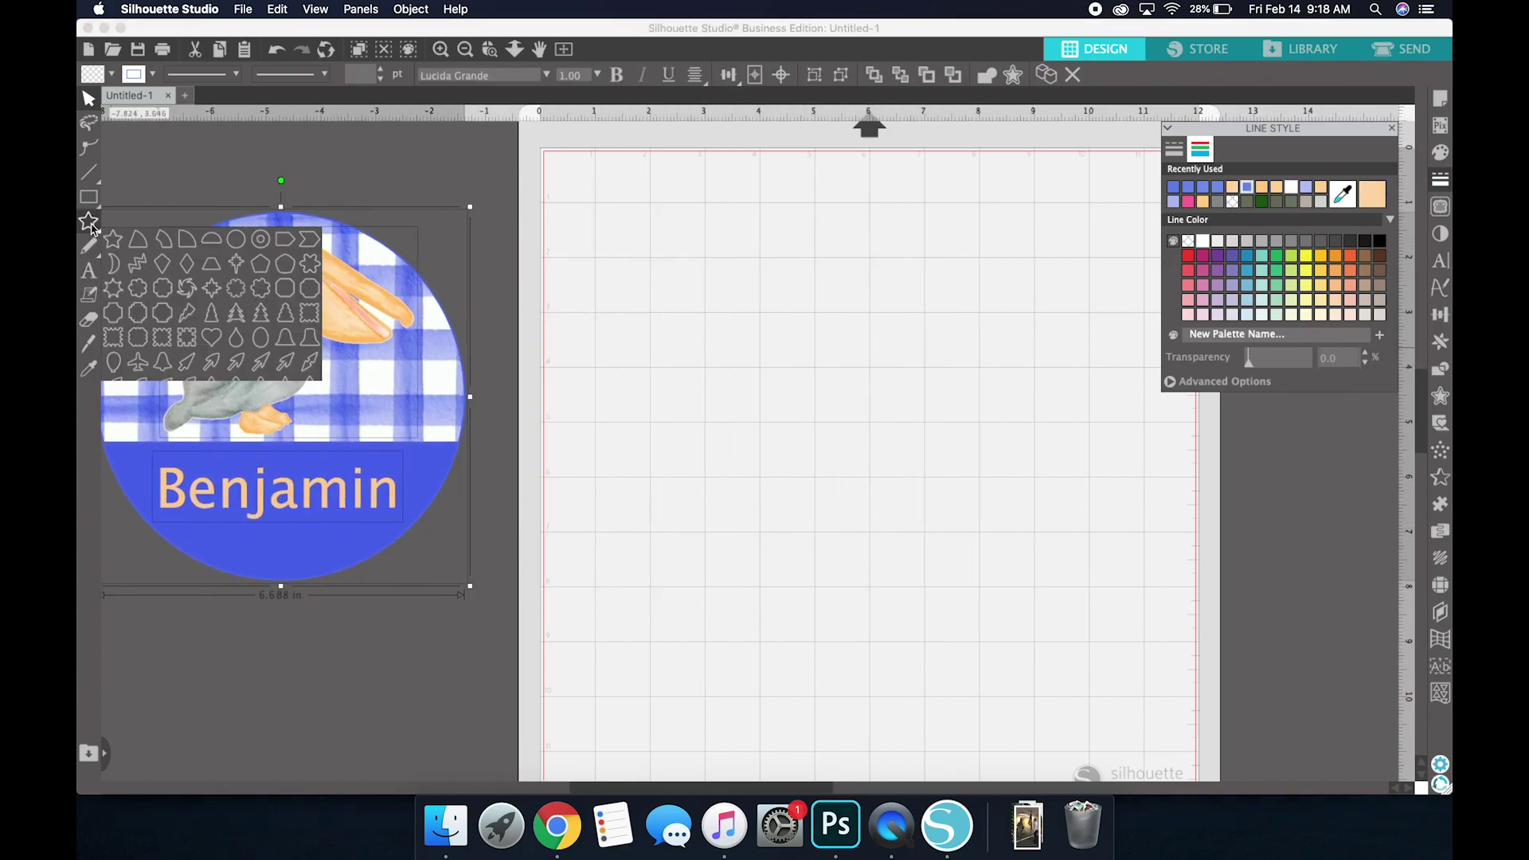
left_click(680, 443)
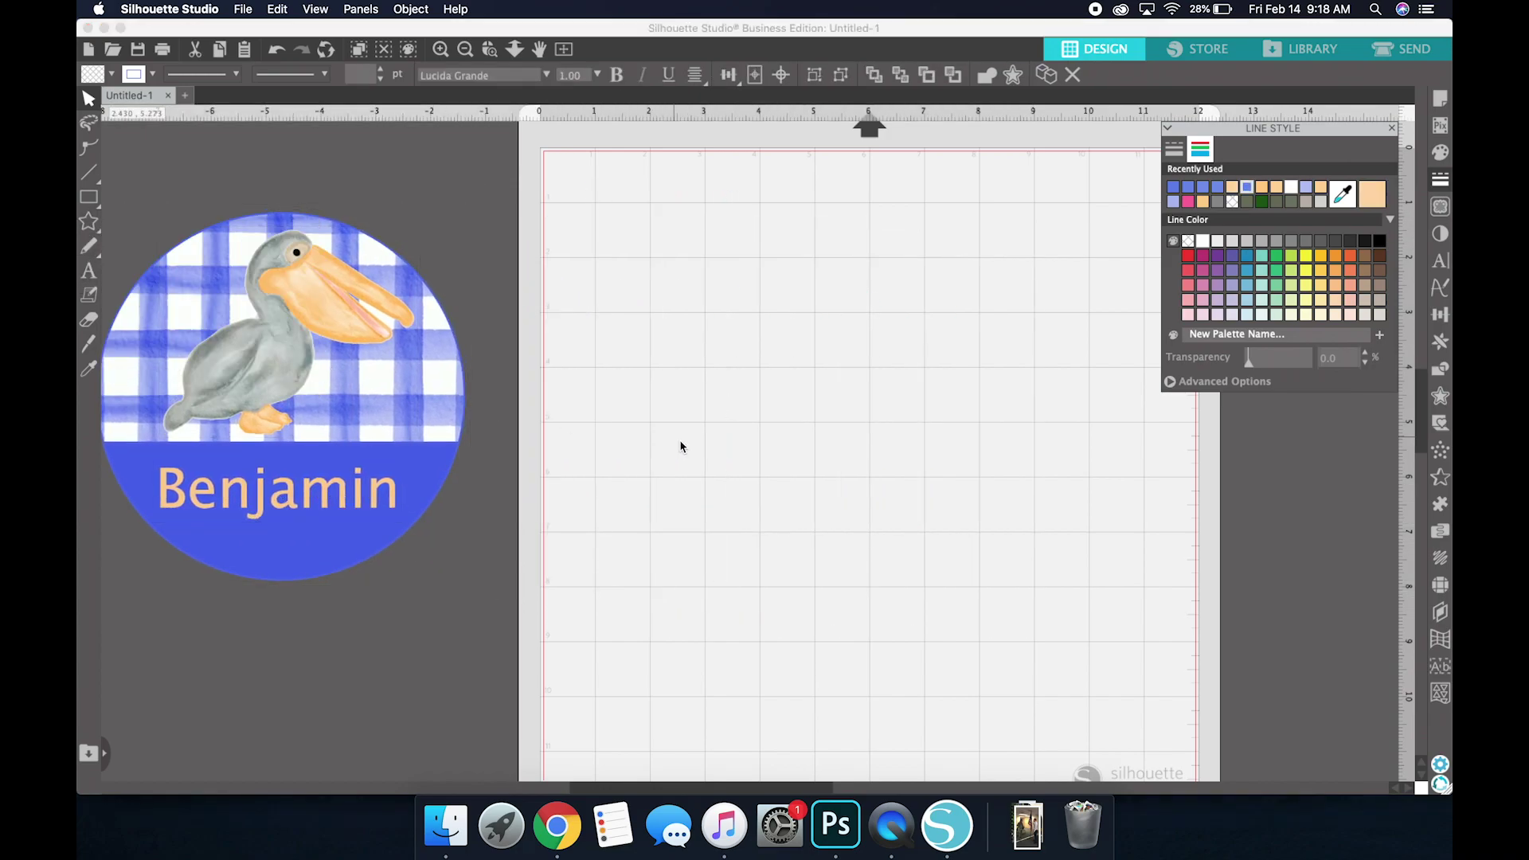
Step: Save the navy scalloped circle image from Chrome to Downloads and preview it
left_click(558, 833)
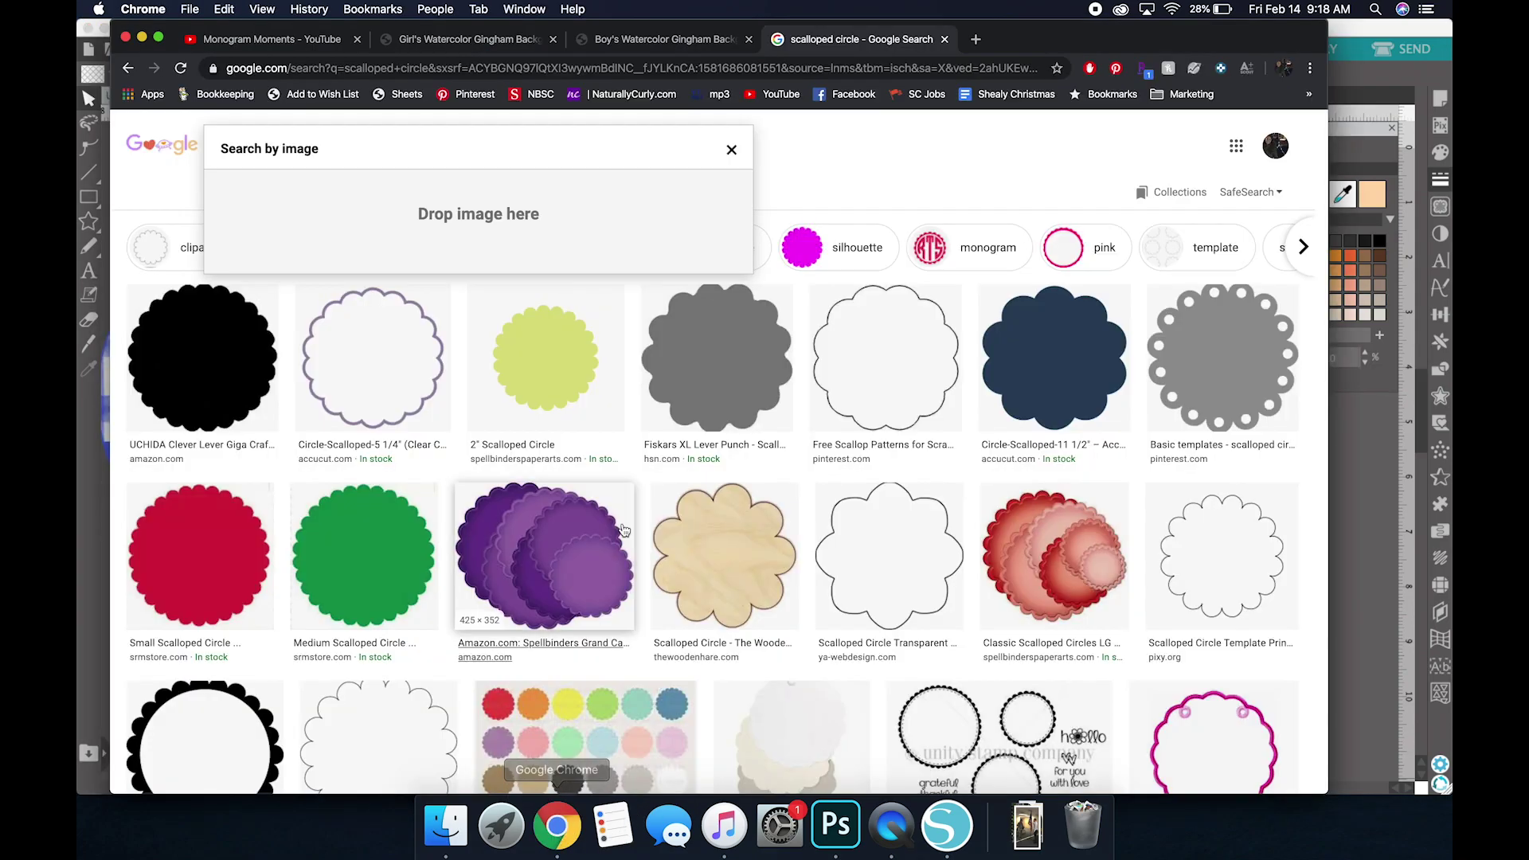
left_click(732, 151)
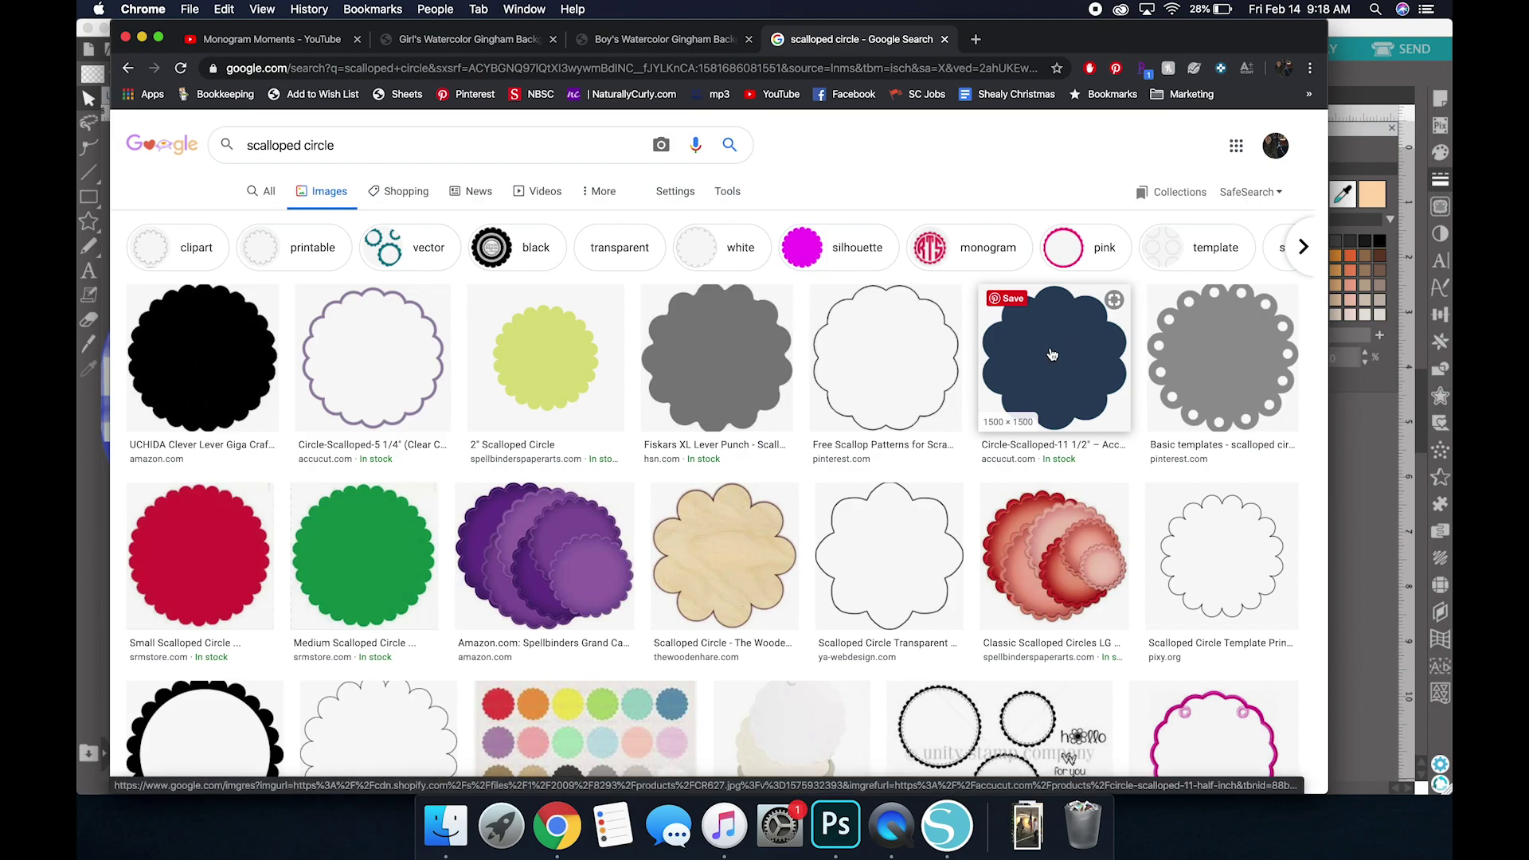
left_click_drag(1062, 358, 1203, 833)
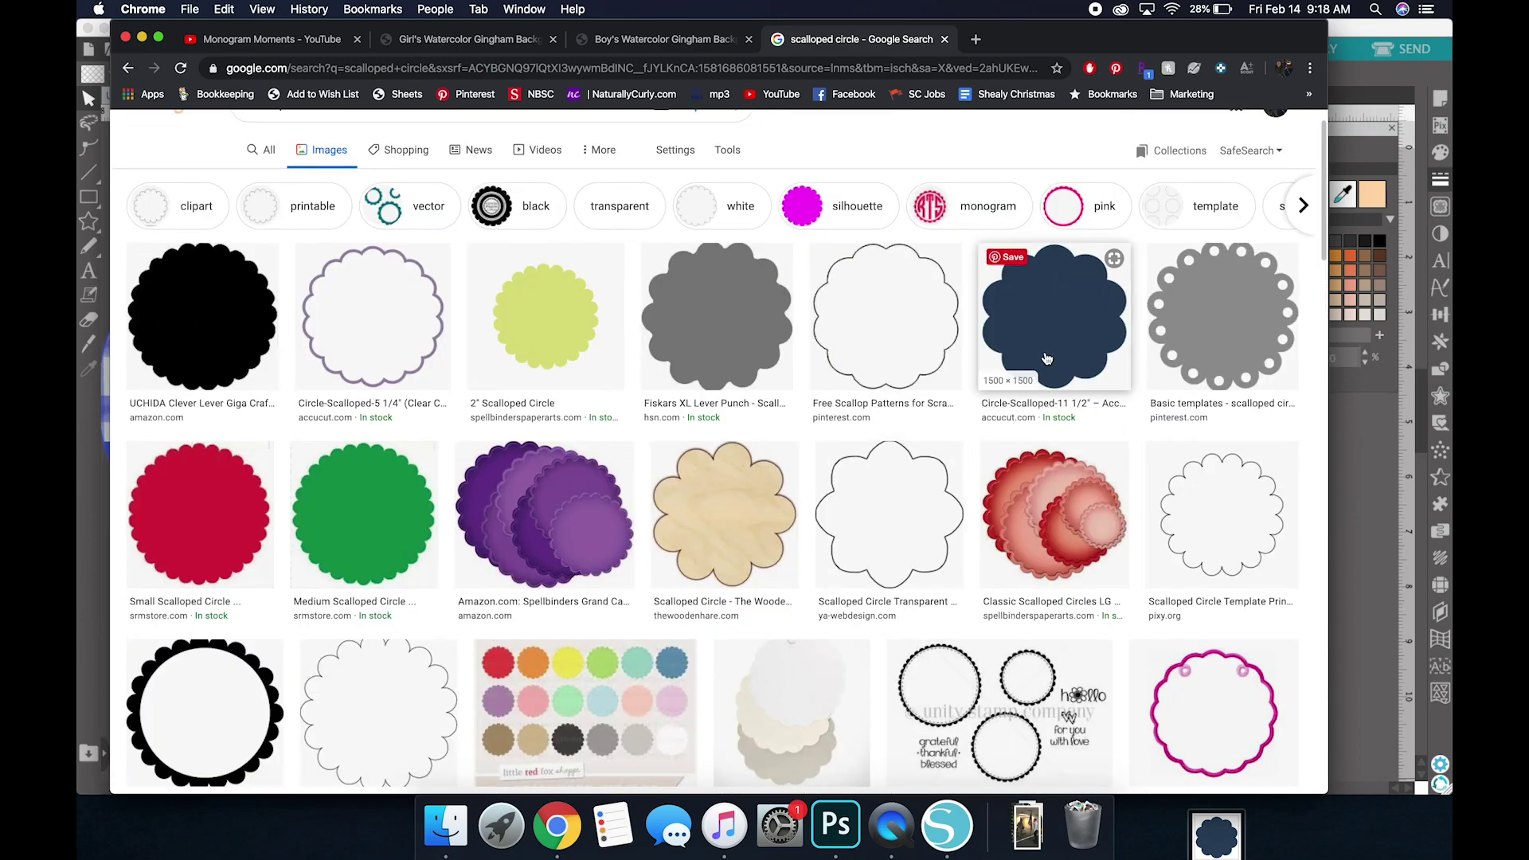
left_click(1056, 326)
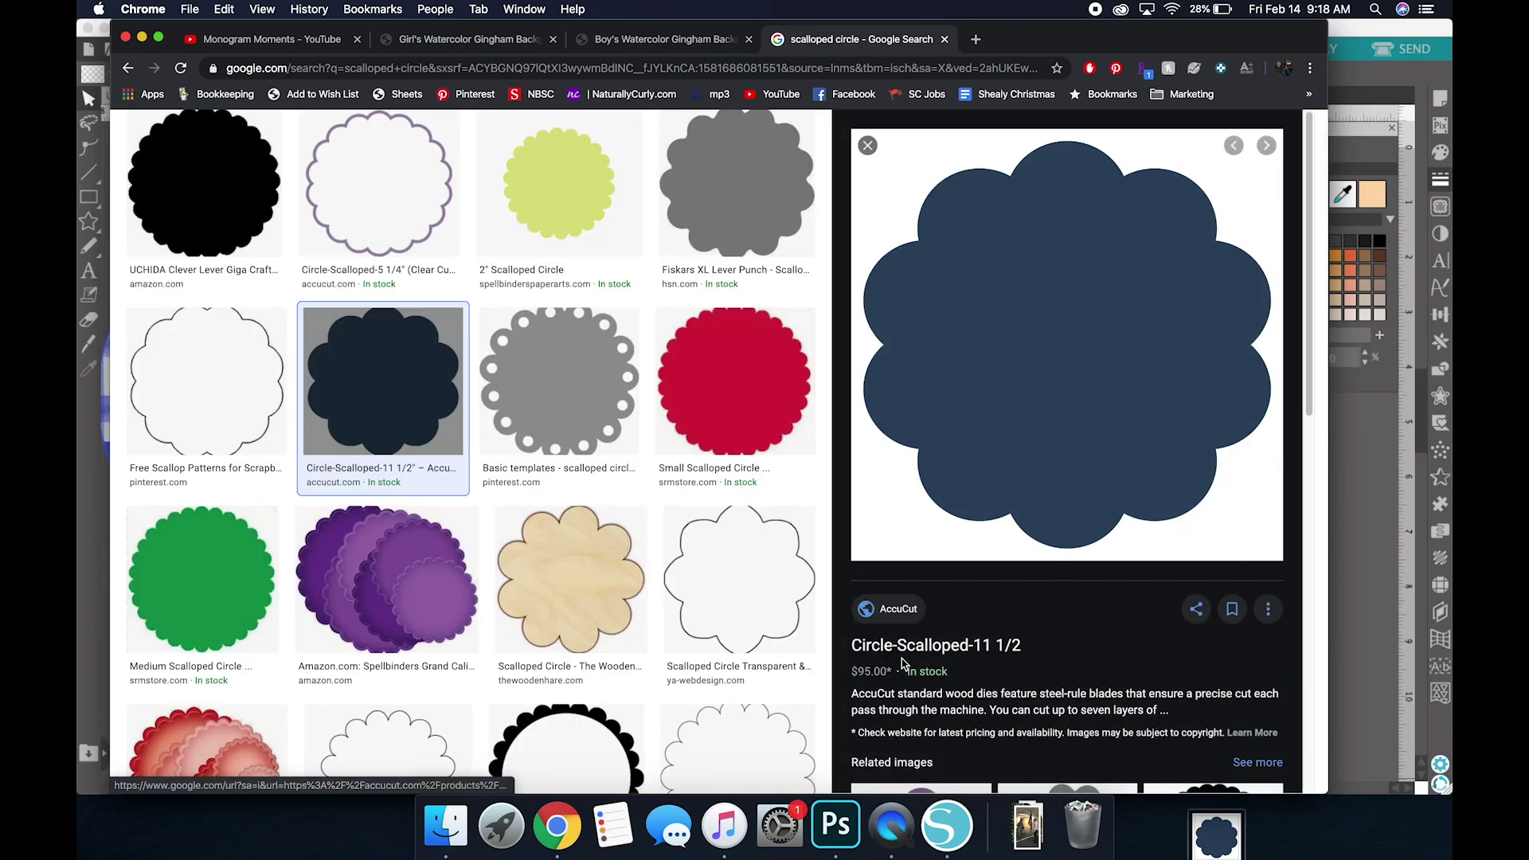
Step: Minimize the Chrome window to return to Silhouette Studio
left_click_drag(903, 698, 1183, 698)
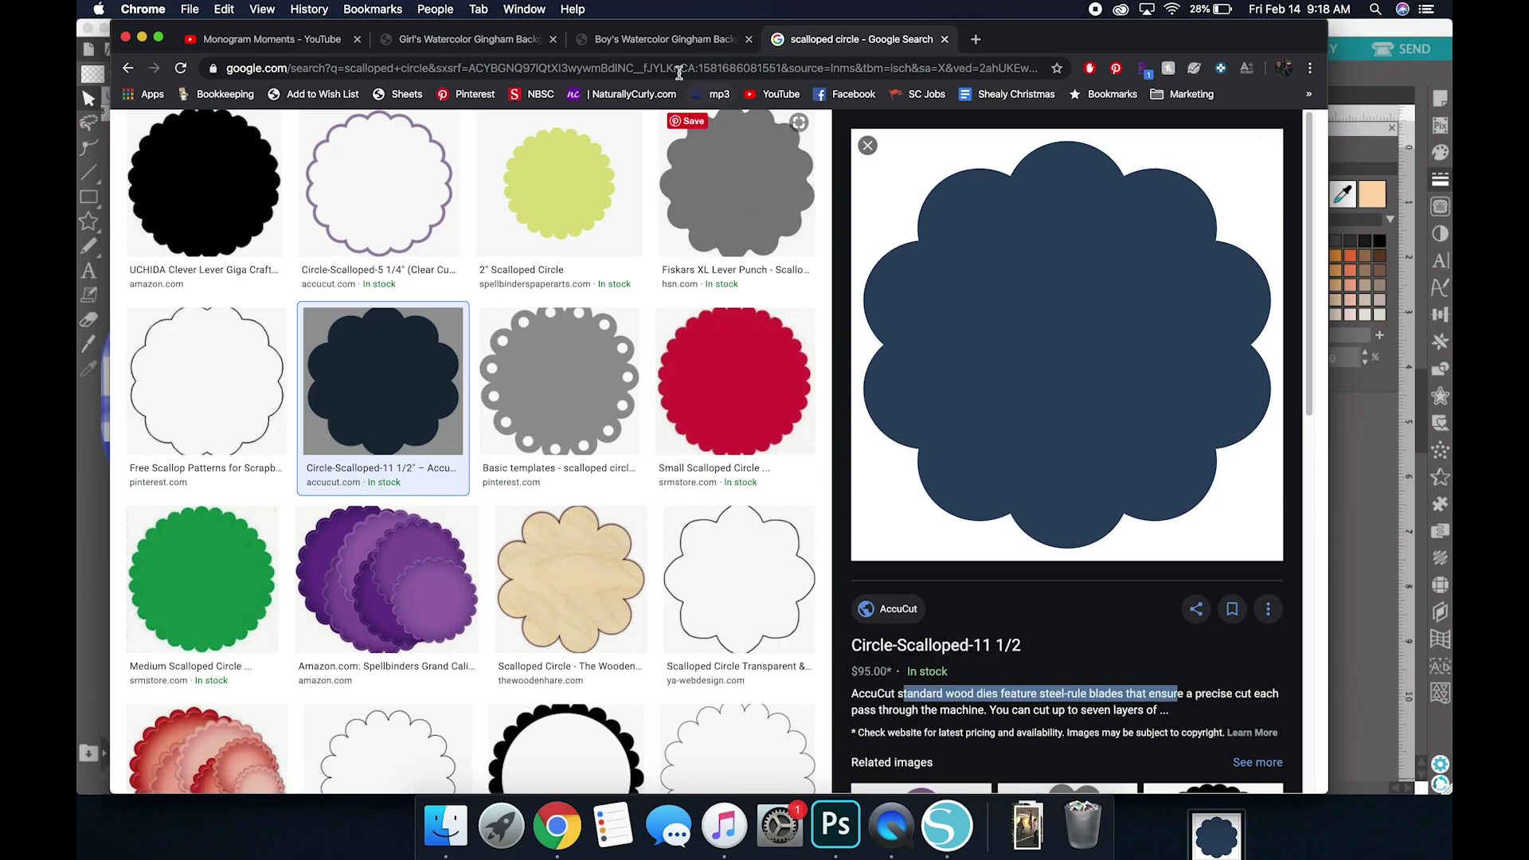
left_click_drag(1007, 40, 1076, 40)
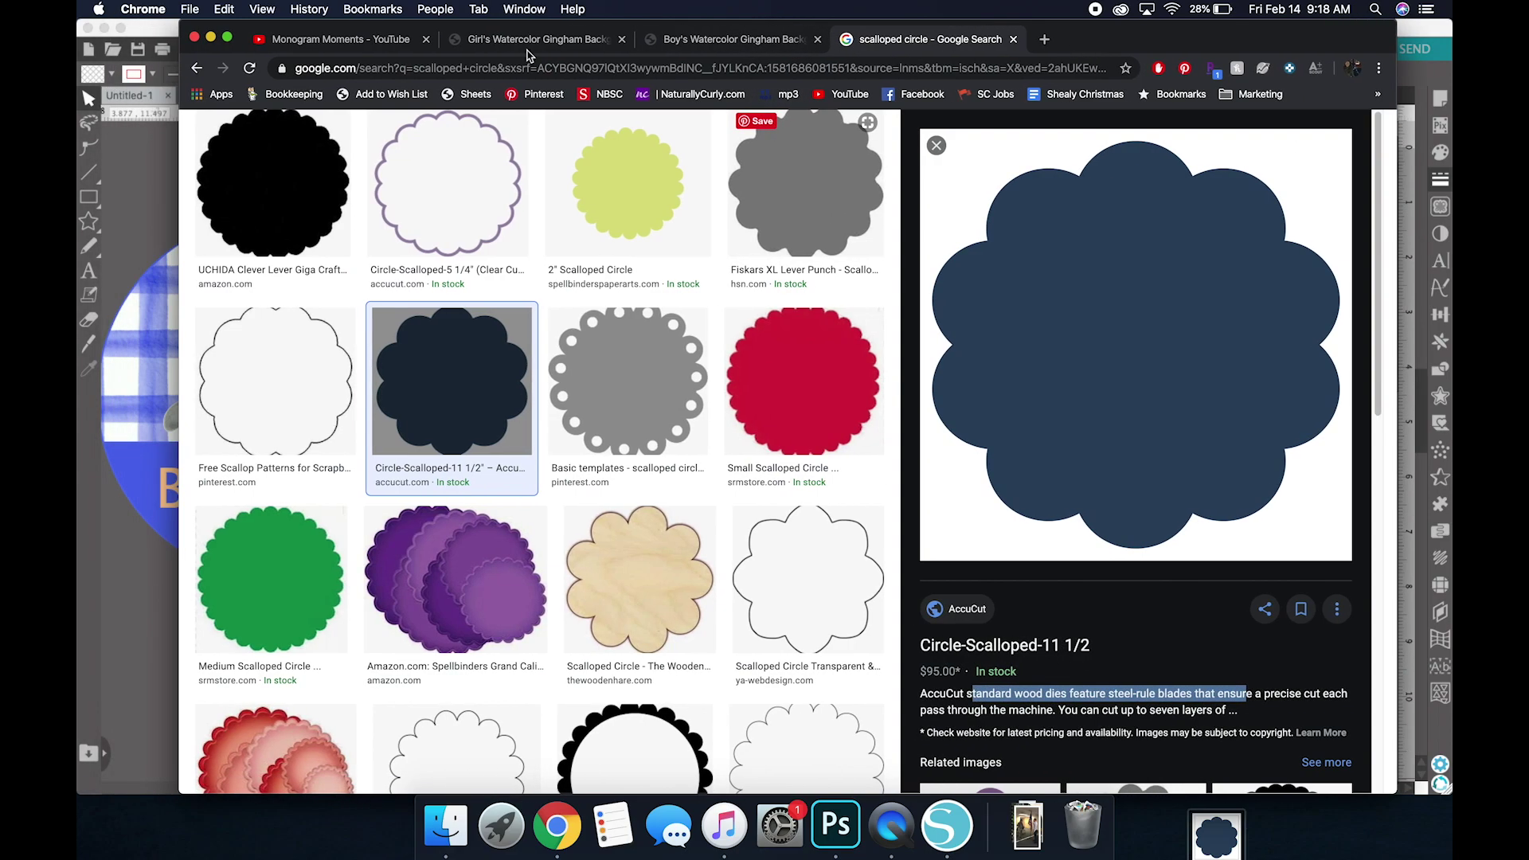
left_click(211, 38)
Step: Import the downloaded navy scalloped image, trace its outline, and delete the source image
left_click_drag(1216, 837, 882, 440)
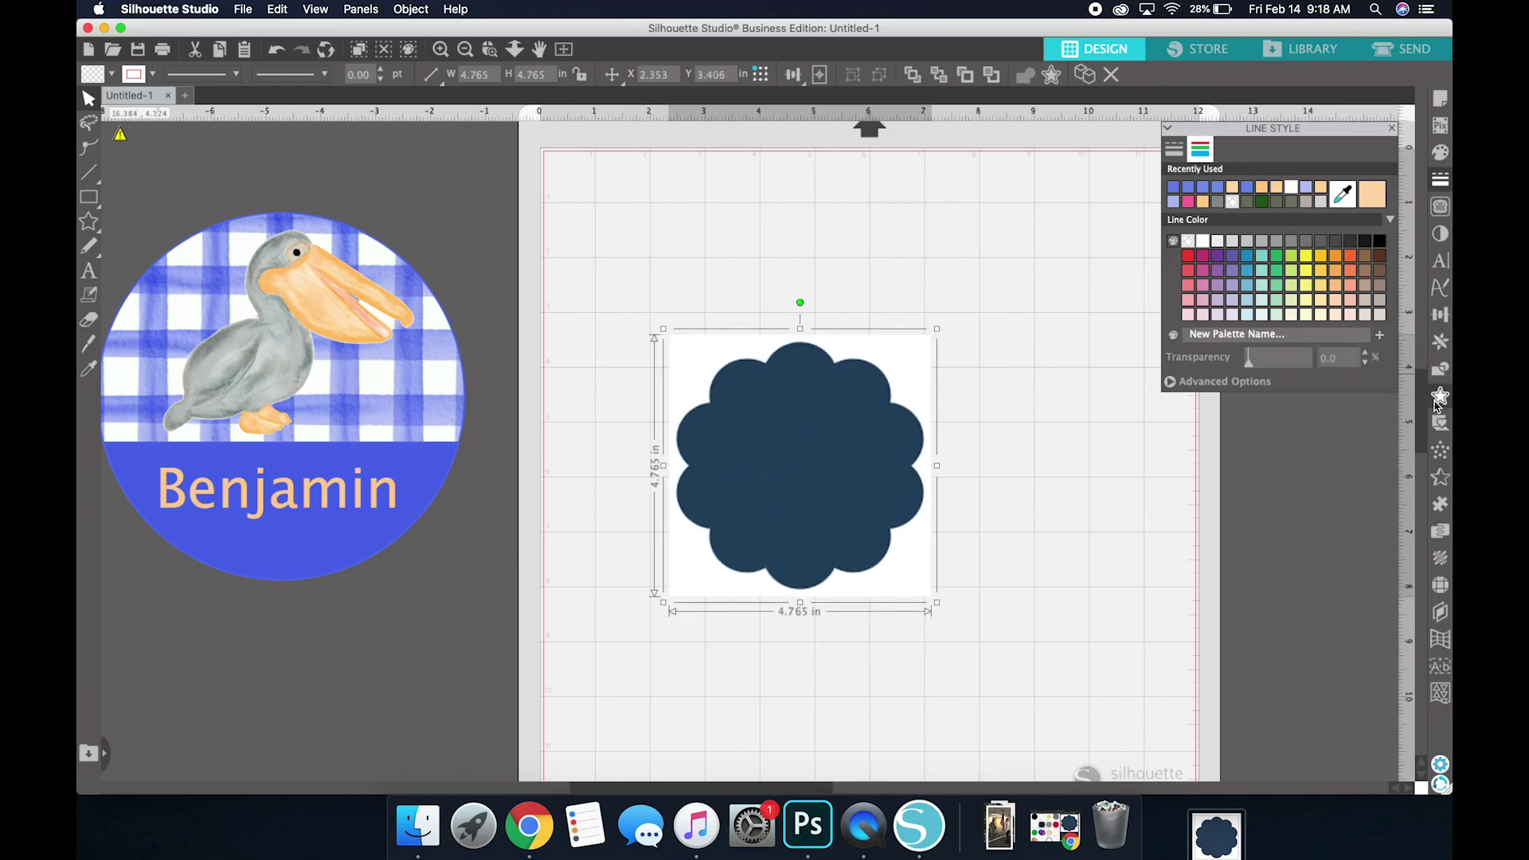
left_click(1440, 208)
left_click(1213, 196)
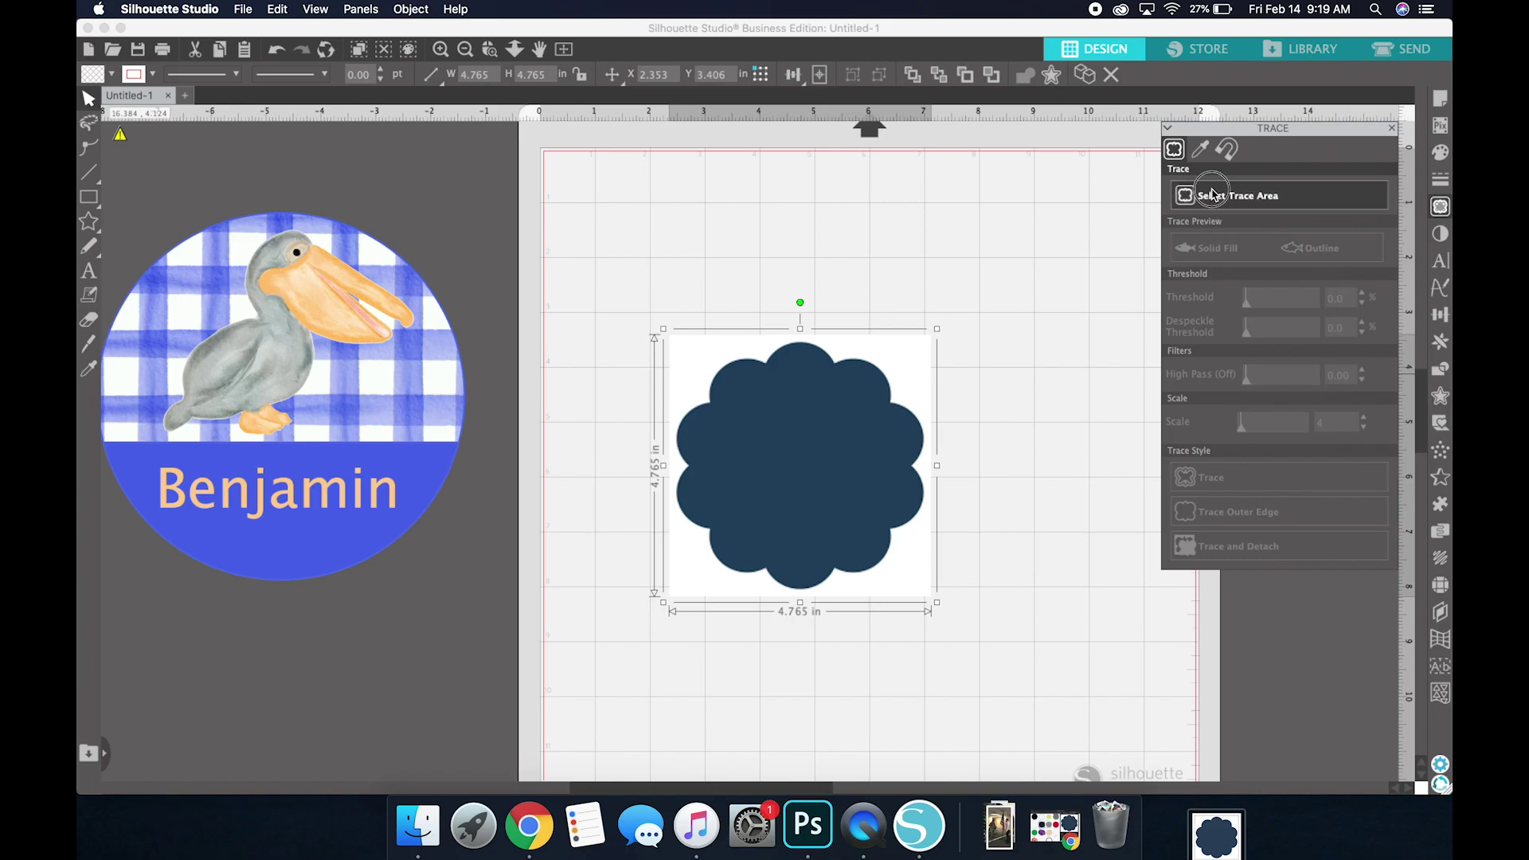
mouse_move(632, 299)
left_mouse_down()
mouse_move(891, 574)
mouse_move(1008, 632)
left_mouse_up()
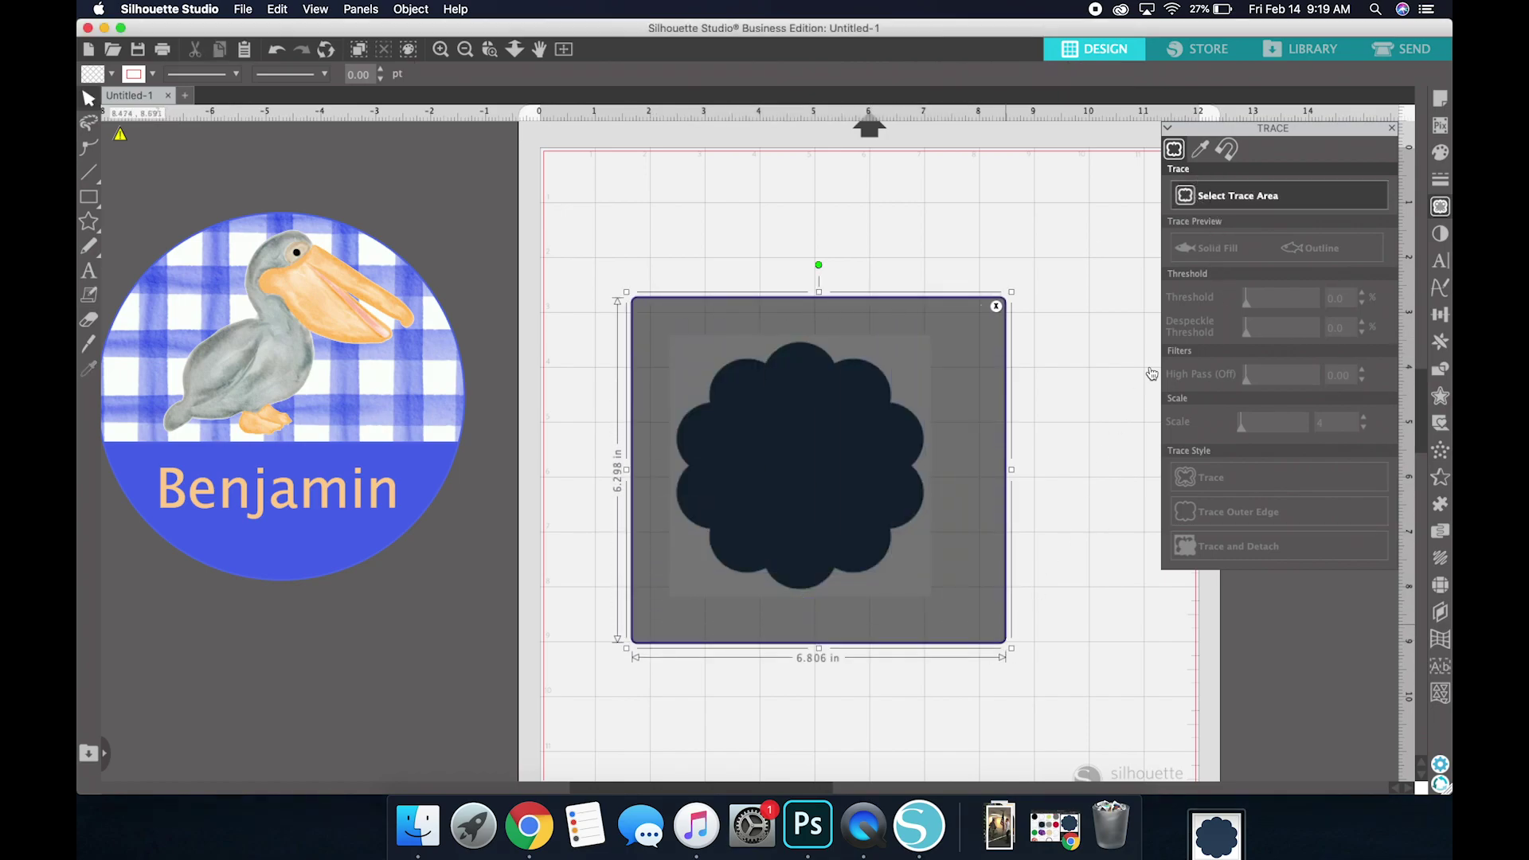
left_click(1211, 478)
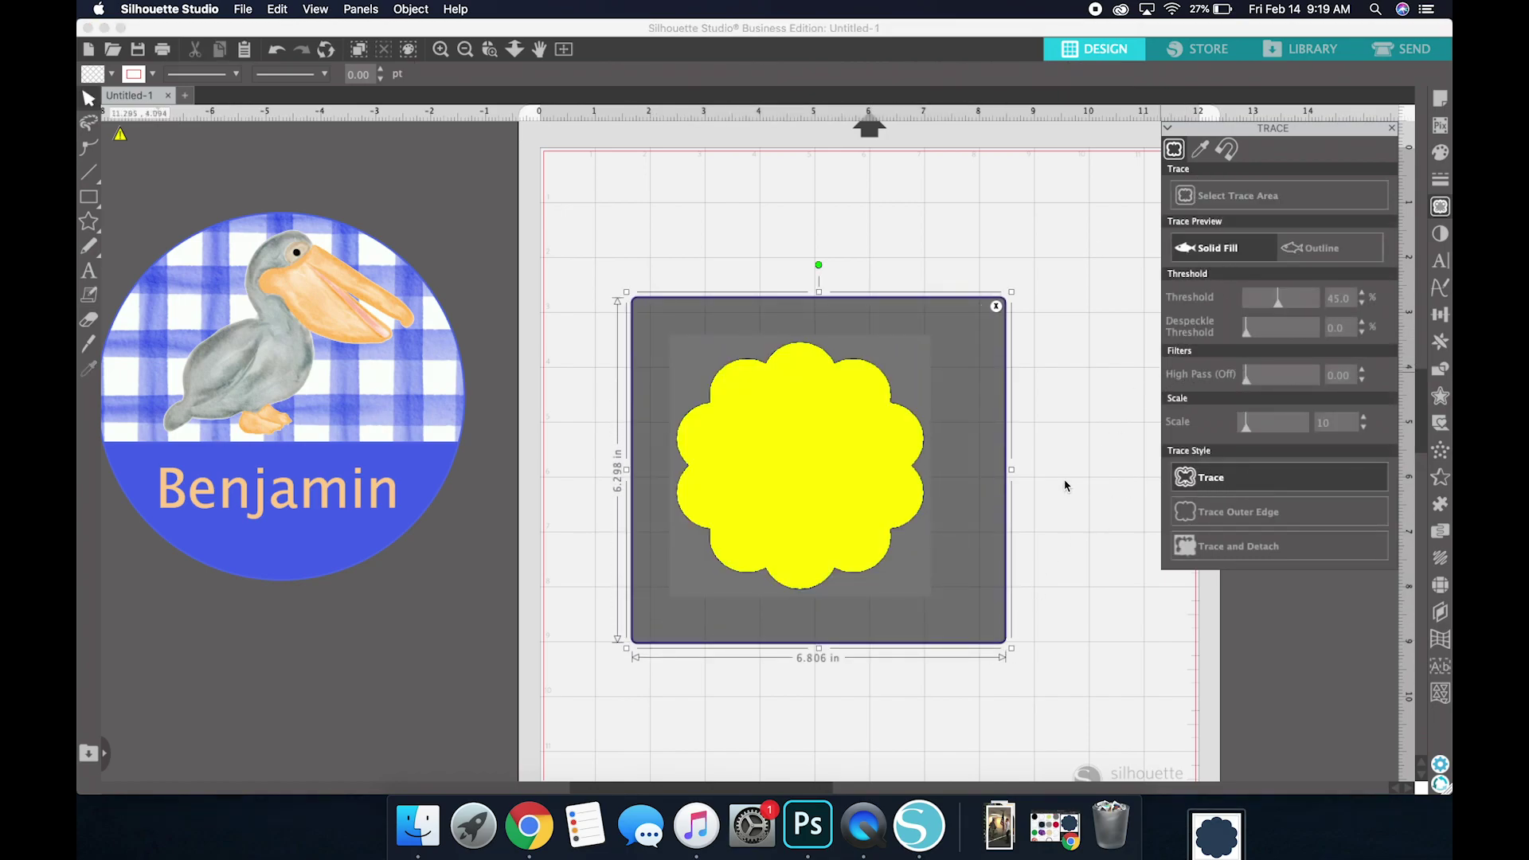
left_click_drag(865, 479, 1006, 567)
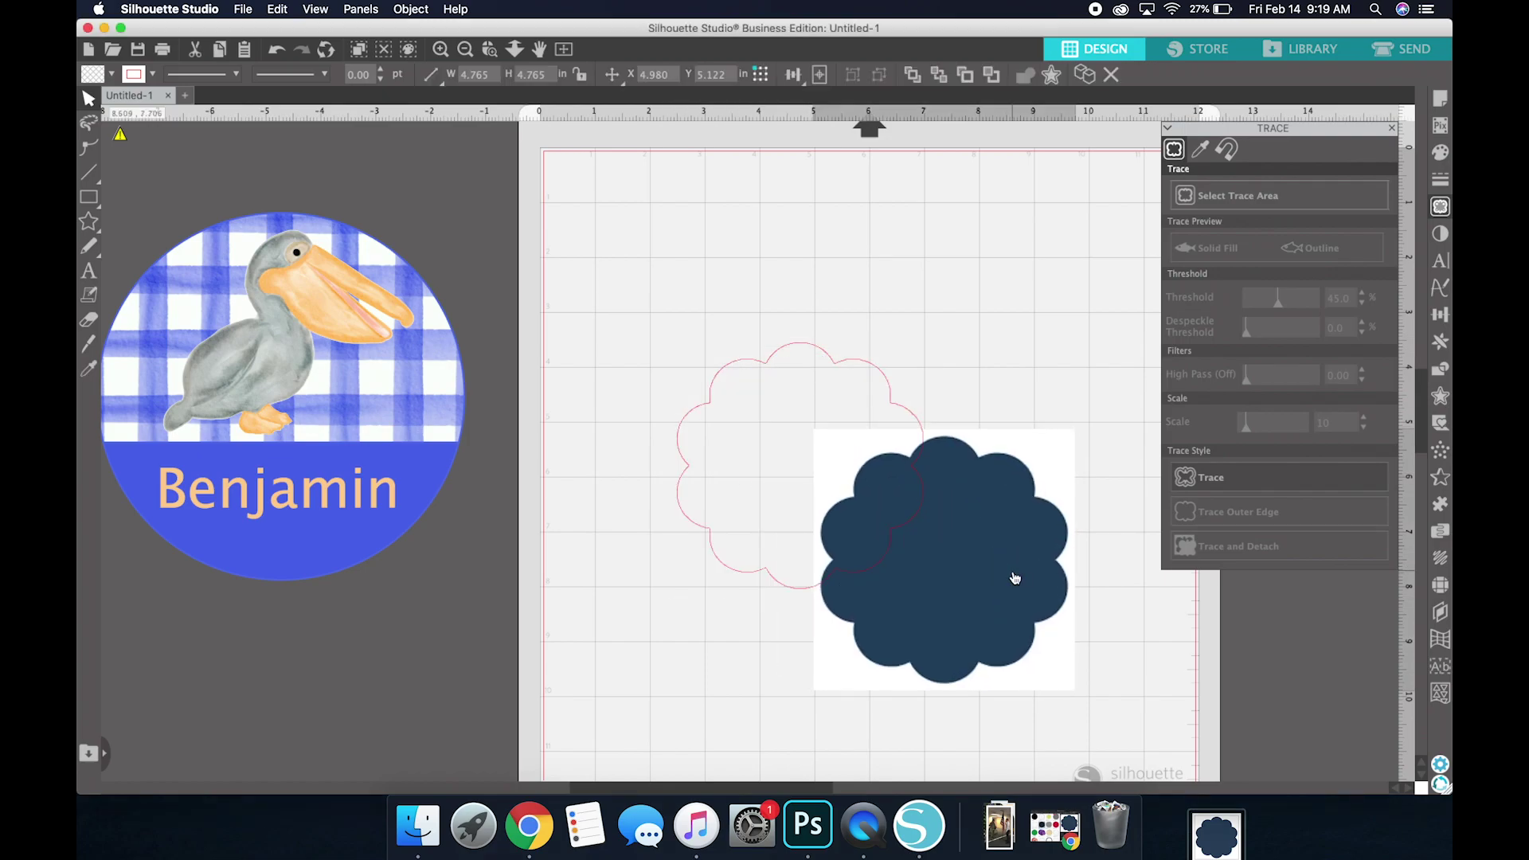
key("Delete")
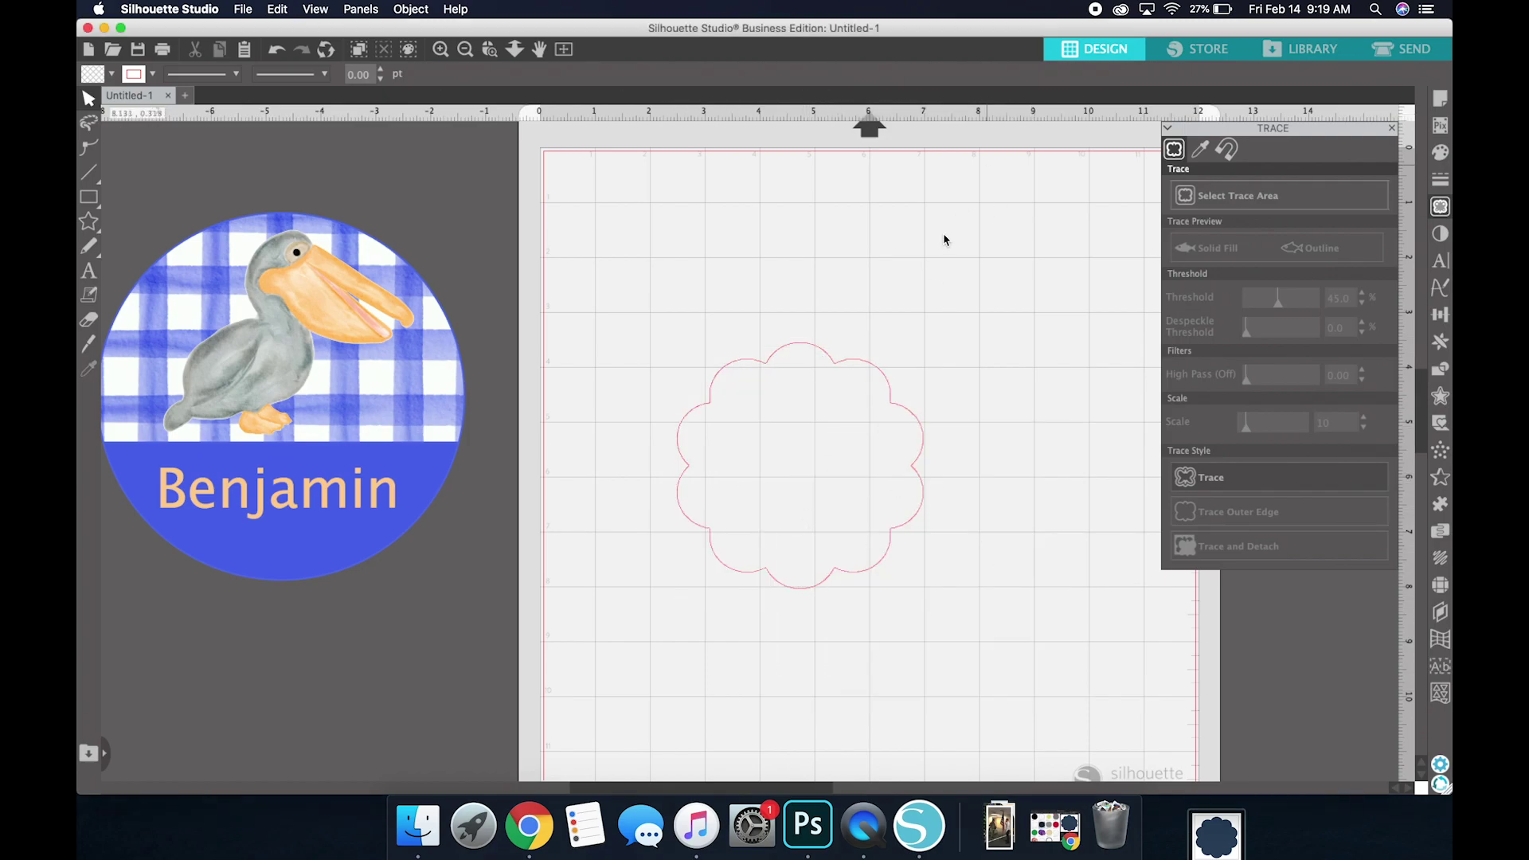
Step: Enlarge the scalloped outline to 6.609 in and fill it with the MM0220 blue gingham pattern
left_click(884, 383)
left_click_drag(928, 344, 1047, 221)
left_click_drag(1080, 31, 877, 33)
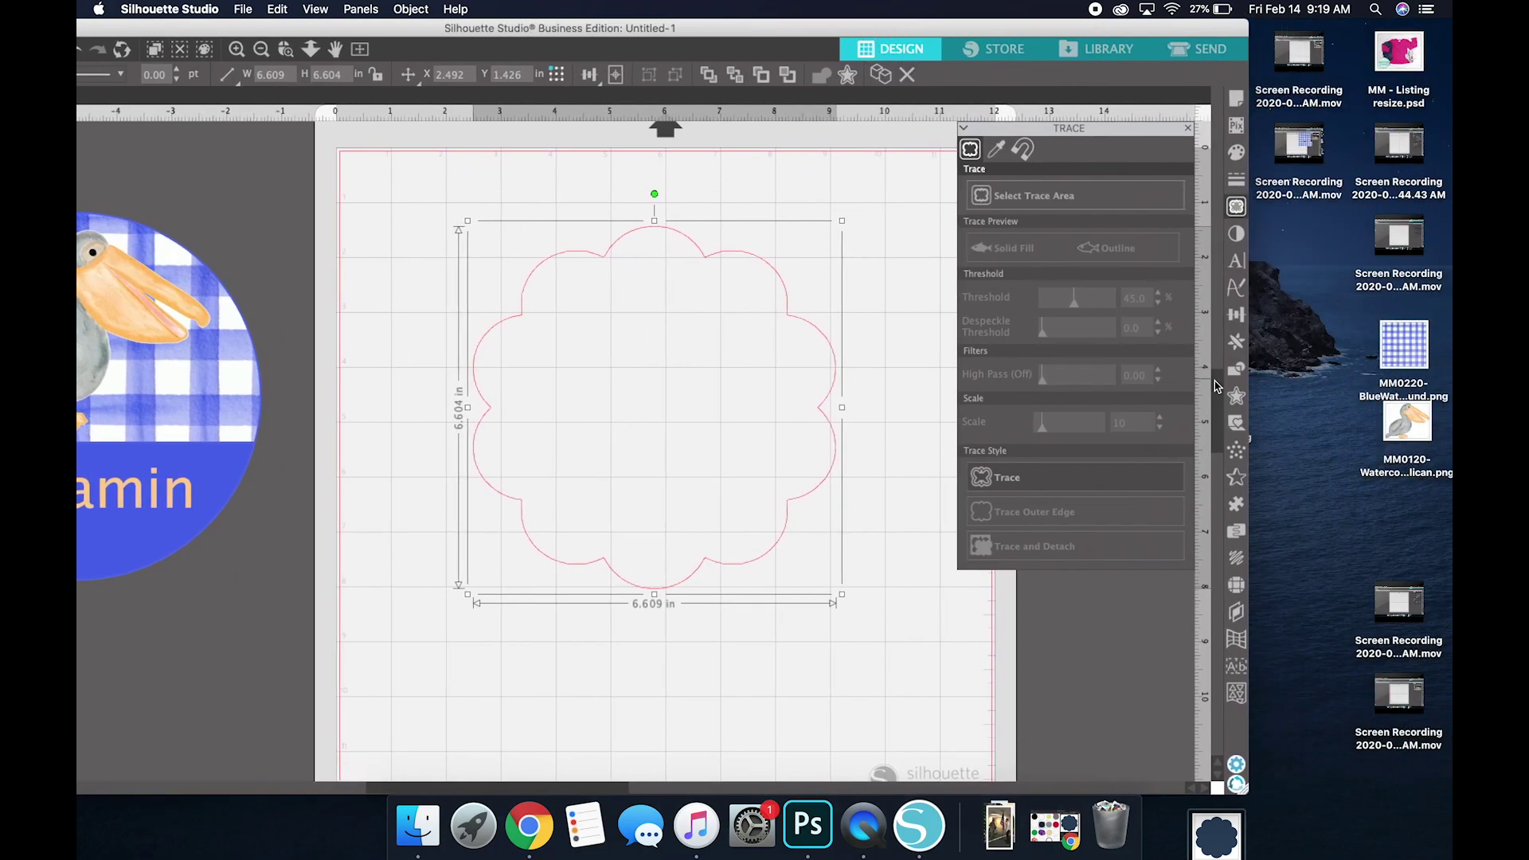
left_click_drag(1404, 344, 1339, 410)
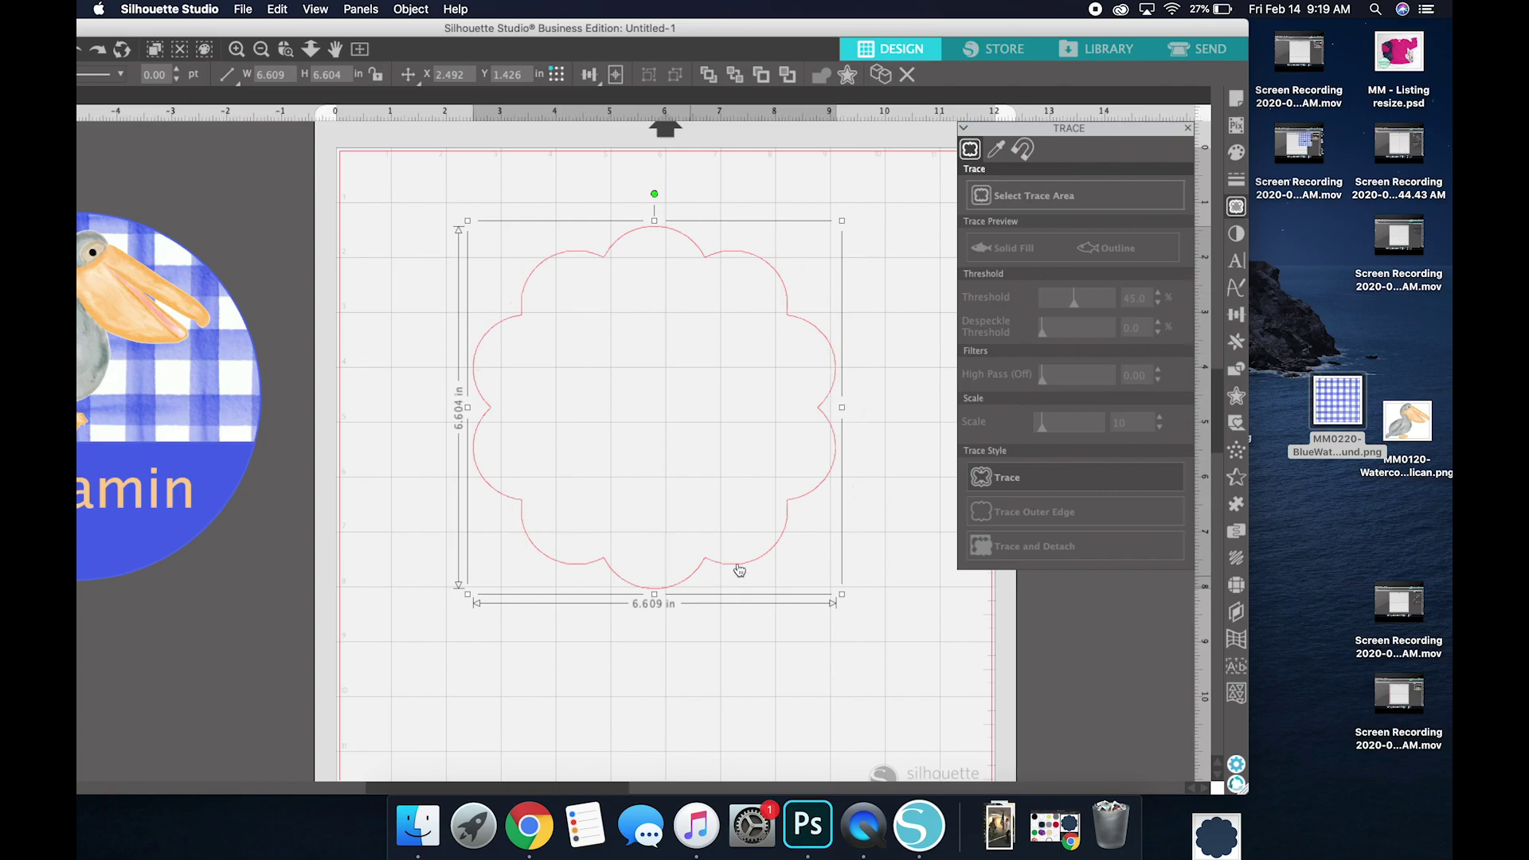
left_click_drag(1336, 405, 758, 392)
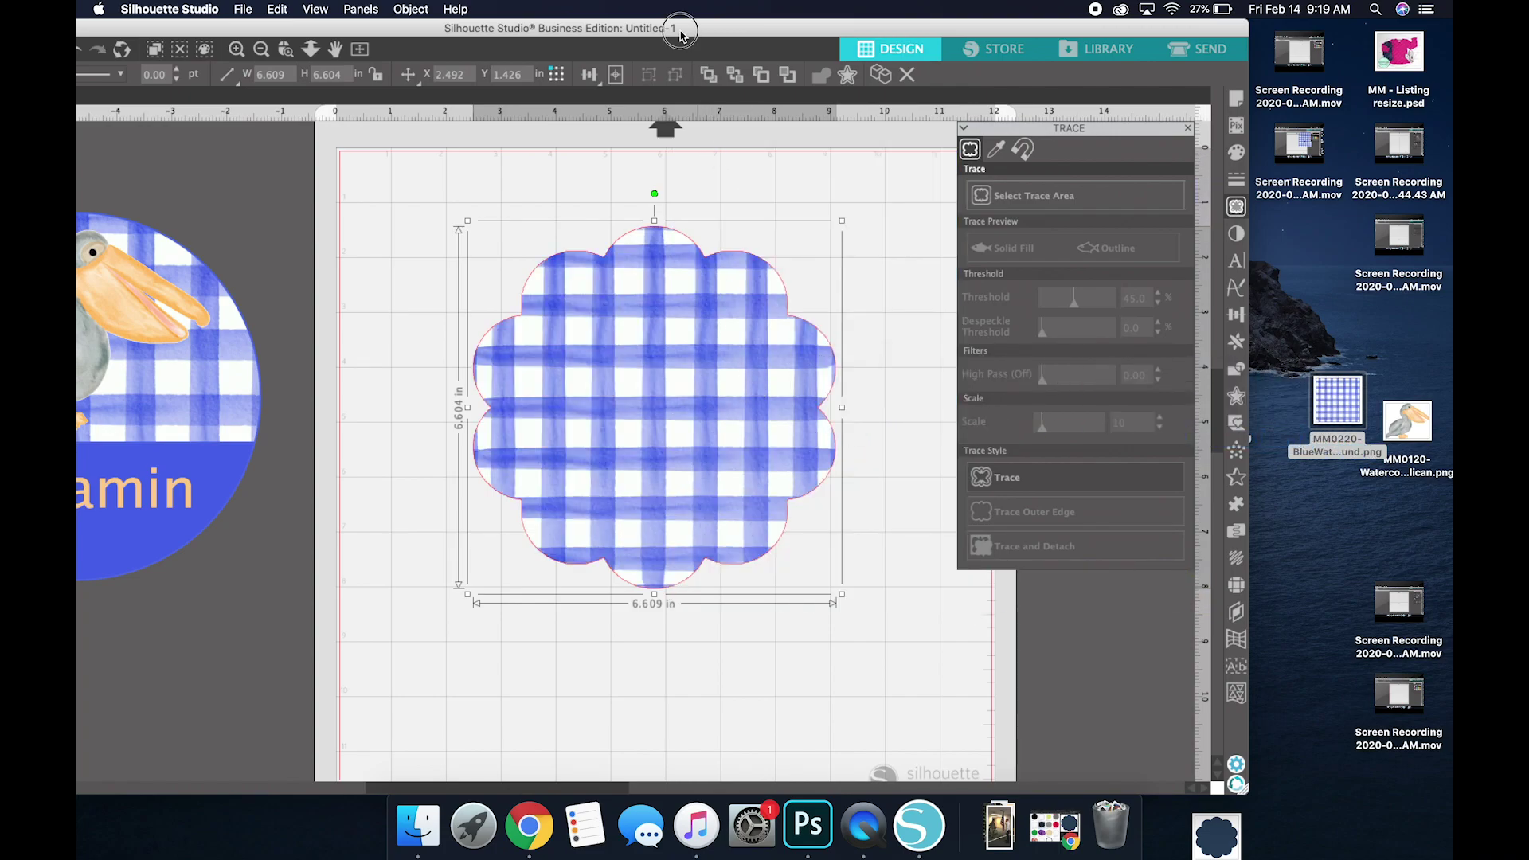
left_click_drag(708, 27, 919, 27)
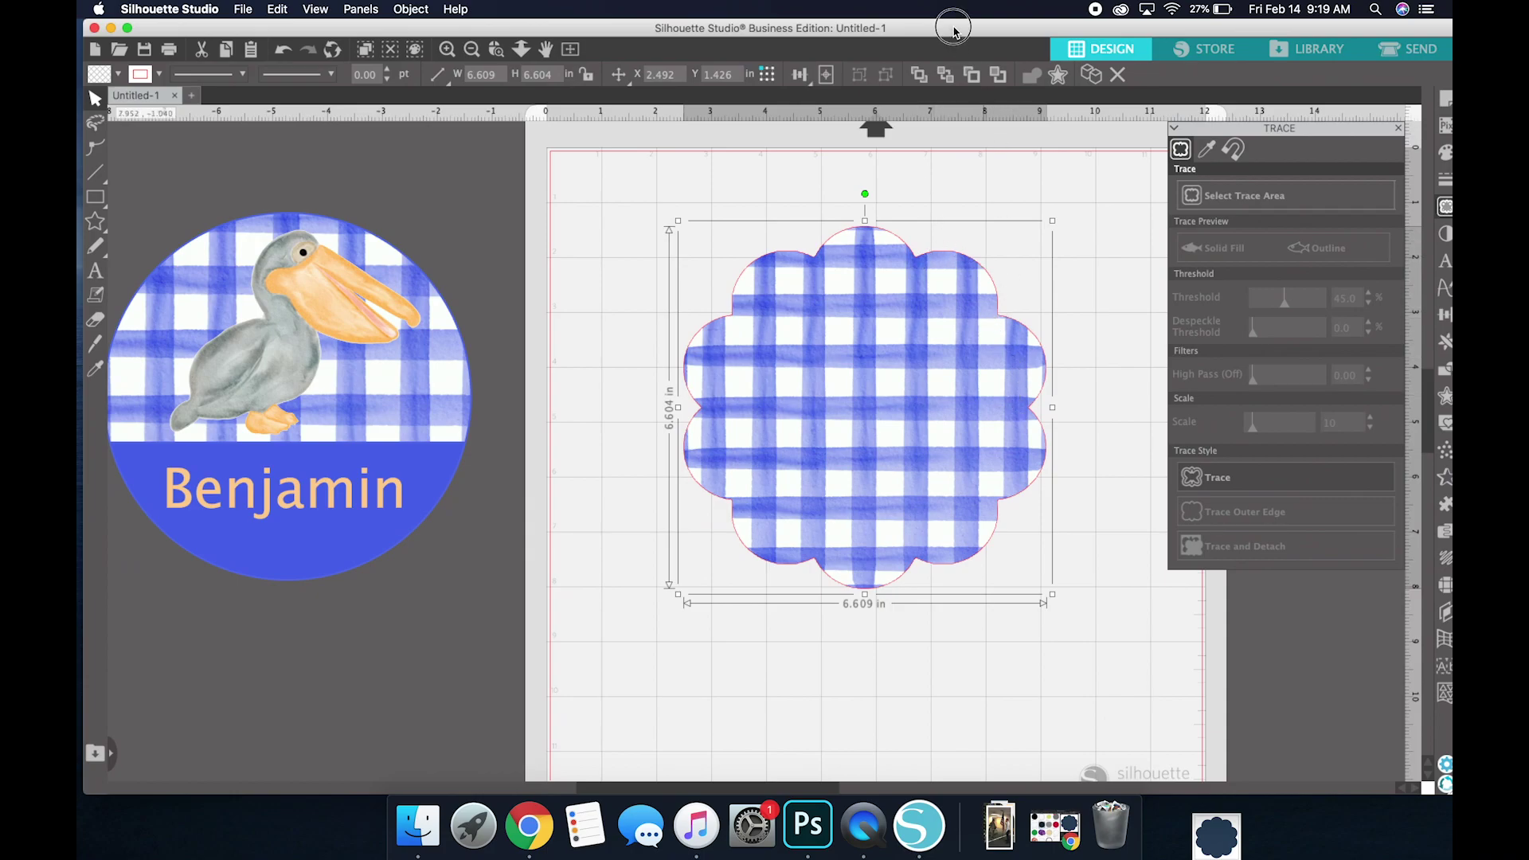
left_click_drag(956, 26, 952, 26)
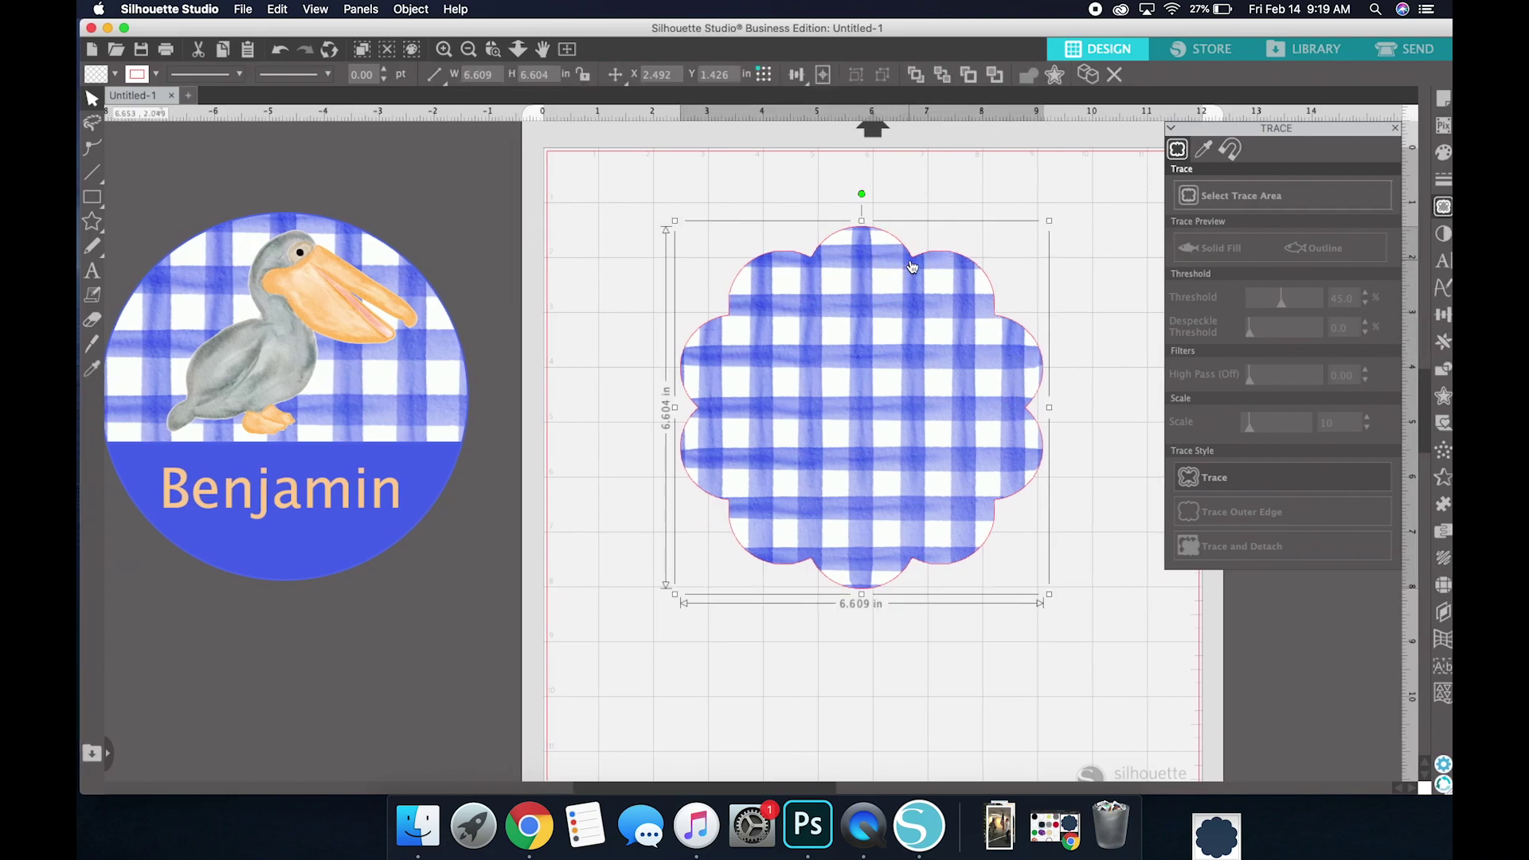
Step: Change the gingham scallop's outline colour from pink to blue in Line Style
left_click(1444, 183)
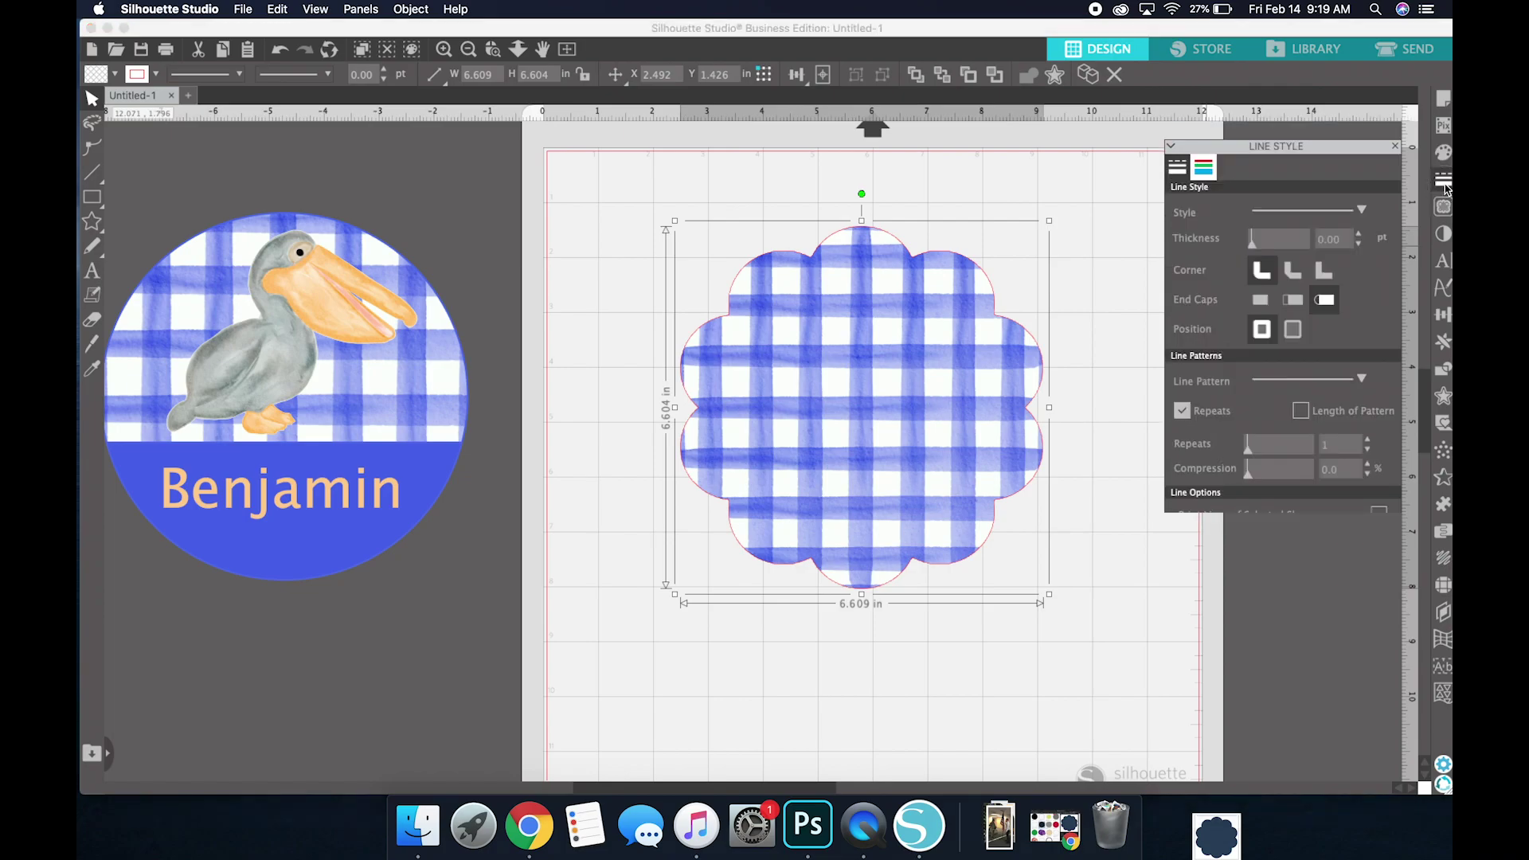
left_click(1201, 150)
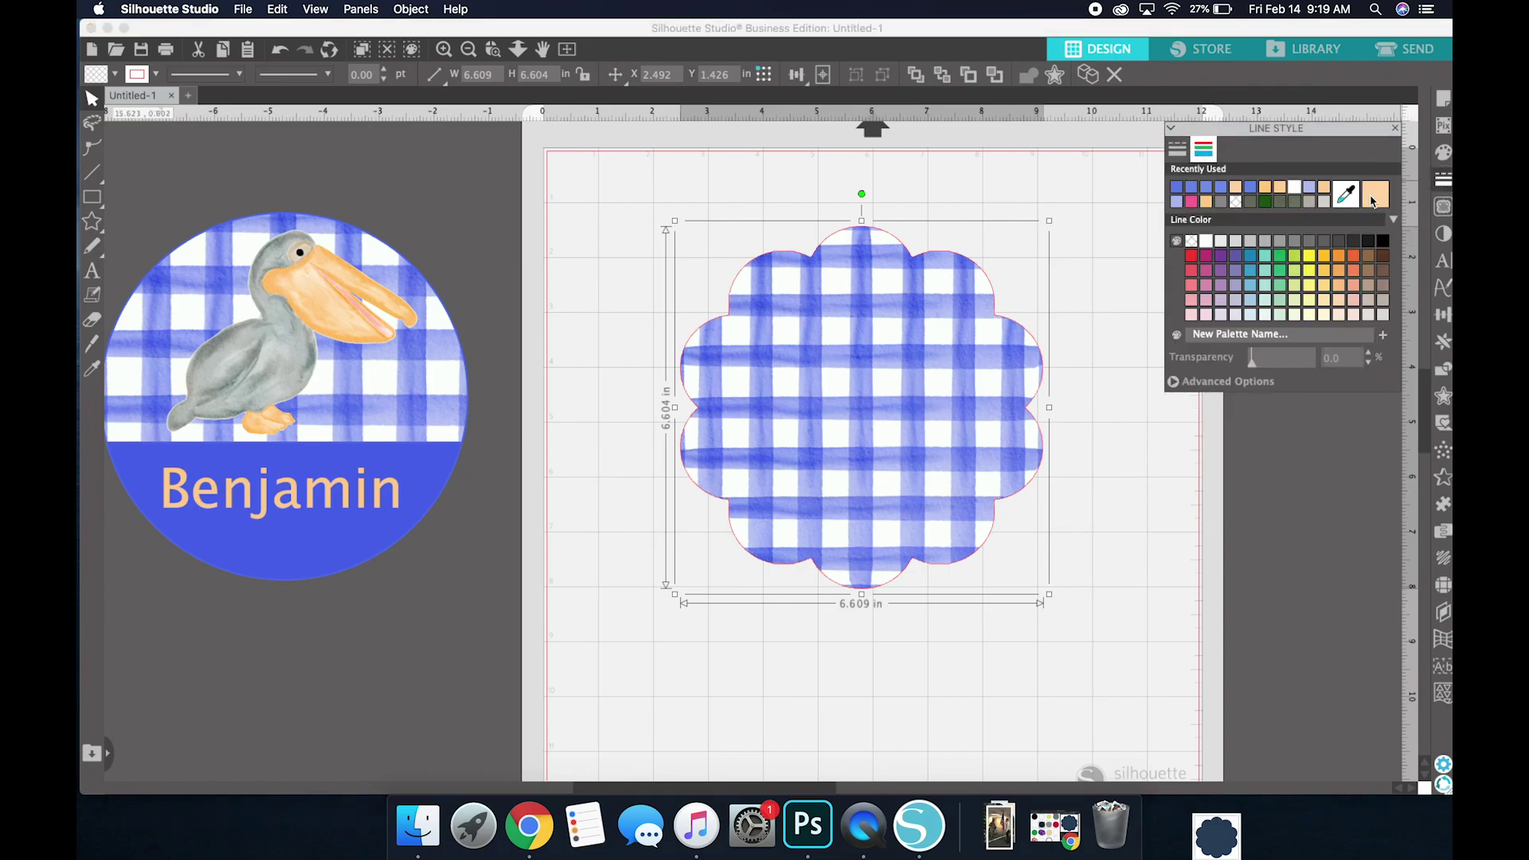
left_click(1236, 203)
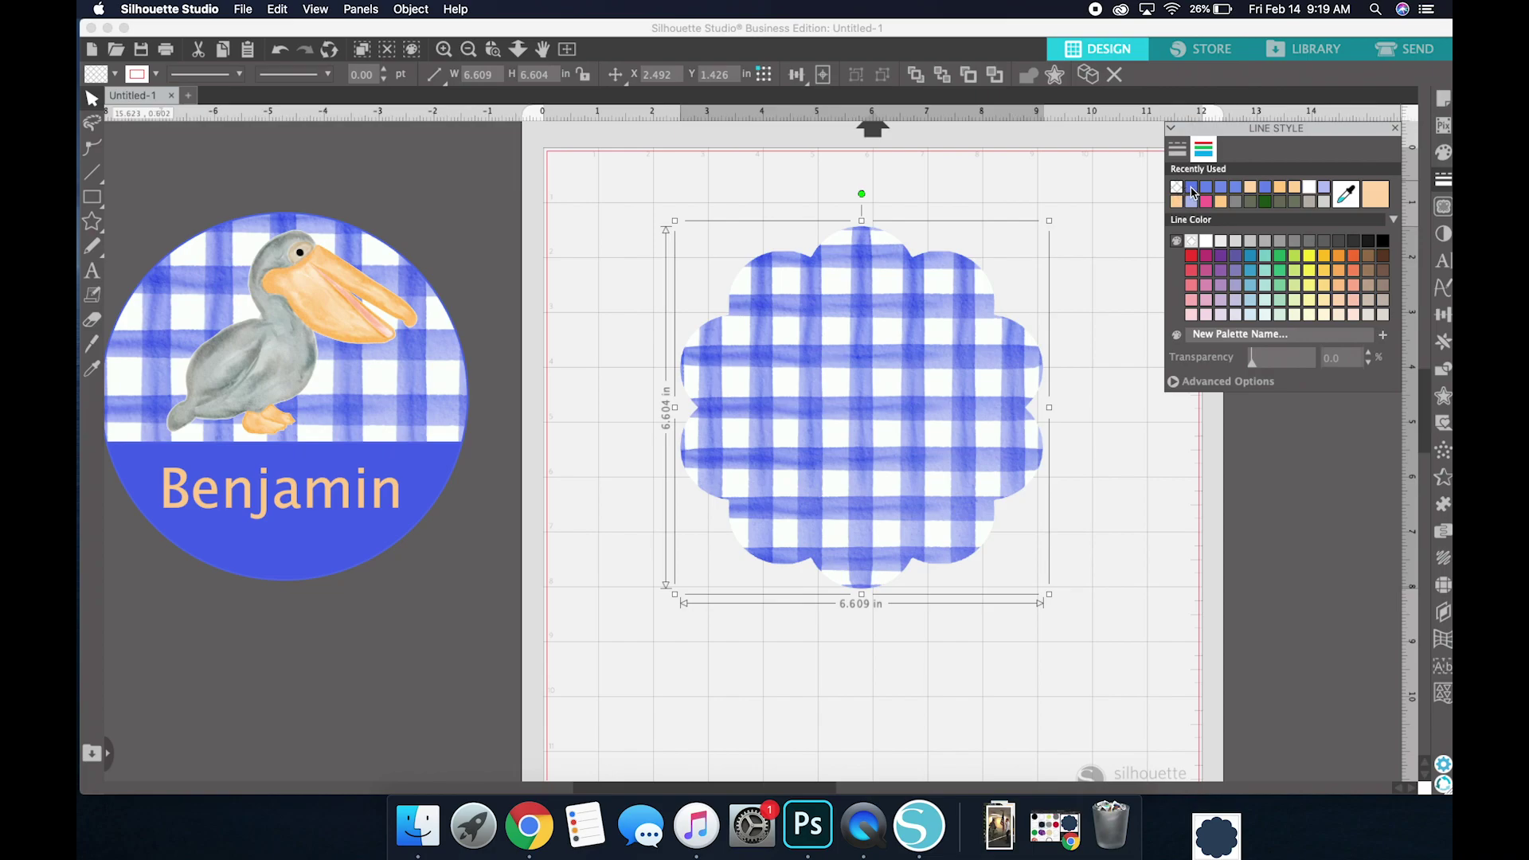
left_click(1193, 190)
Step: Raise the gingham scallop's outline width to 1.25 pt
left_click(1120, 203)
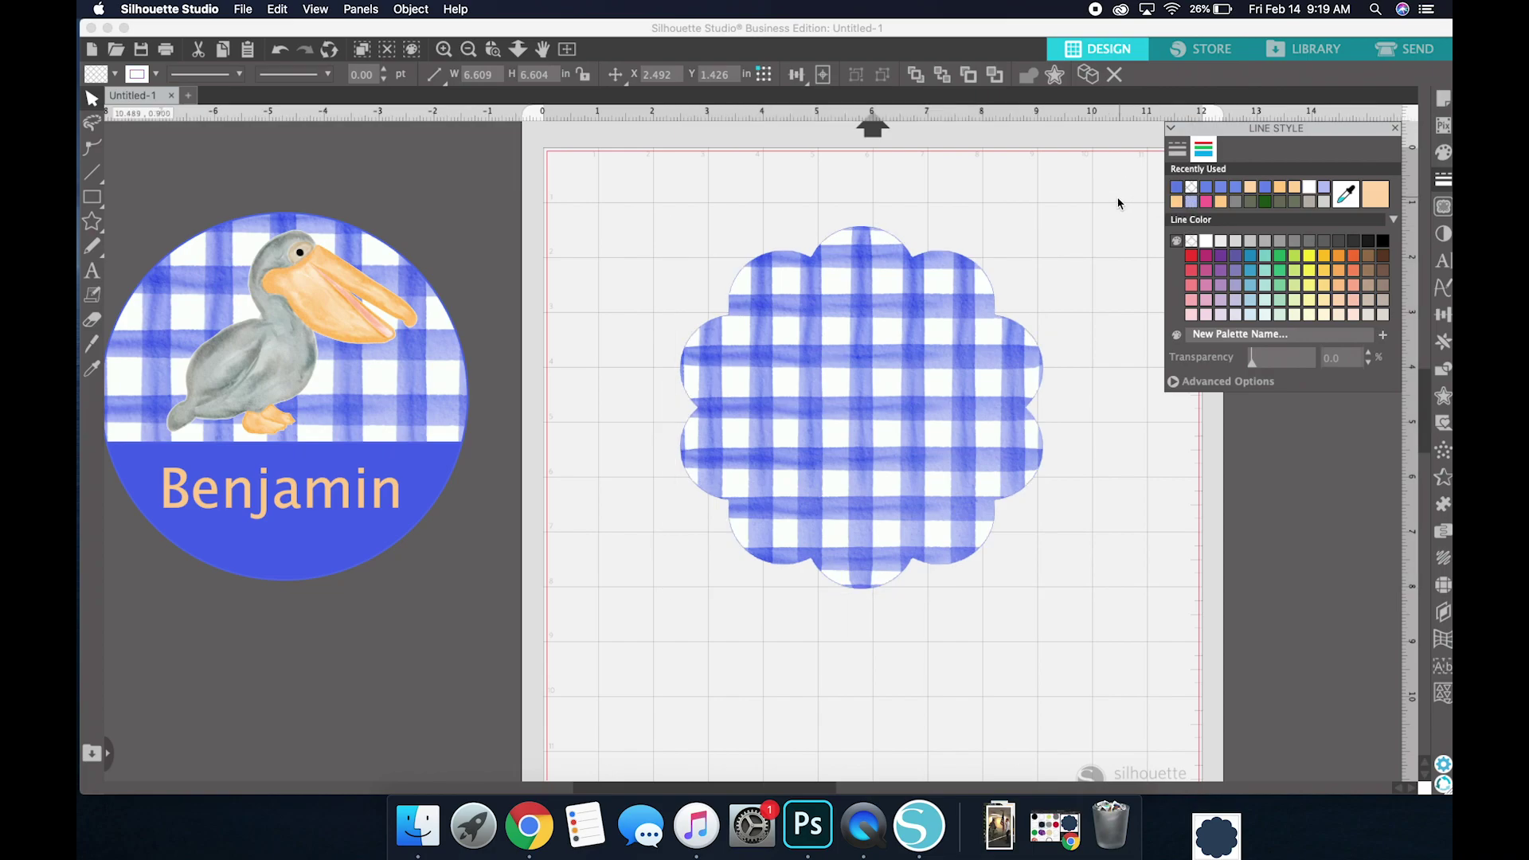
left_click(889, 239)
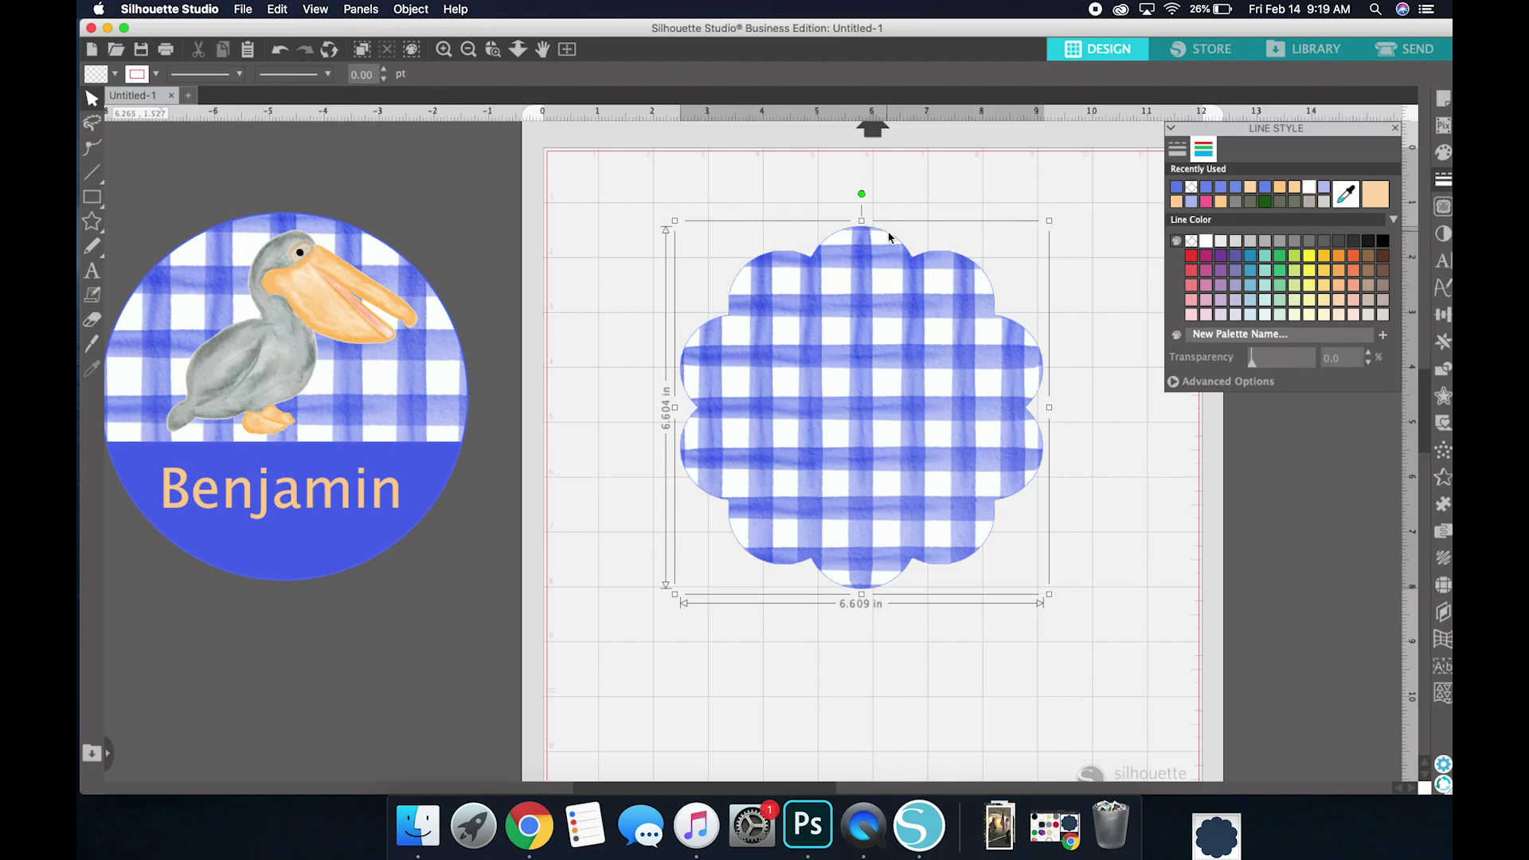
left_click(383, 70)
left_click(383, 70)
left_click(383, 70)
left_click(383, 70)
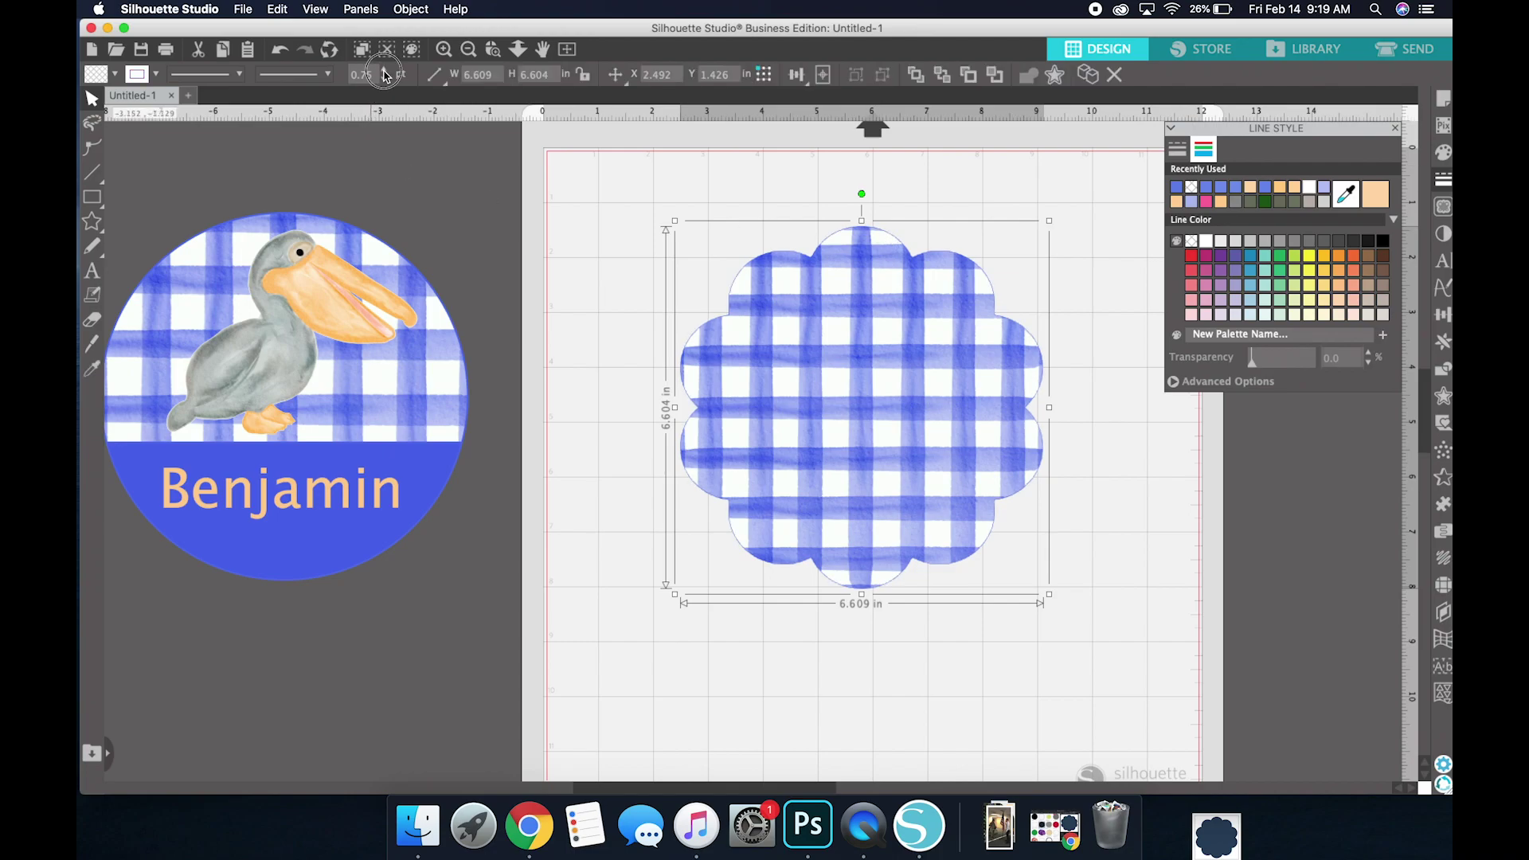
left_click(384, 70)
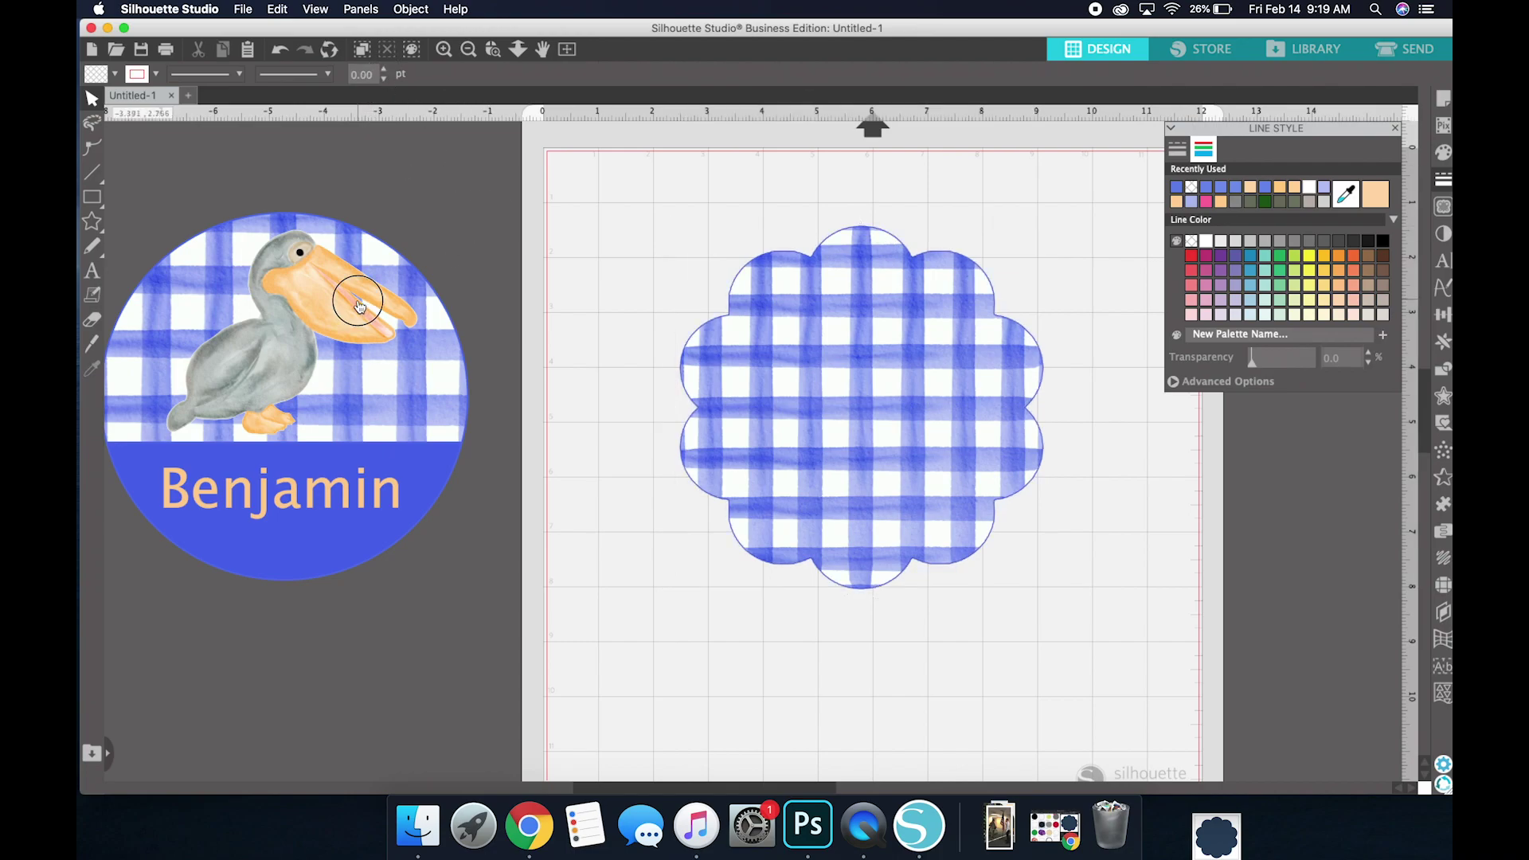
Step: Bring the watercolor pelican to the front and centre it on the gingham scallop
left_click_drag(406, 305, 701, 306)
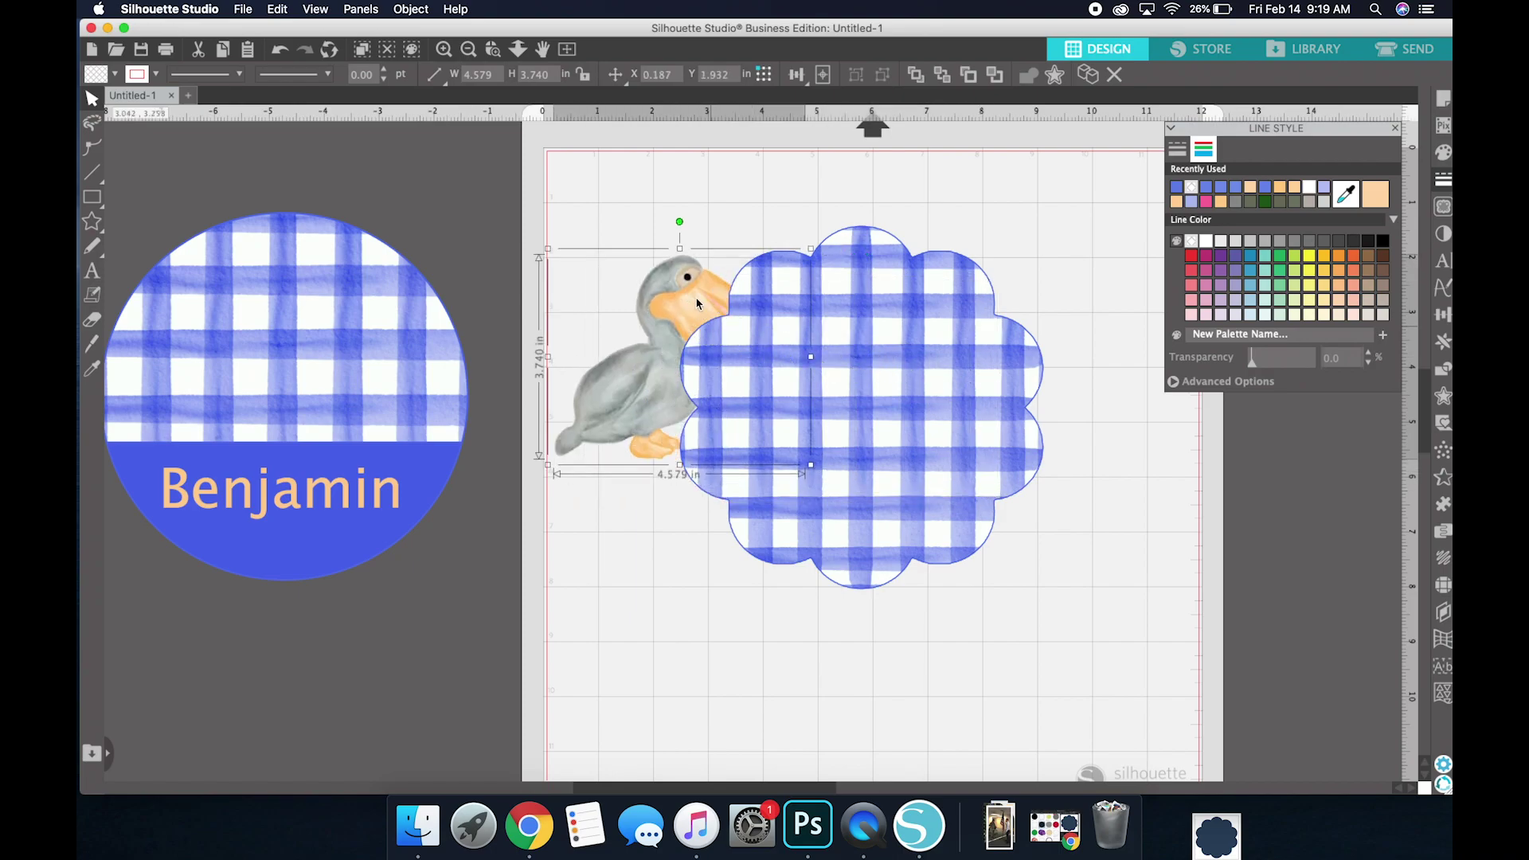
left_click(724, 335, "shift")
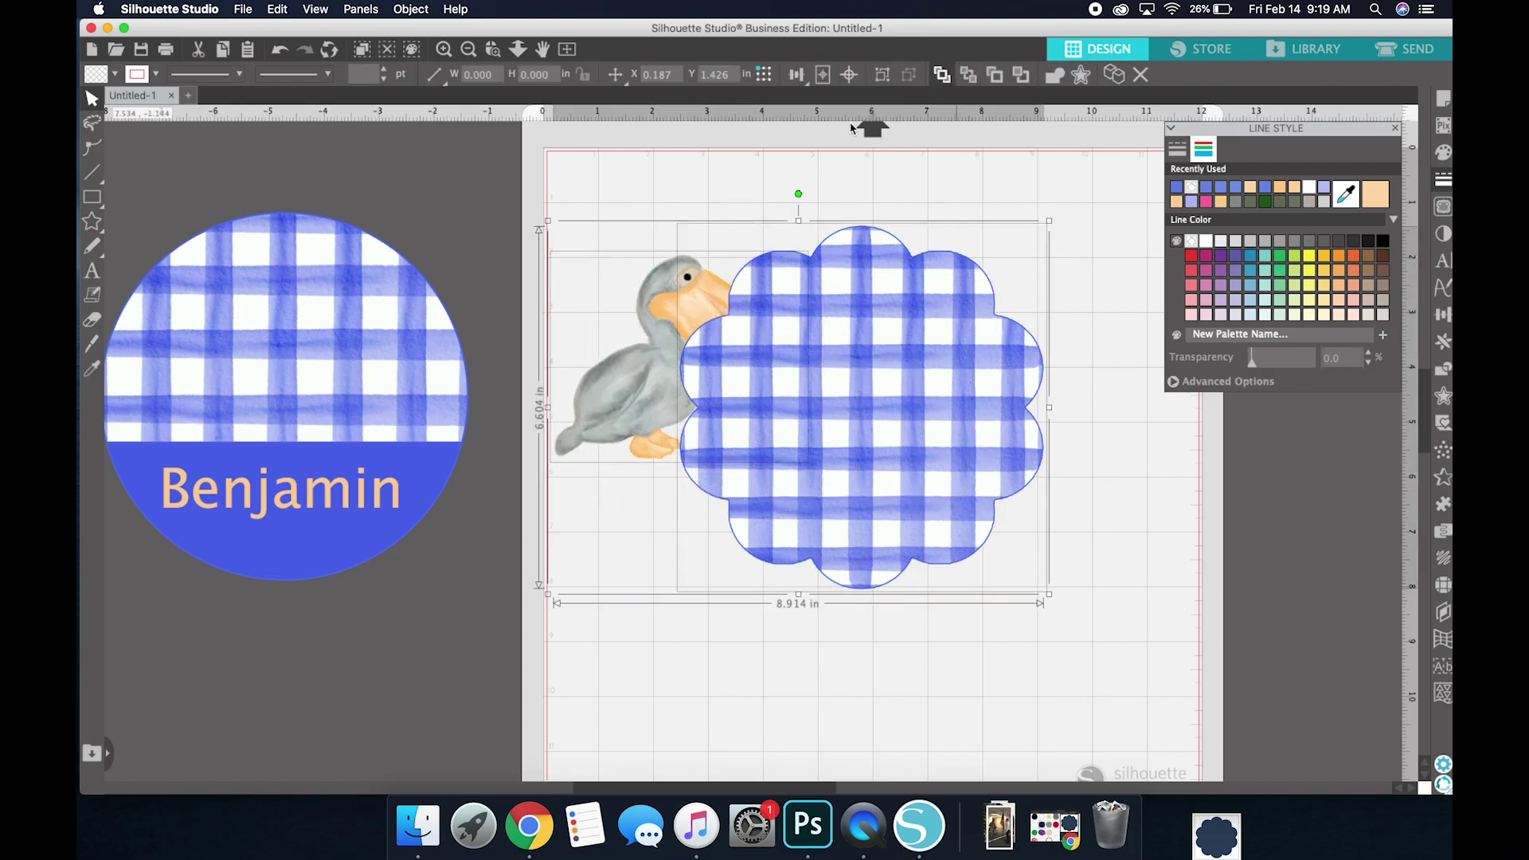
key("super+z")
left_click(916, 74)
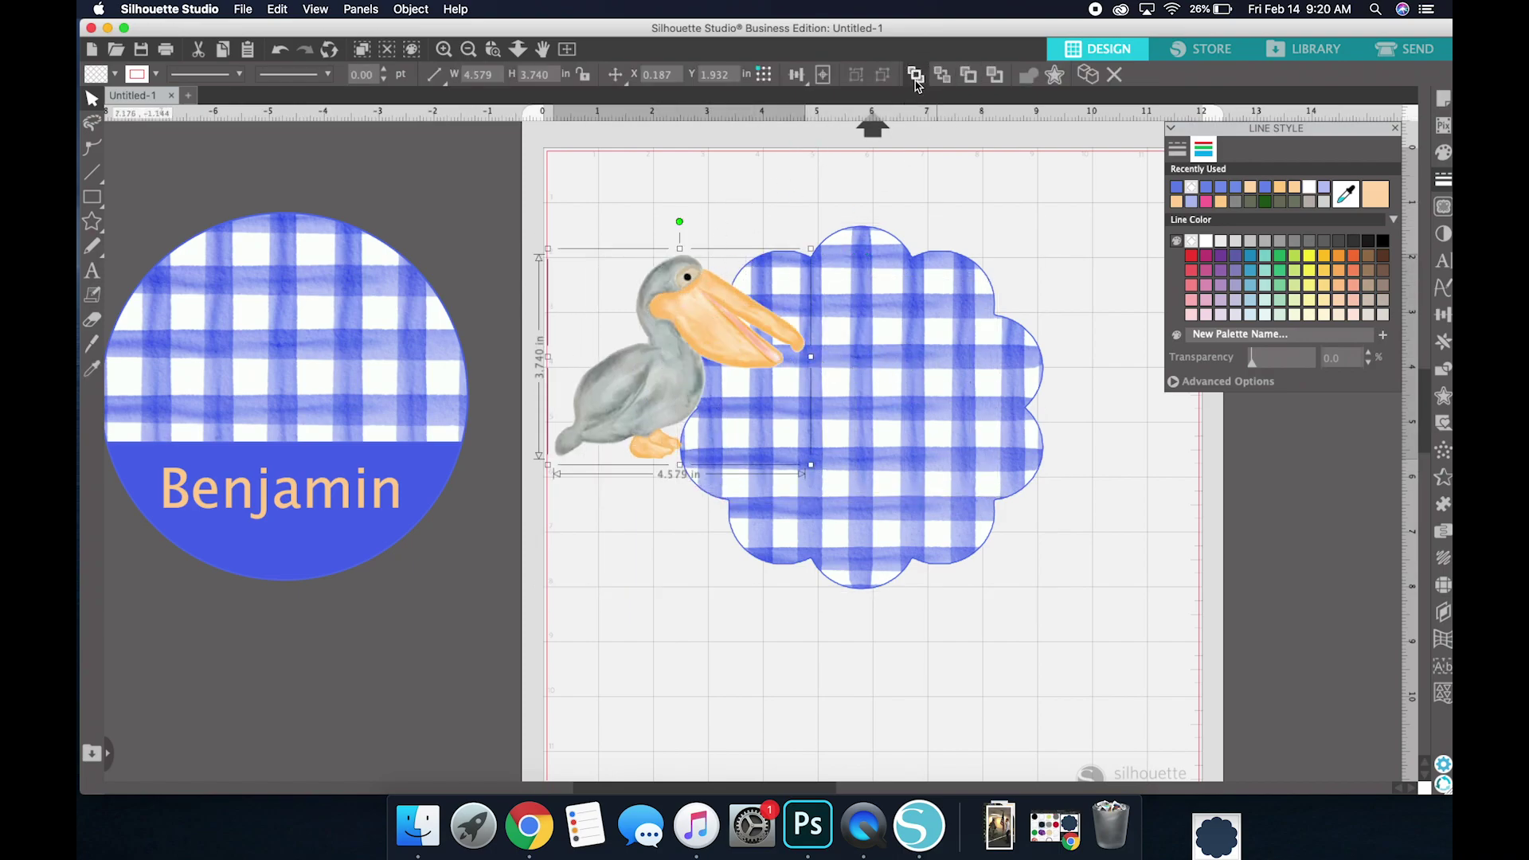
left_click_drag(743, 306, 917, 309)
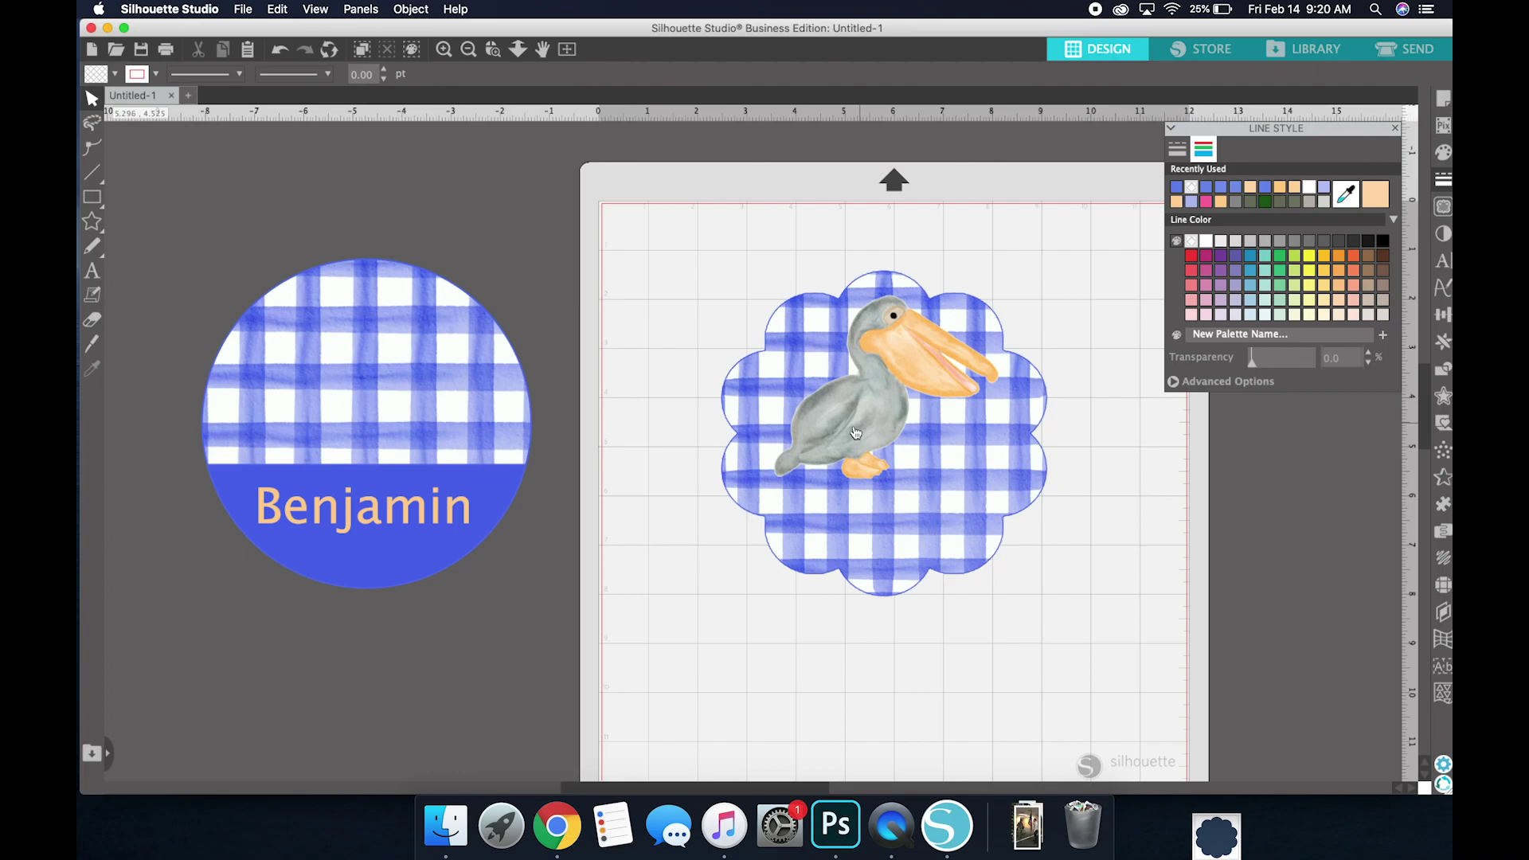
left_click(557, 826)
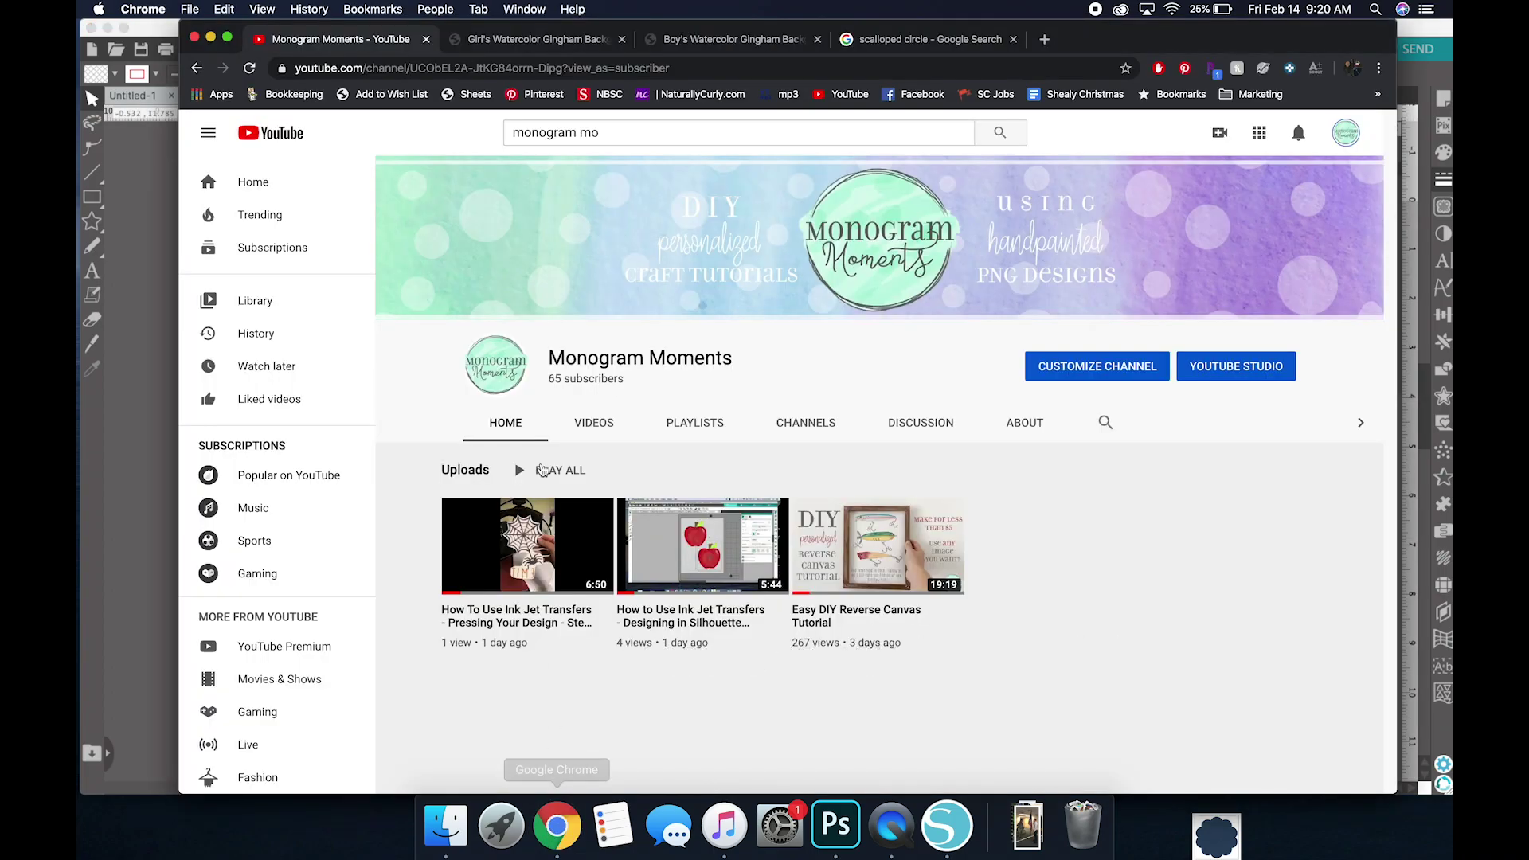
left_click(478, 41)
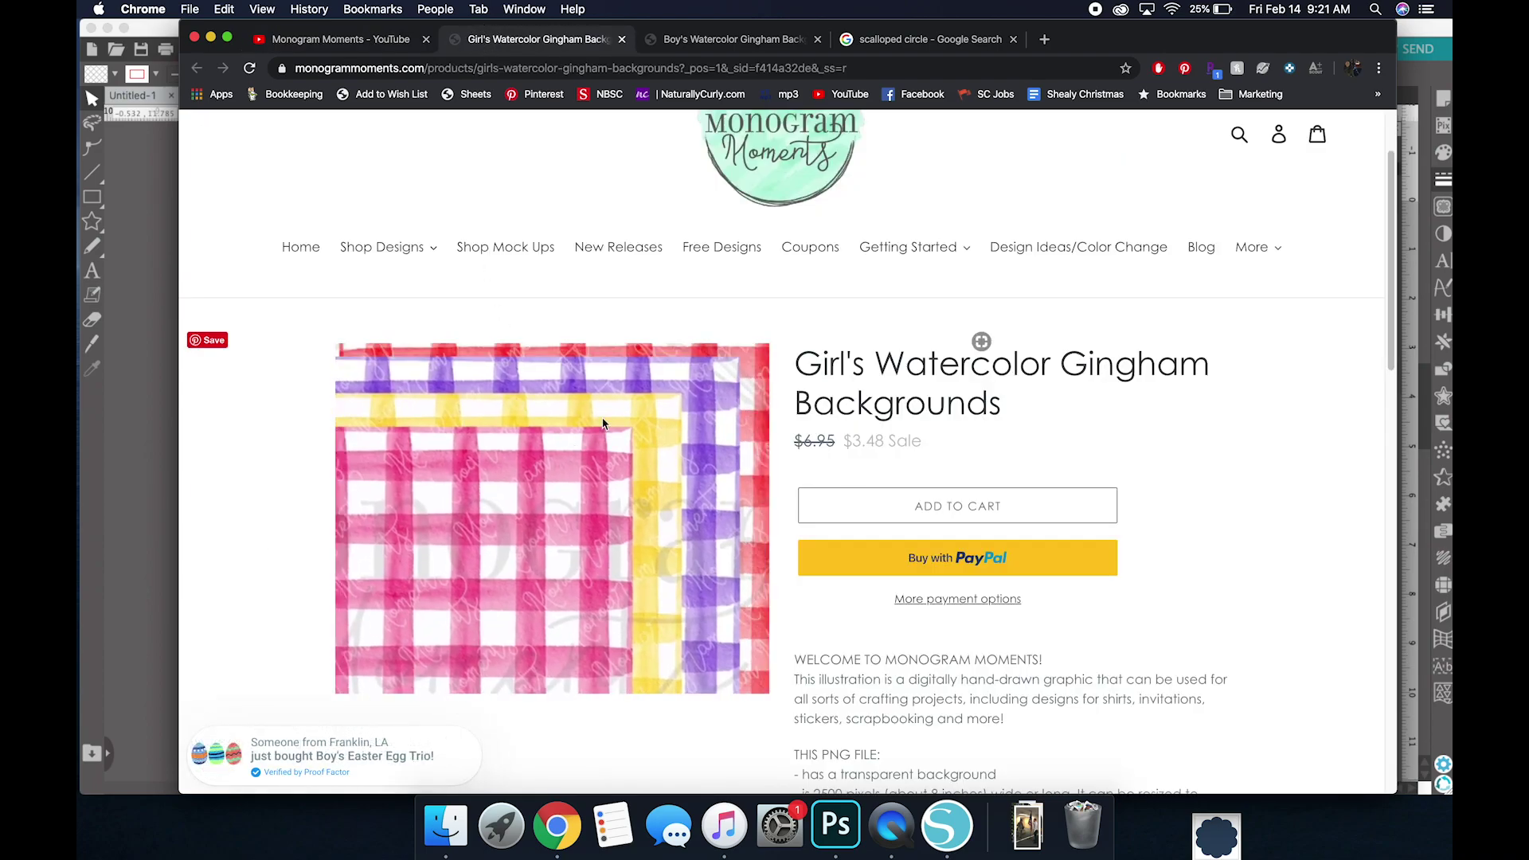
left_click(721, 40)
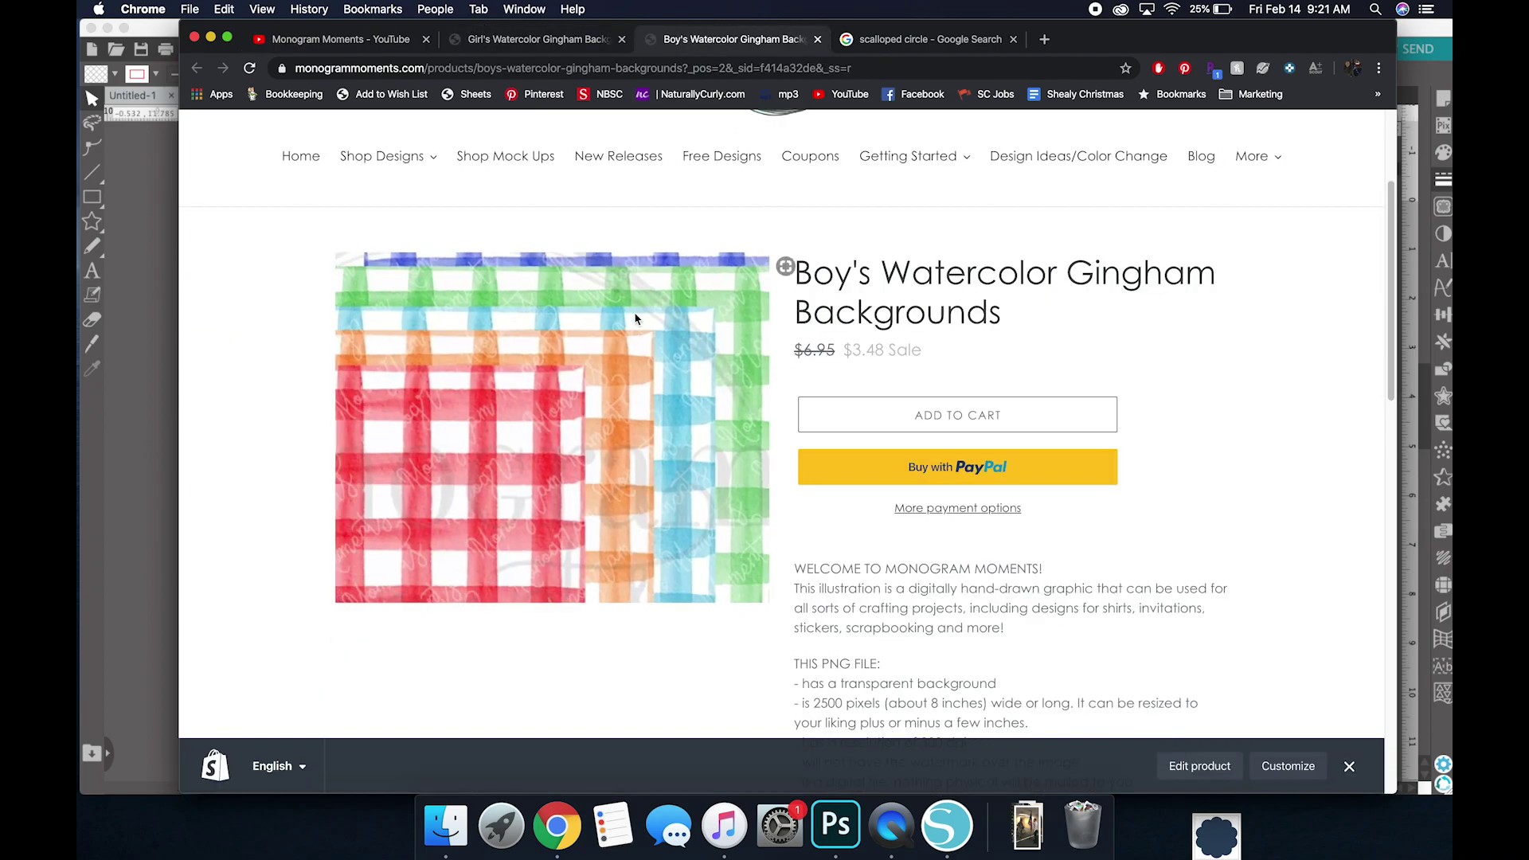
left_click(316, 39)
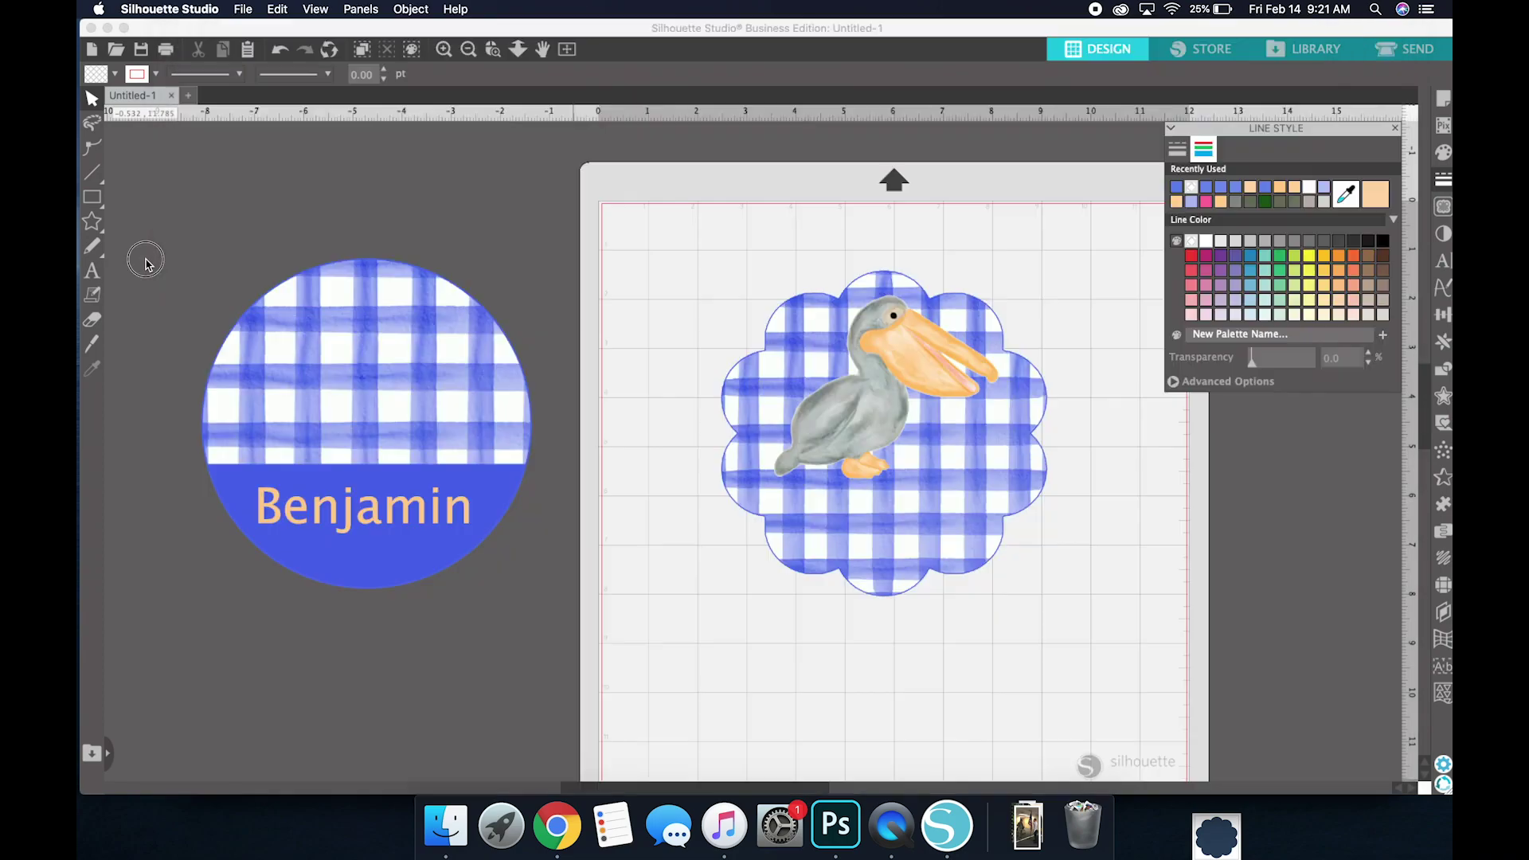
left_click(150, 267)
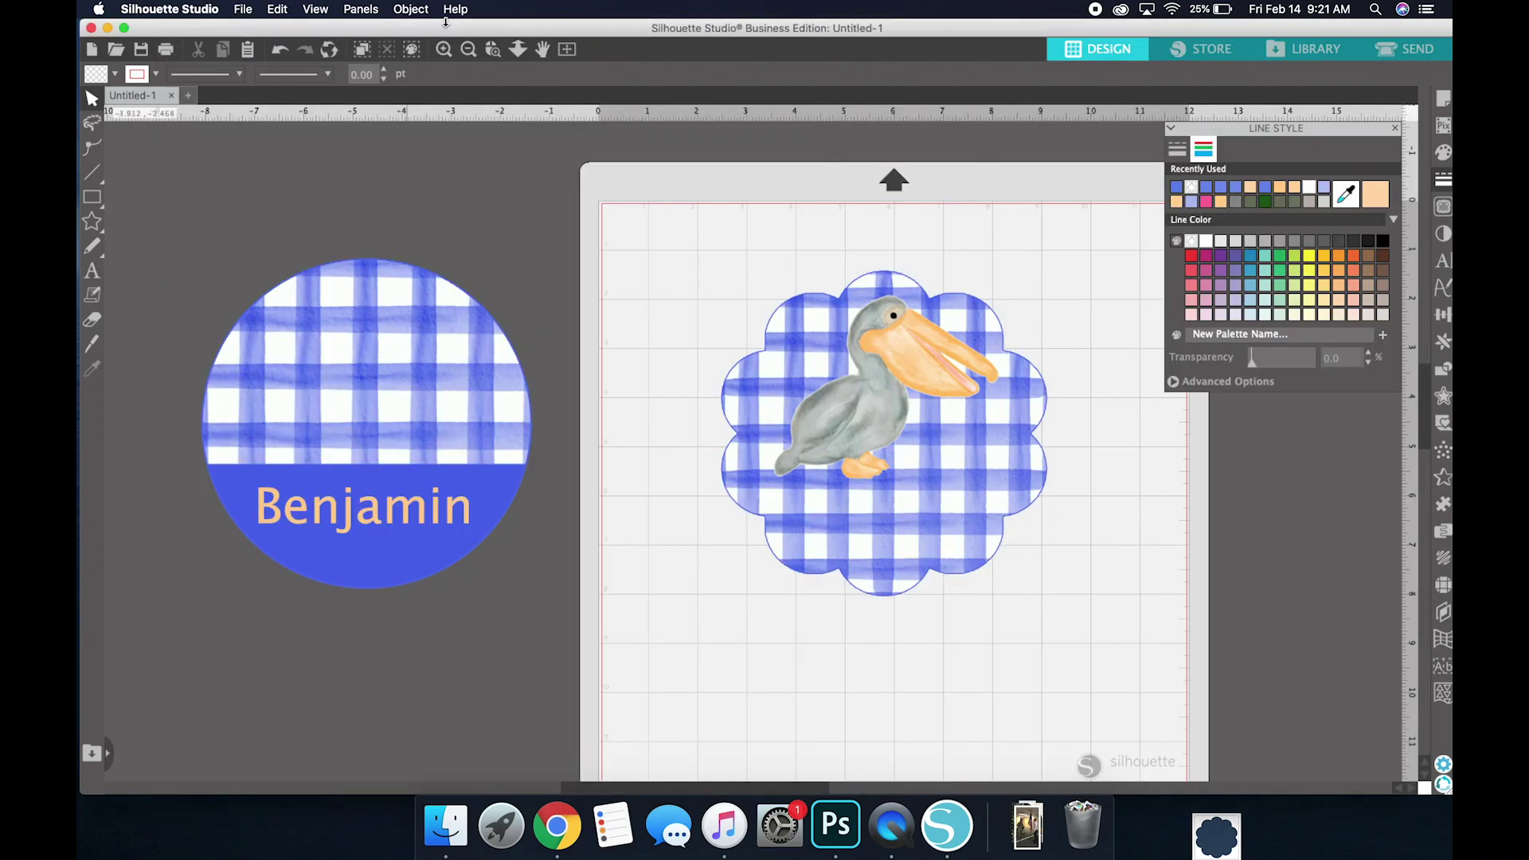
left_click_drag(446, 23, 447, 23)
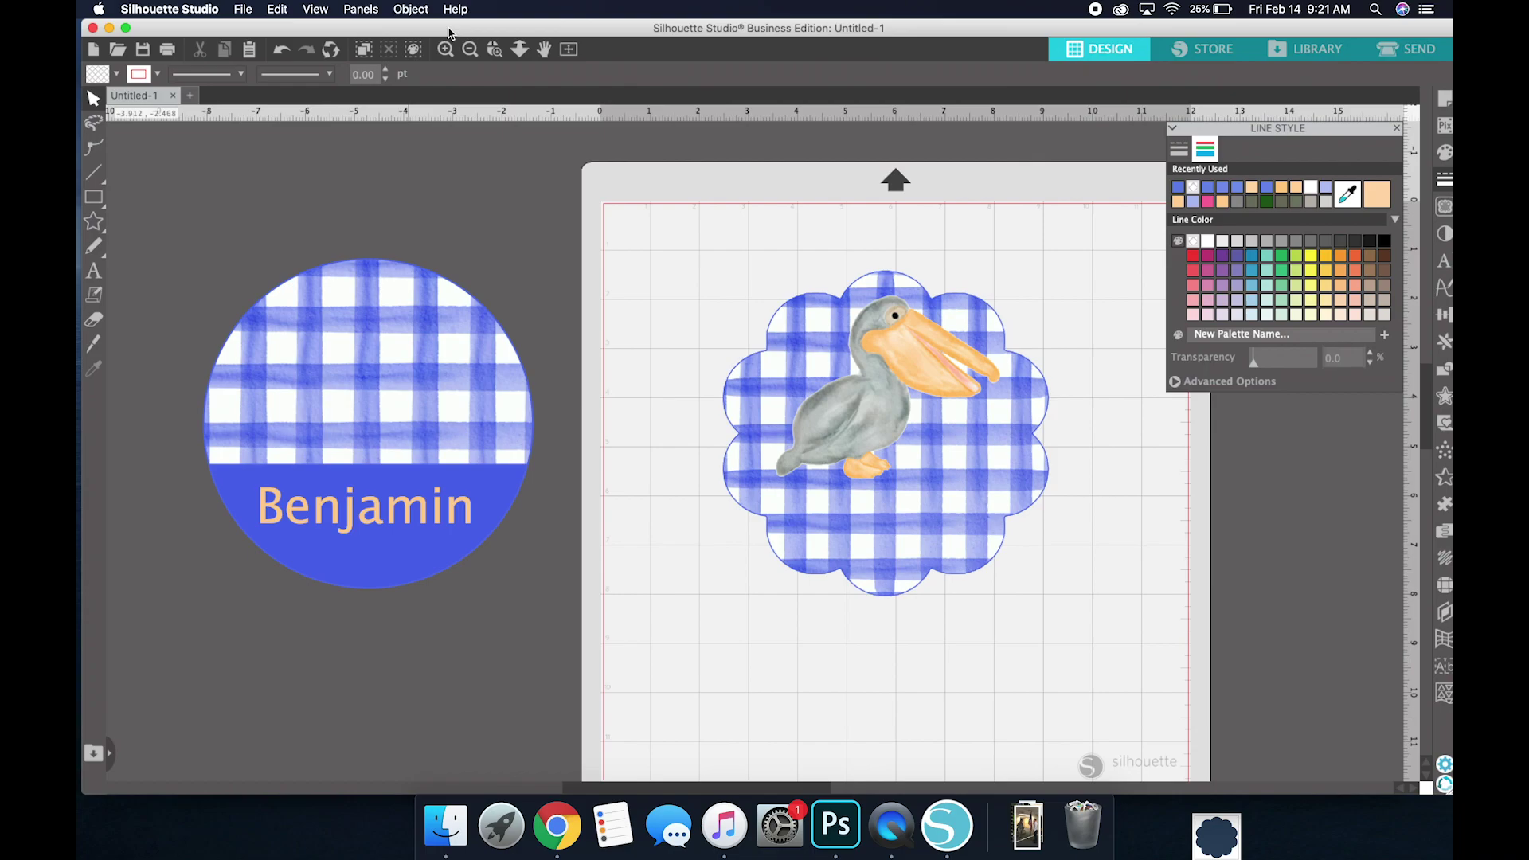